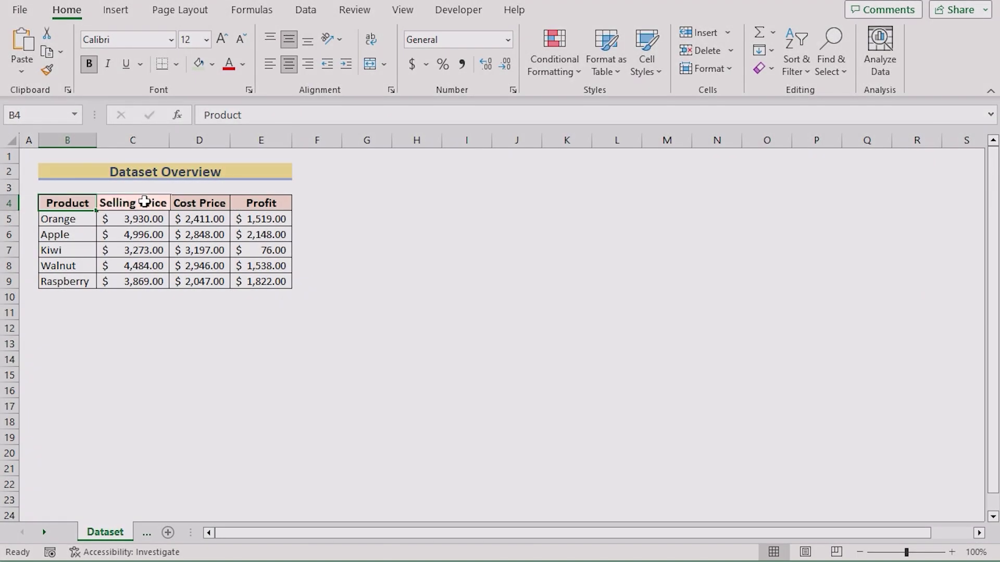
# Examine the Product, Selling Price, Cost Price and Profit columns of the dataset
pyautogui.click(146, 203)
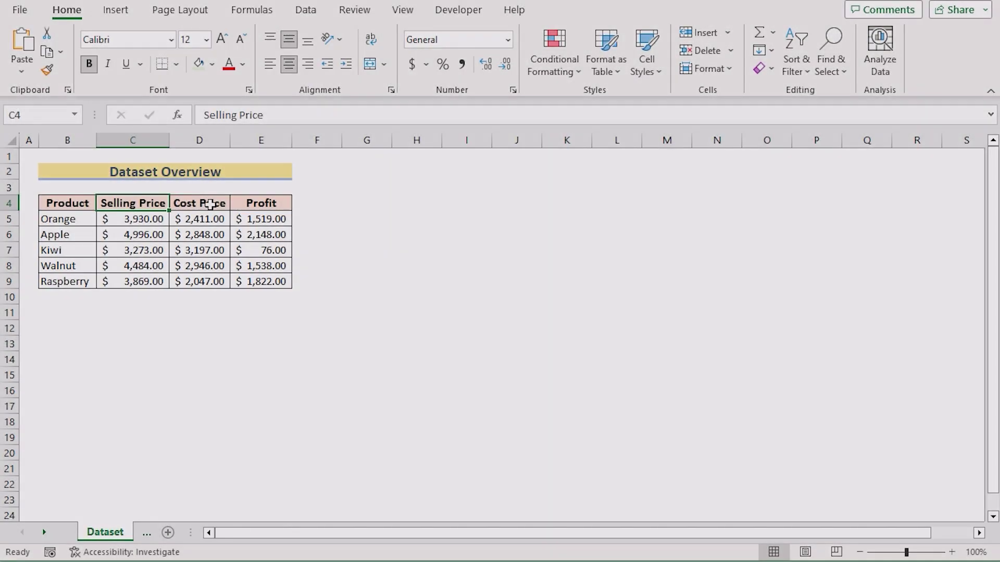
pyautogui.click(213, 204)
pyautogui.click(283, 204)
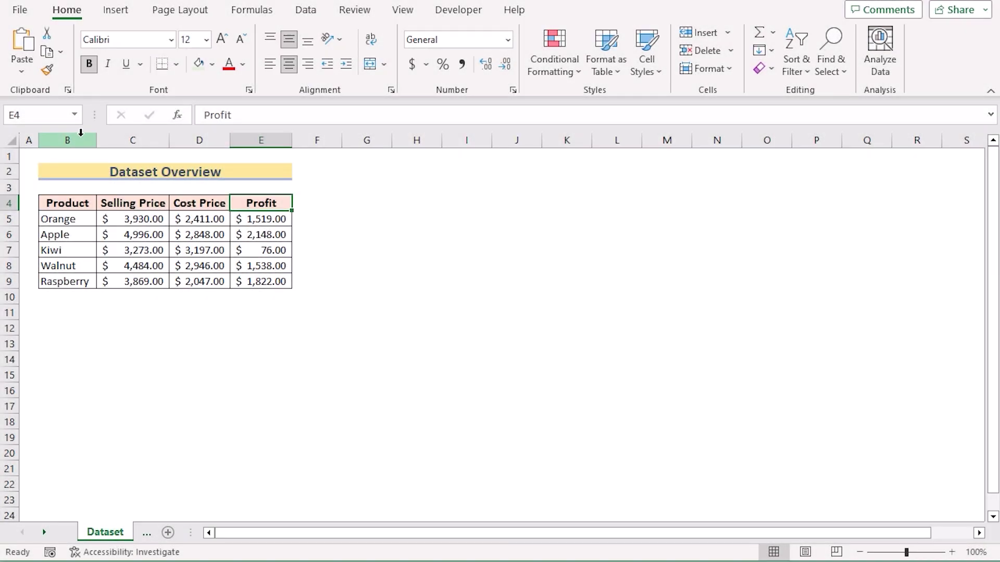
pyautogui.click(68, 140)
pyautogui.click(128, 136)
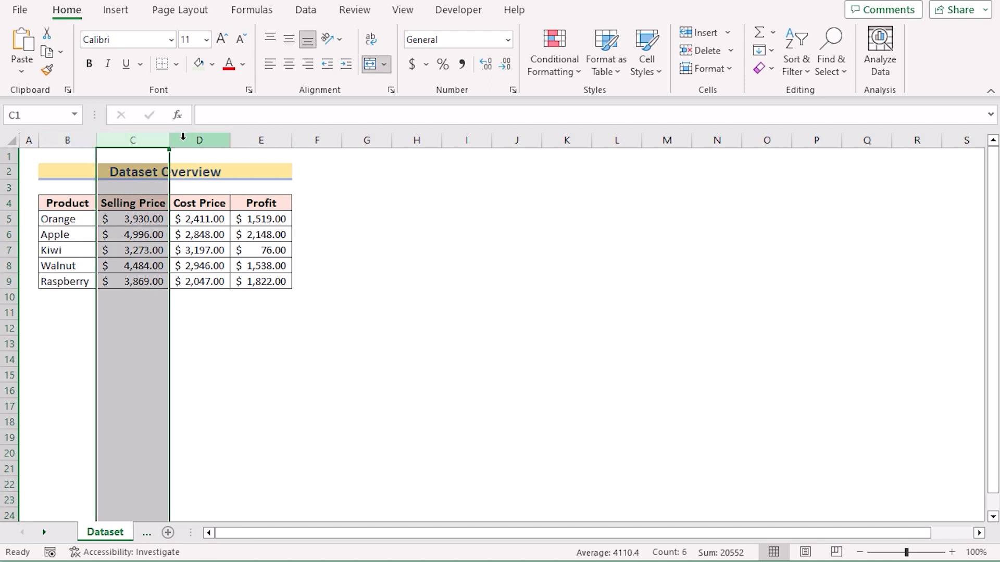
pyautogui.click(194, 138)
pyautogui.click(261, 138)
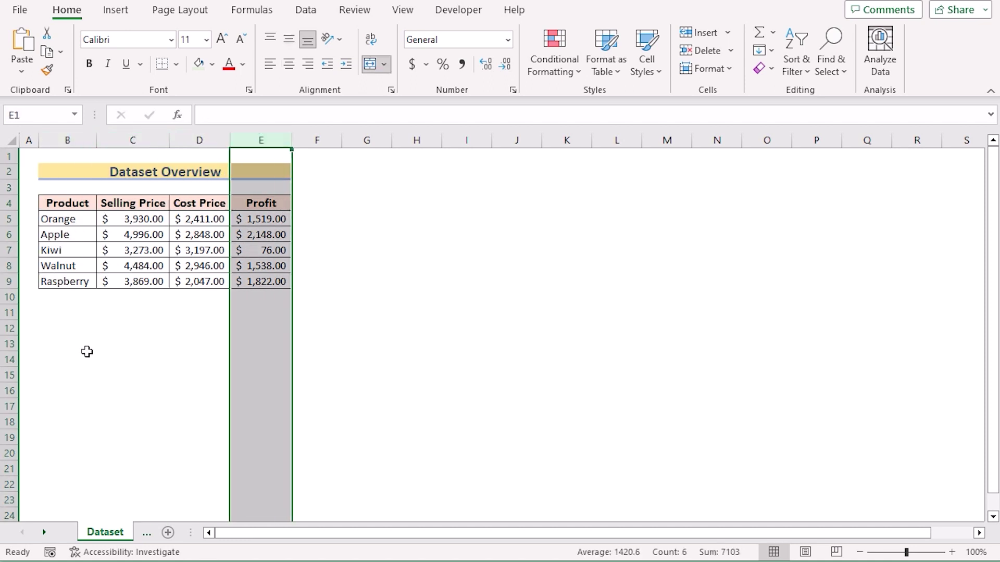
pyautogui.click(76, 315)
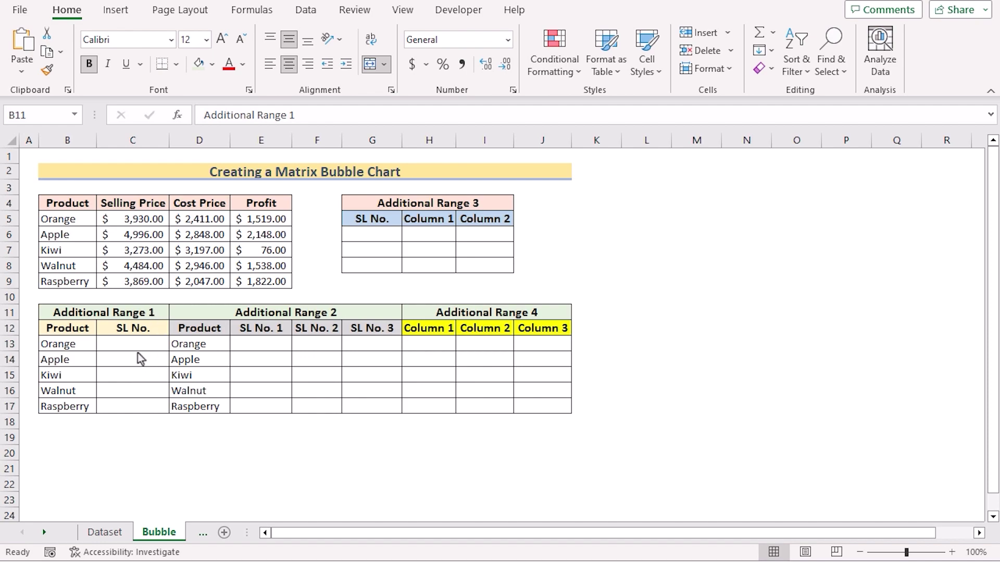
# Fill the SL No. column of Additional Range 1 (C13:C17) with the serial numbers 1, 2, 3, 4 and 5
pyautogui.click(146, 319)
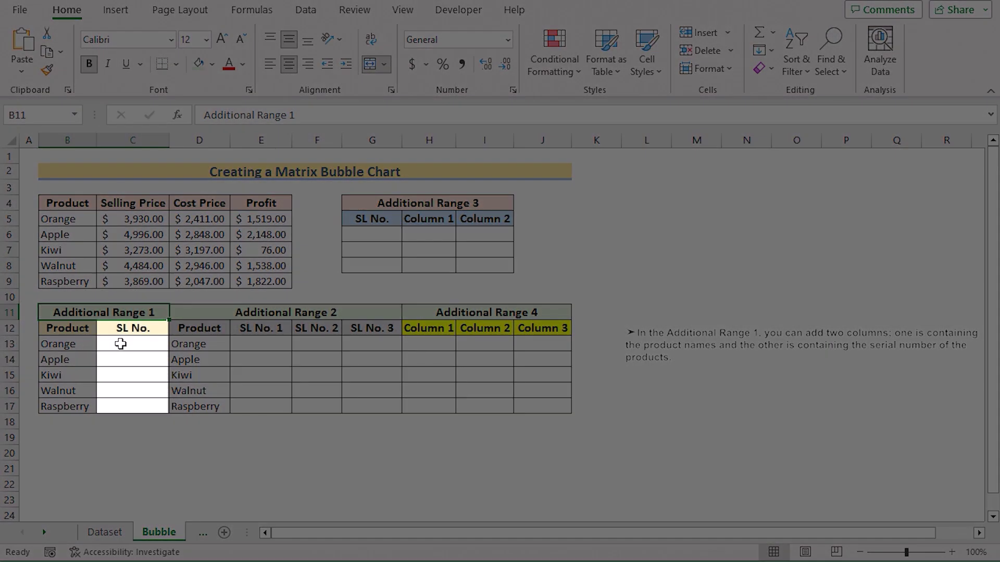
pyautogui.click(120, 344)
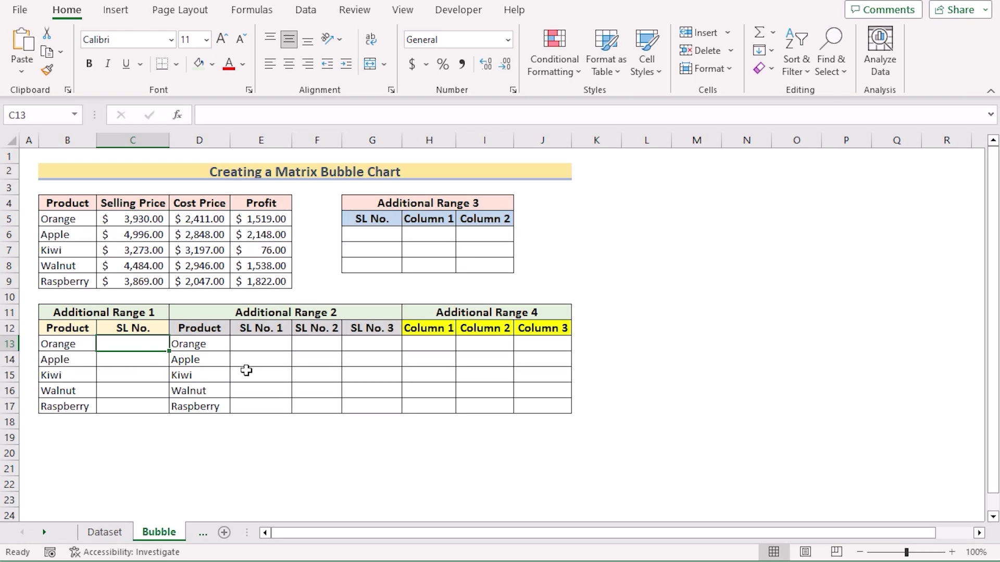
pyautogui.write('1')
pyautogui.press('Return')
pyautogui.write('2')
pyautogui.press('Return')
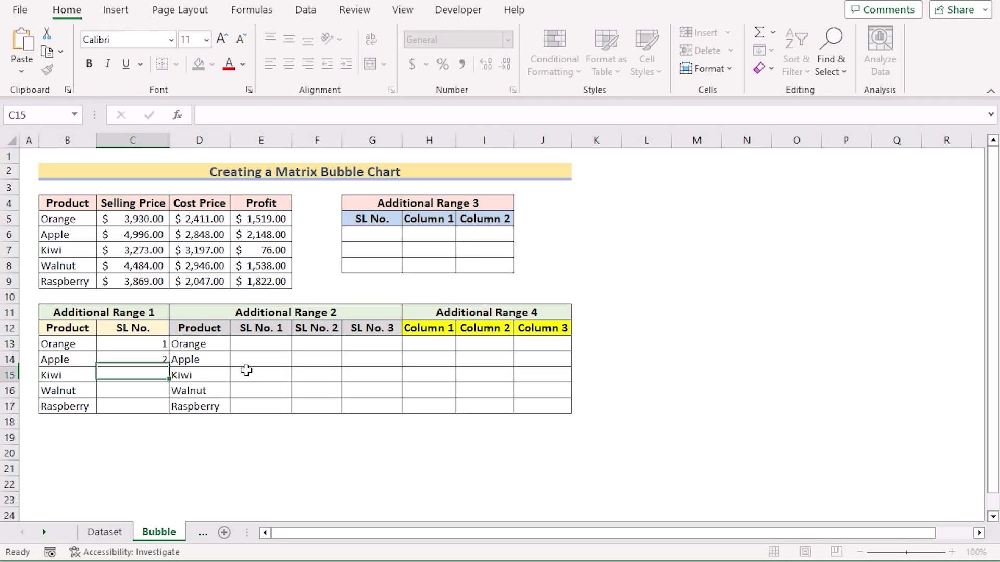
pyautogui.write('3')
pyautogui.press('Return')
pyautogui.write('4')
pyautogui.press('Return')
pyautogui.write('5')
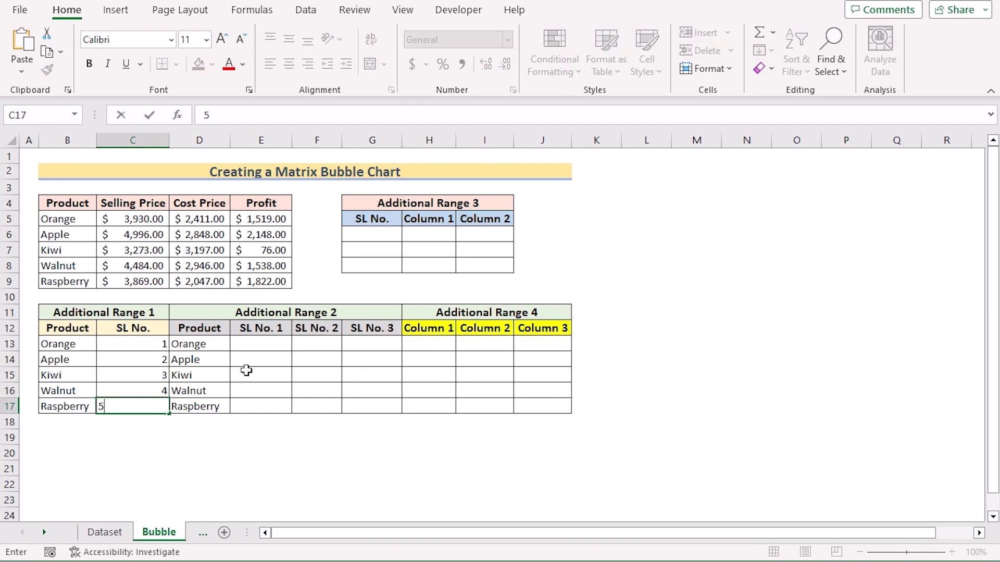
pyautogui.click(255, 345)
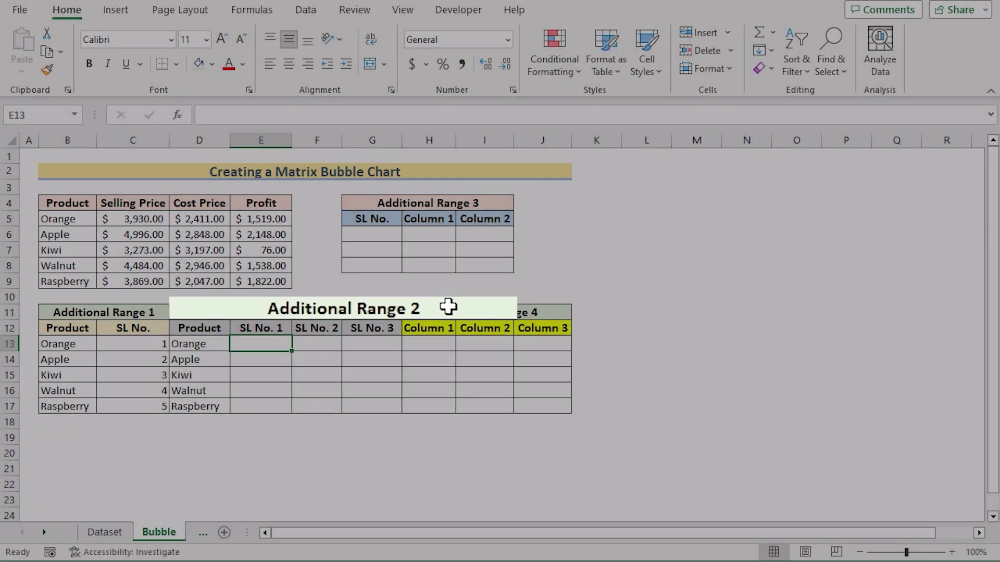
# Review the product names and the SL No. 1 to SL No. 3 headers of Additional Range 2
pyautogui.click(355, 311)
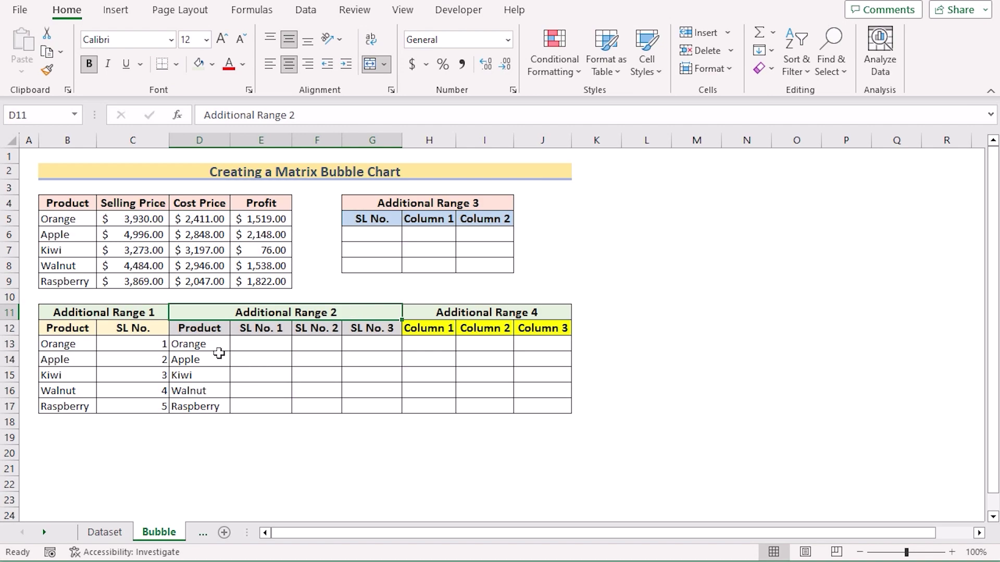
pyautogui.click(207, 345)
pyautogui.moveTo(207, 345); pyautogui.dragTo(216, 407)
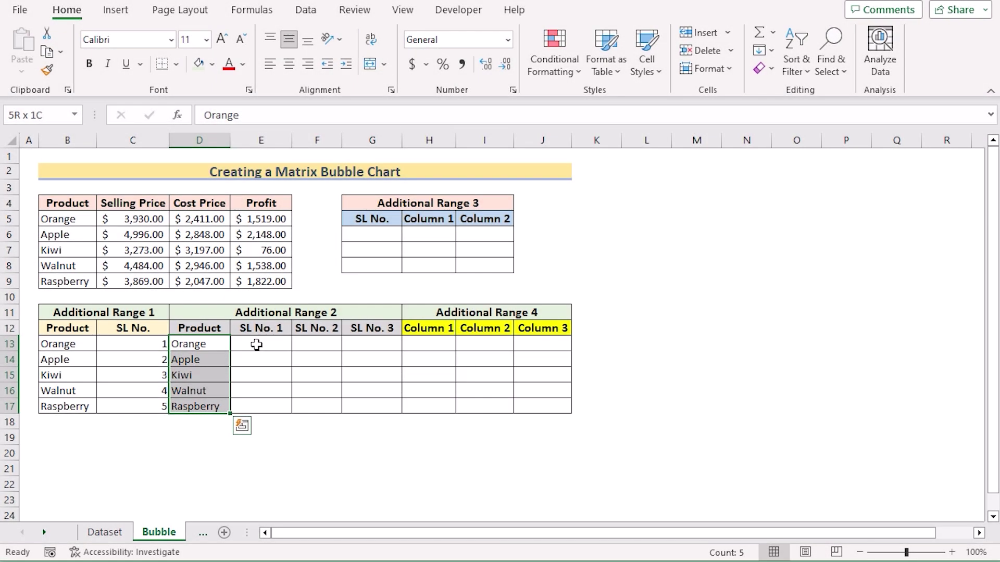
pyautogui.click(261, 345)
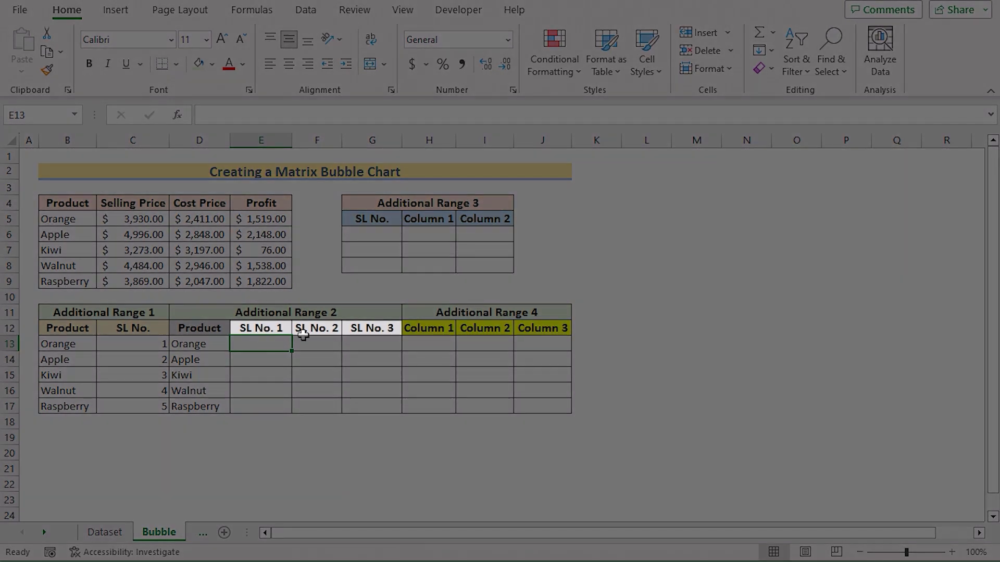
pyautogui.press('Up')
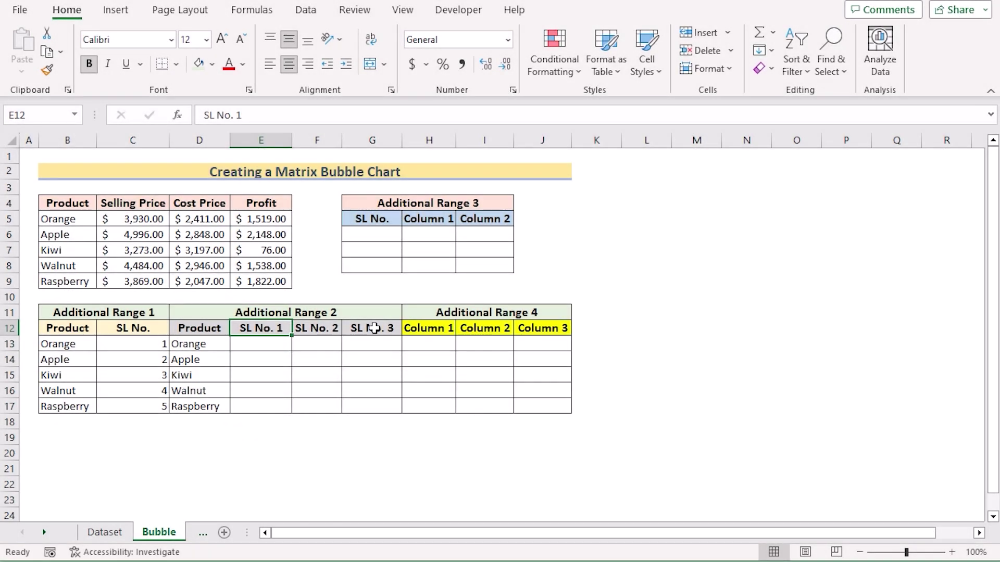
pyautogui.keyDown('shift'); pyautogui.click(374, 328); pyautogui.keyUp('shift')
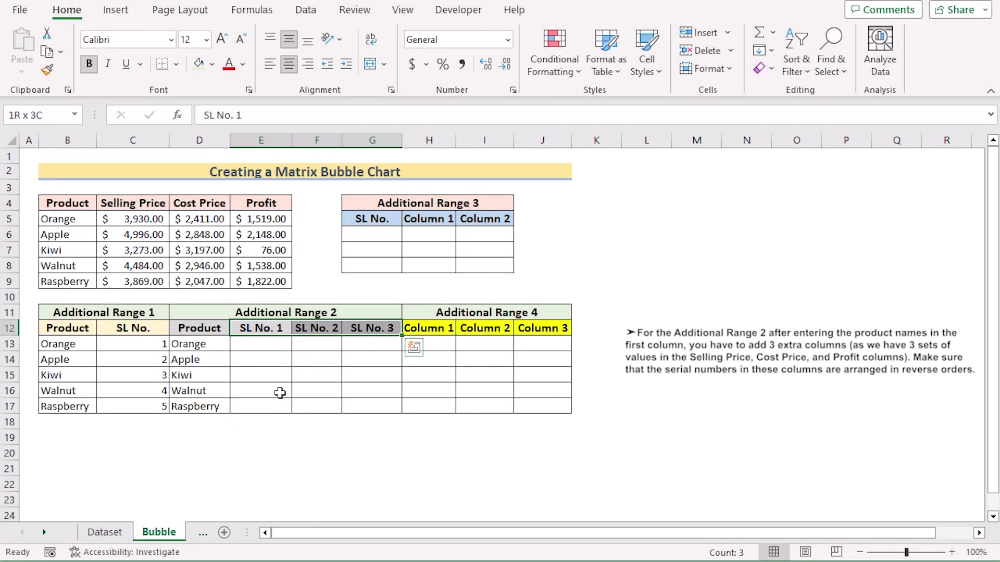
# Fill the SL No. 1 column of Additional Range 2 (E13:E17) with the reversed serial numbers 5, 4, 3, 2 and 1
pyautogui.click(260, 345)
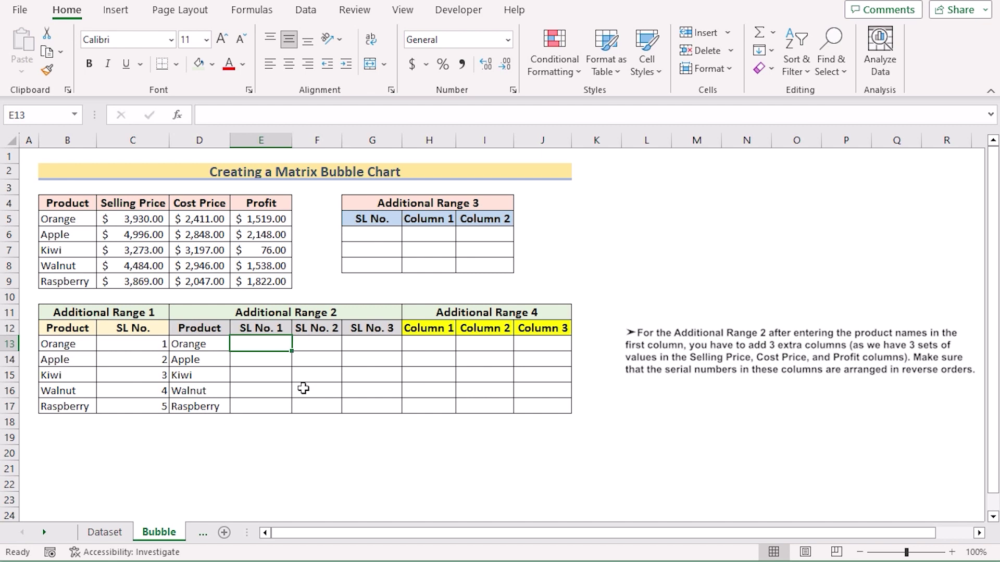
pyautogui.write('5')
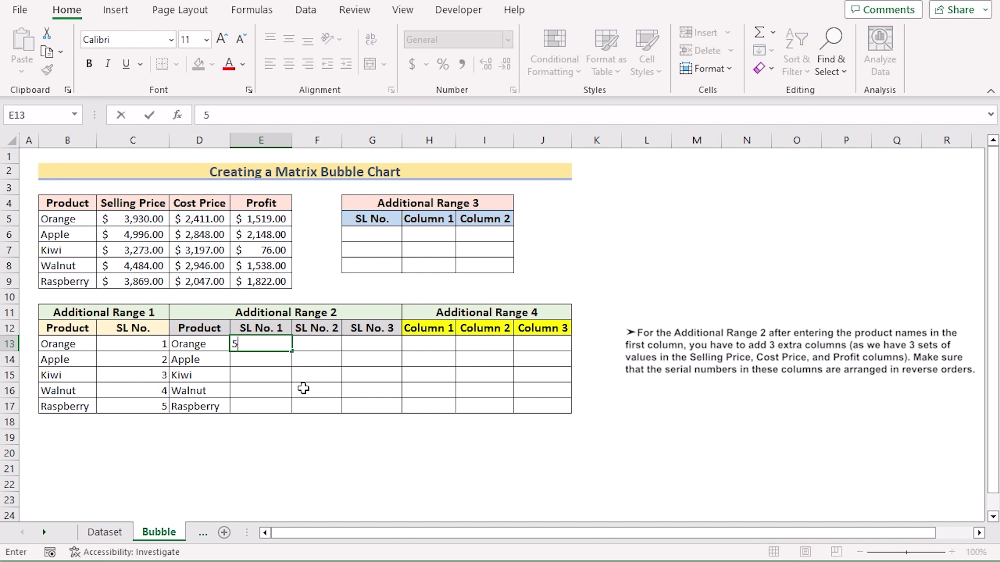
pyautogui.press('Return')
pyautogui.write('4')
pyautogui.press('Return')
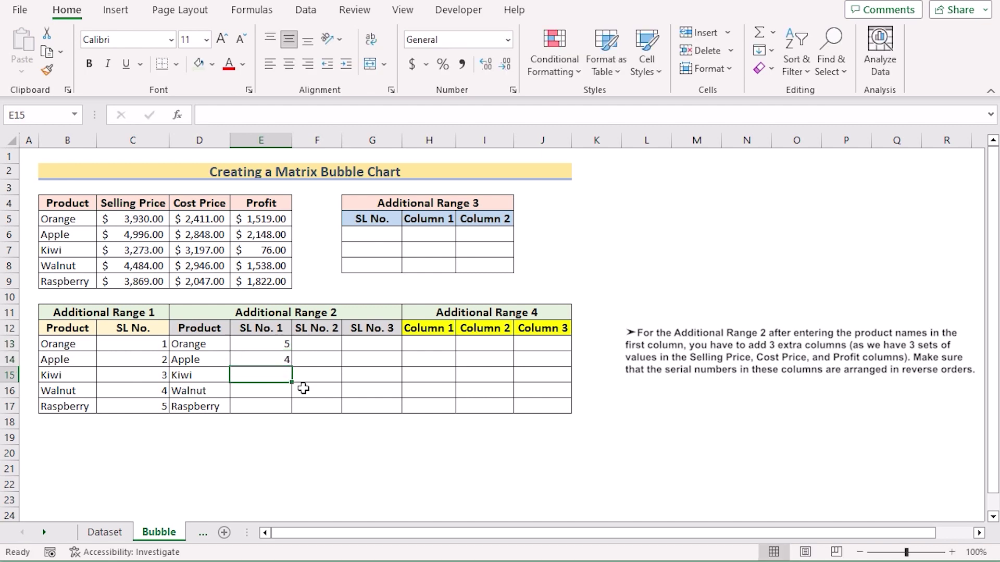
pyautogui.write('3')
pyautogui.press('Return')
pyautogui.write('2')
pyautogui.press('Return')
pyautogui.write('1')
pyautogui.press('Return')
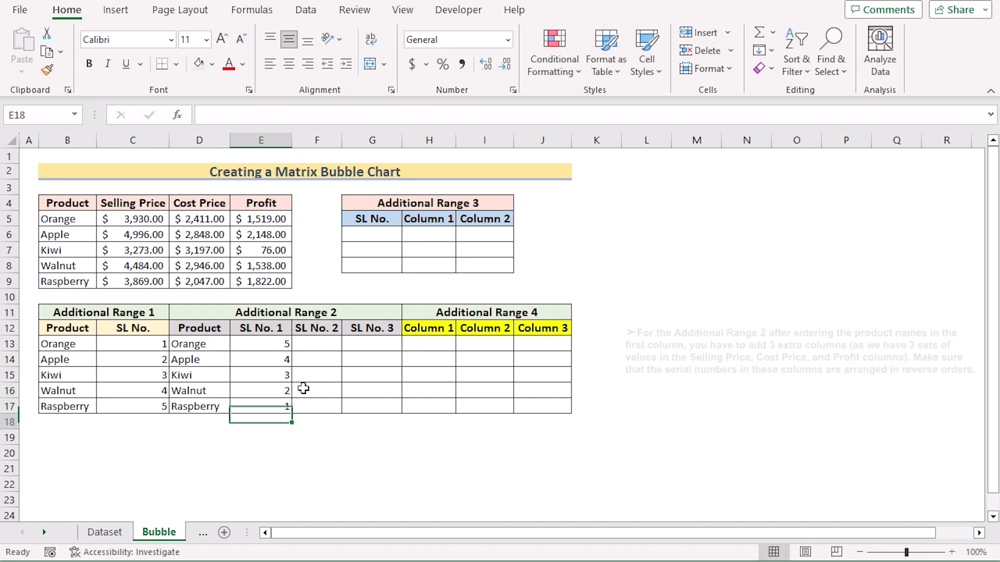
pyautogui.press('Up')
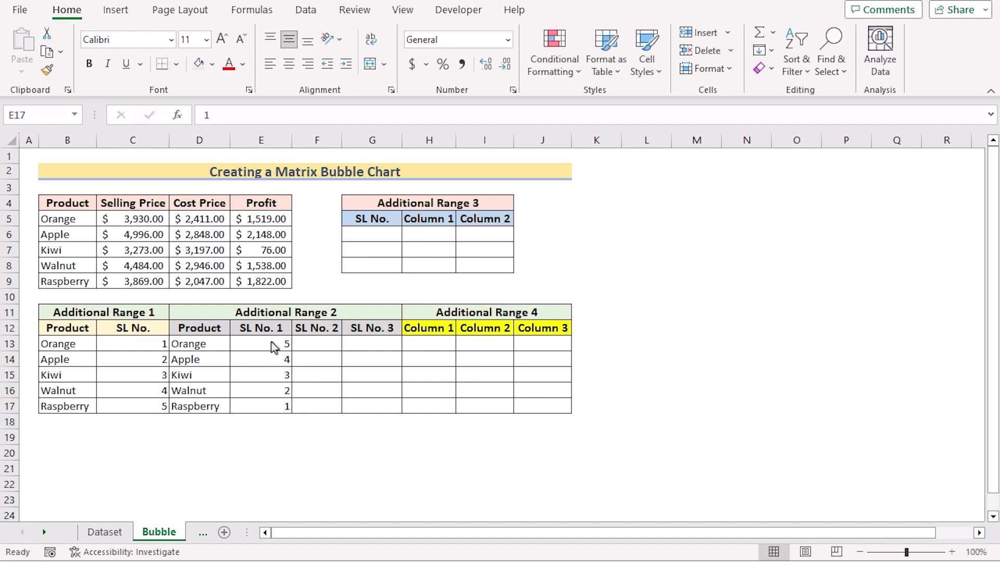
# Copy the SL No. 1 values in E13:E17 into the SL No. 2 and SL No. 3 columns, starting at F13 and G13
pyautogui.moveTo(264, 342); pyautogui.dragTo(257, 401)
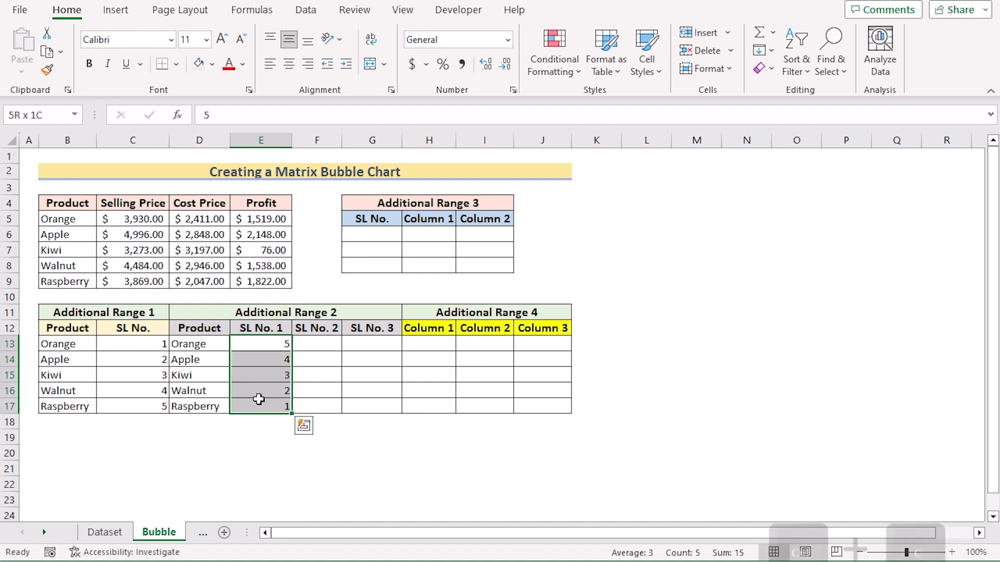
pyautogui.hotkey('ctrl', 'c')
pyautogui.click(330, 349)
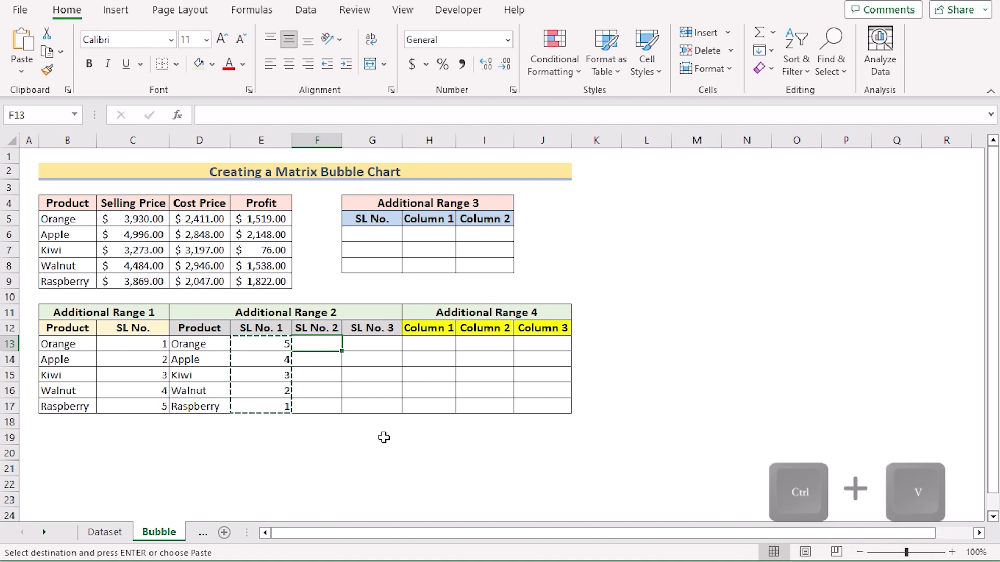
pyautogui.hotkey('ctrl', 'v')
pyautogui.click(383, 338)
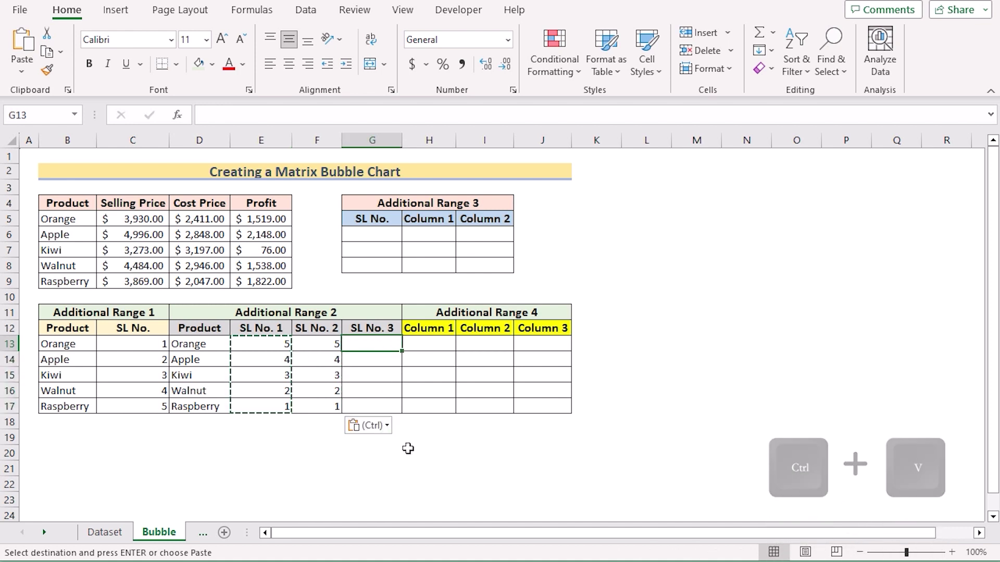
pyautogui.hotkey('ctrl', 'v')
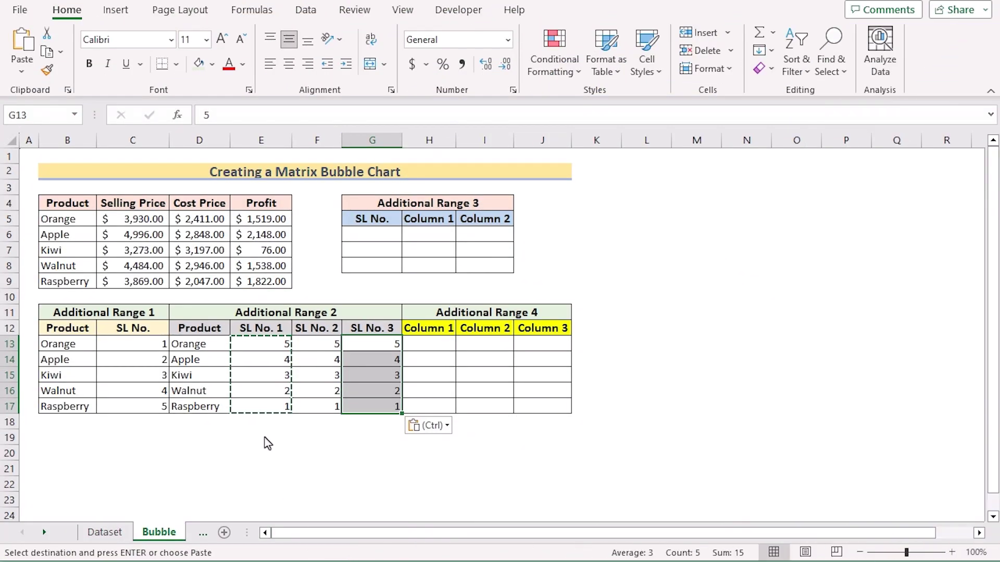
pyautogui.click(262, 423)
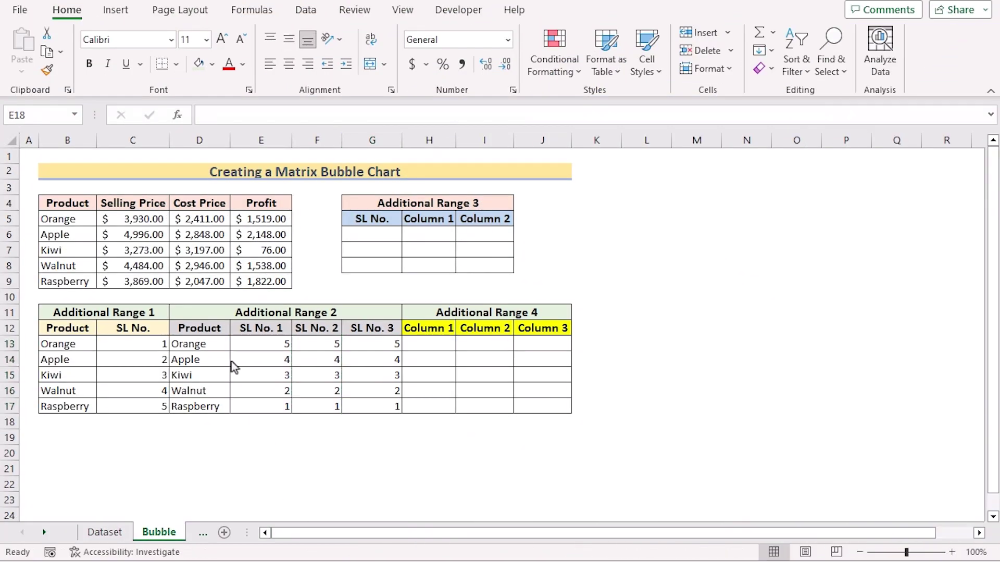
# Insert a flat Bubble chart from the price and profit values in C5:E9 and move it beside the Additional Range 3 table
pyautogui.click(137, 220)
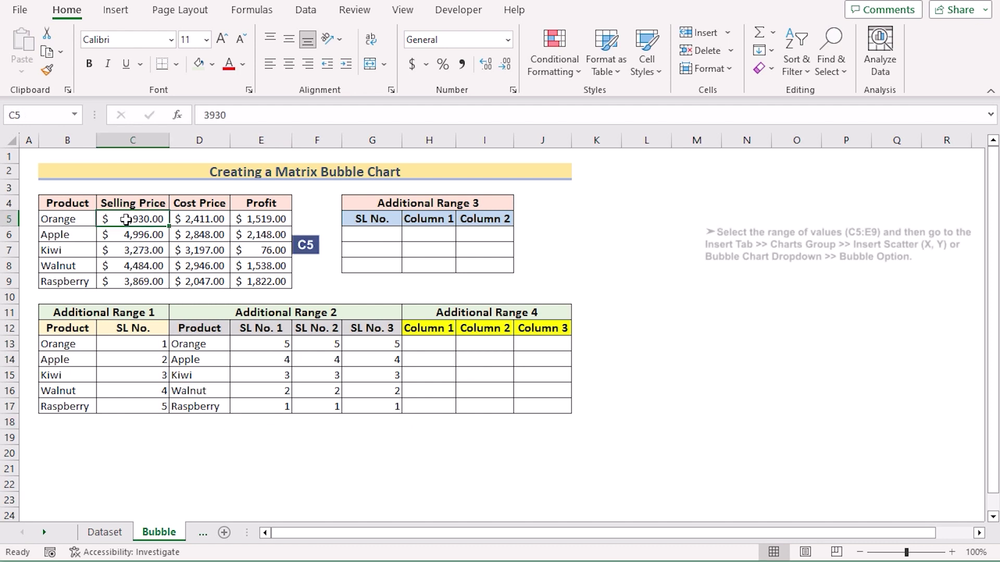
pyautogui.keyDown('shift'); pyautogui.click(259, 281); pyautogui.keyUp('shift')
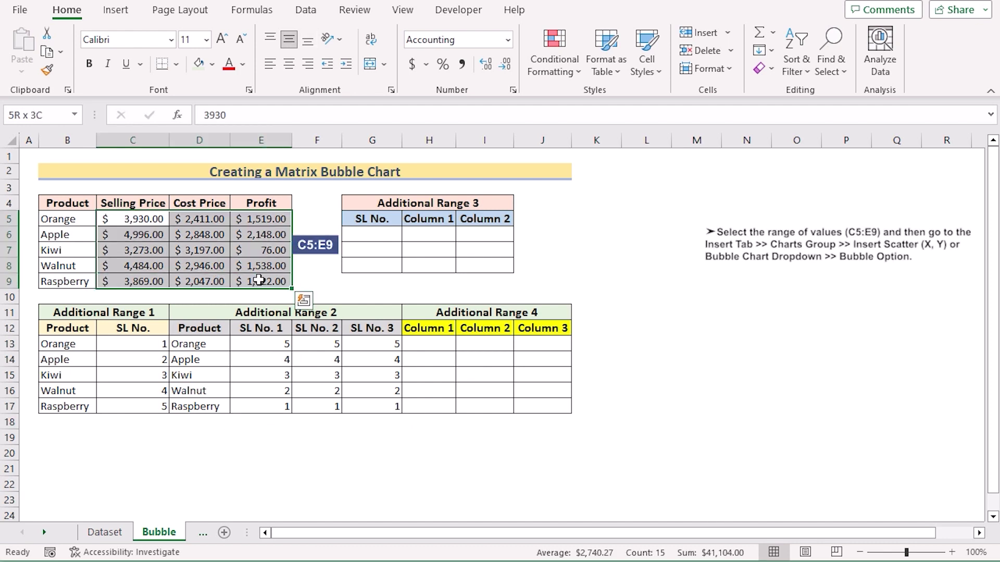
pyautogui.click(112, 18)
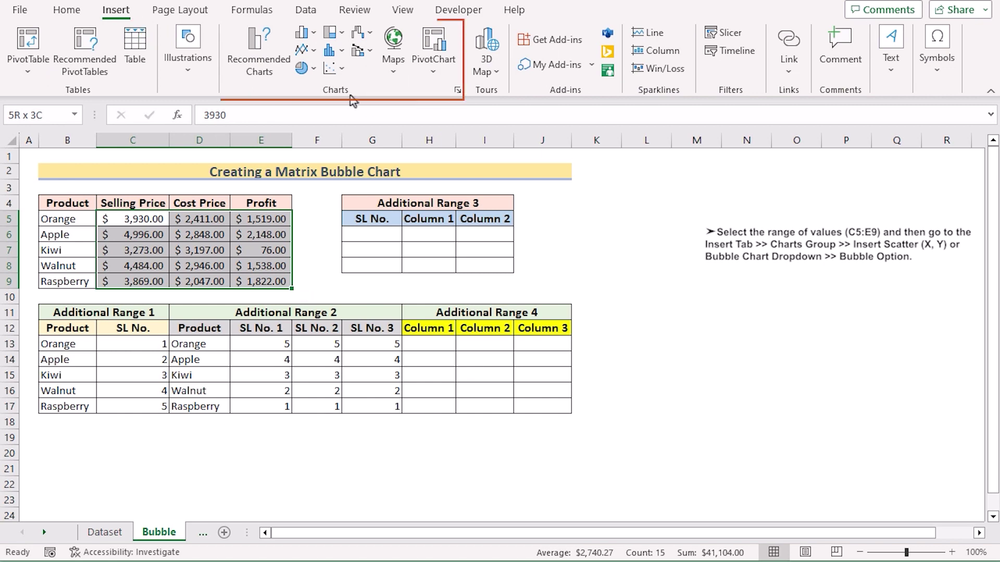
pyautogui.click(333, 68)
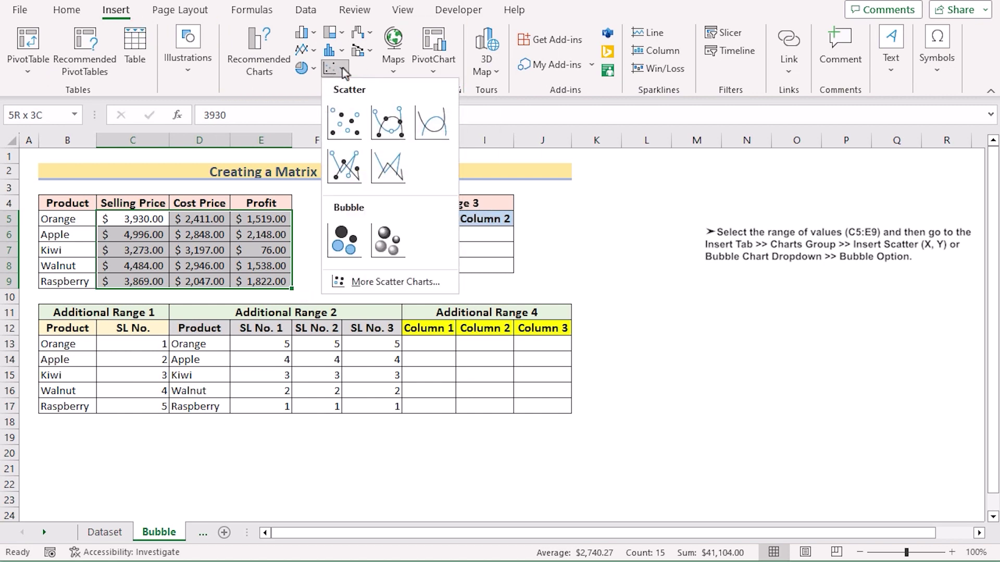
pyautogui.click(347, 243)
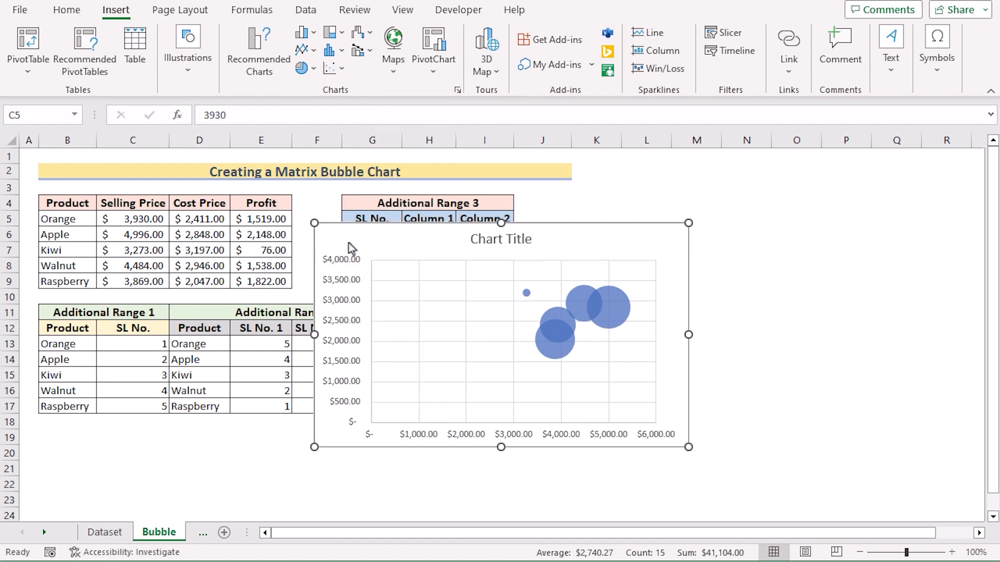
pyautogui.moveTo(522, 225); pyautogui.dragTo(742, 194)
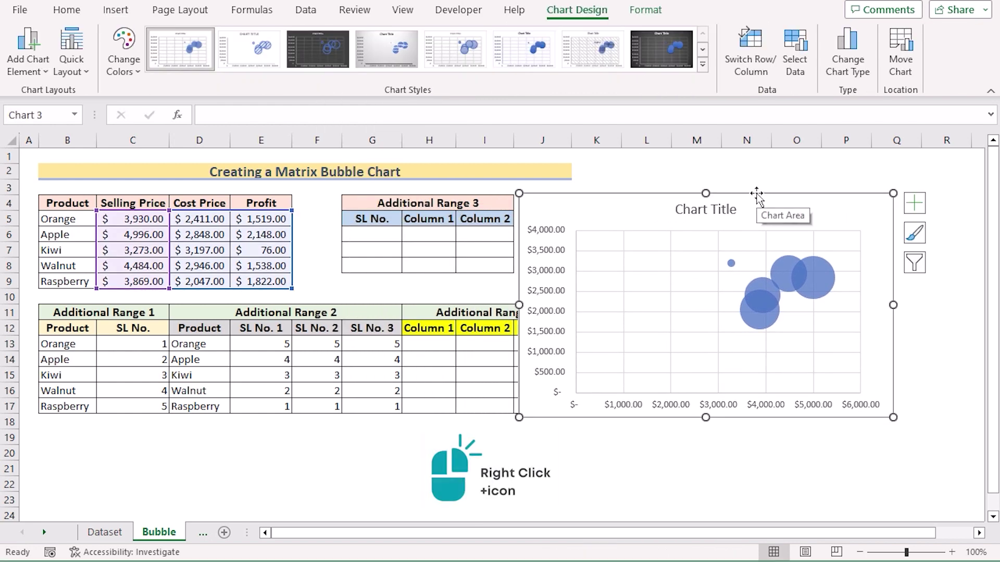
# Remove Series1 from the bubble chart's data source
pyautogui.rightClick(757, 193)
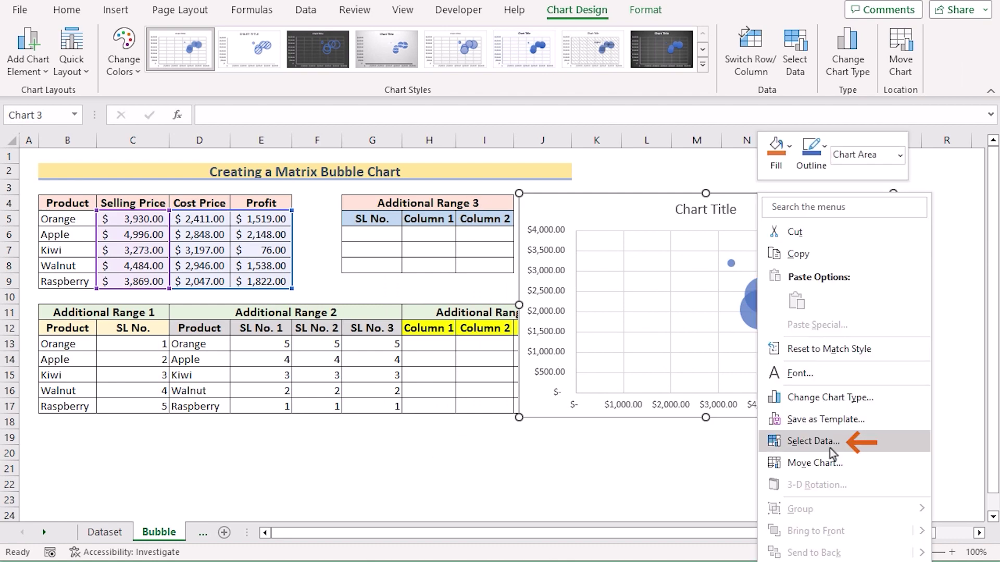
pyautogui.click(812, 441)
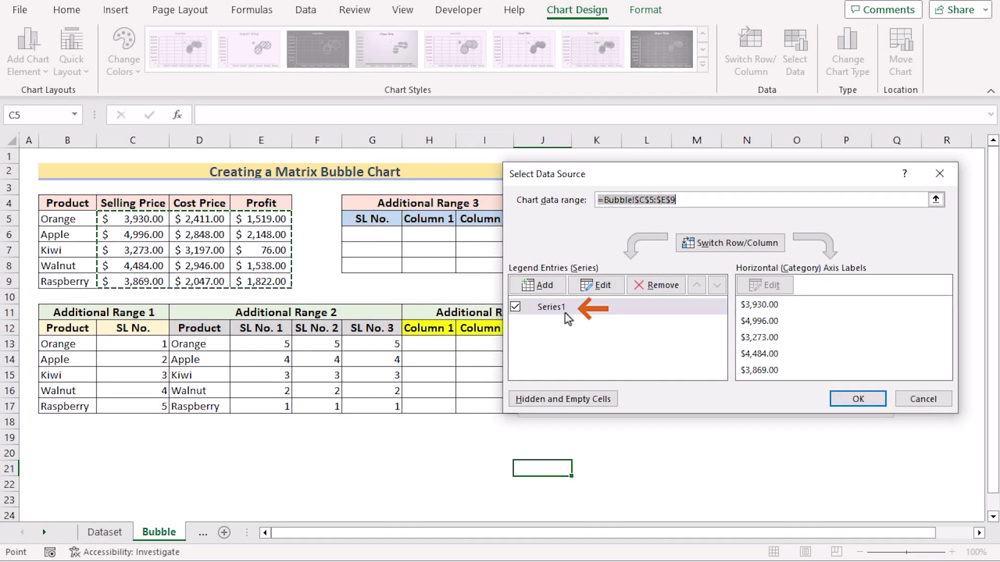
pyautogui.click(564, 309)
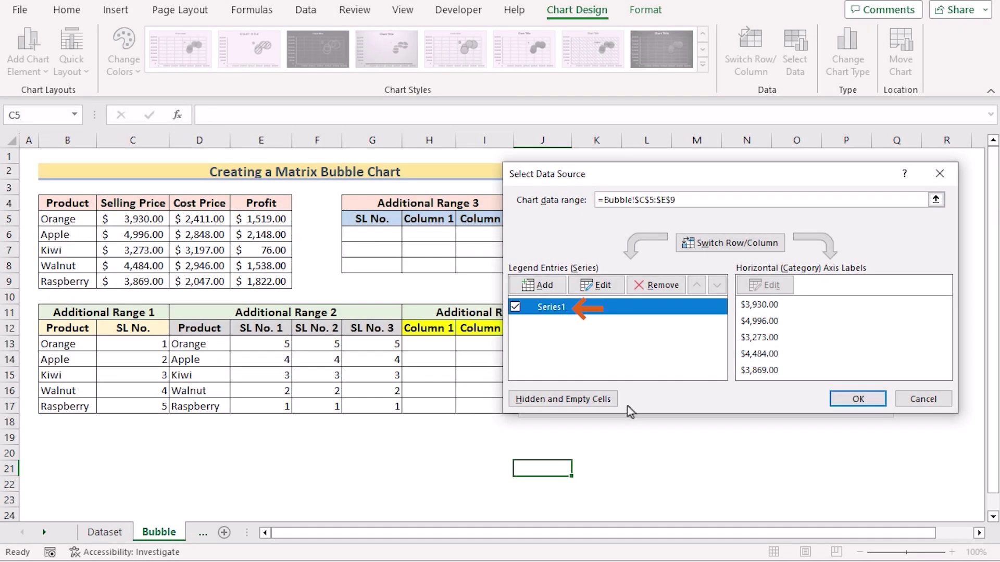
pyautogui.click(651, 286)
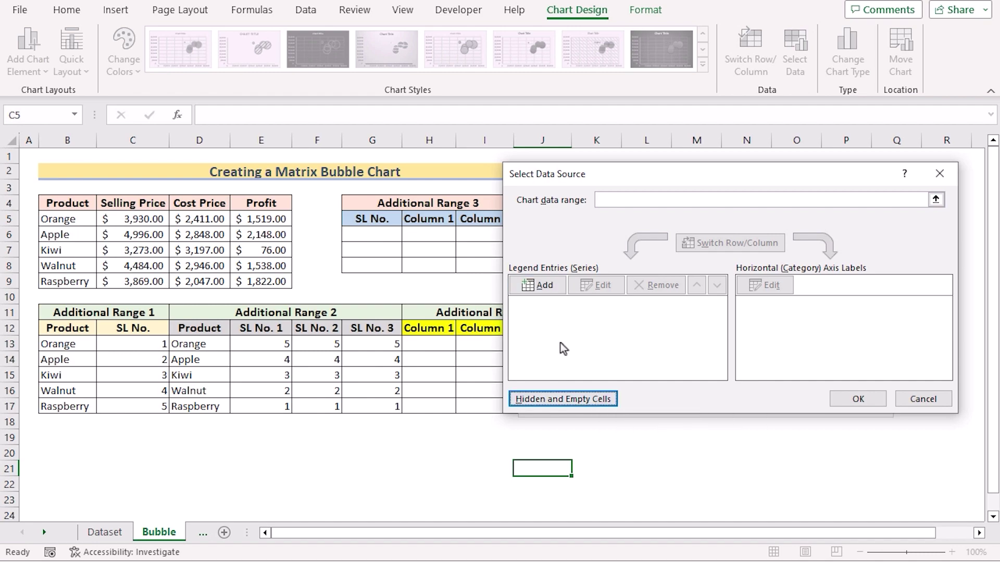
# Add a series to the bubble chart with X values C13:C17, Y values E13:G13 and bubble sizes C5:E5
pyautogui.click(549, 289)
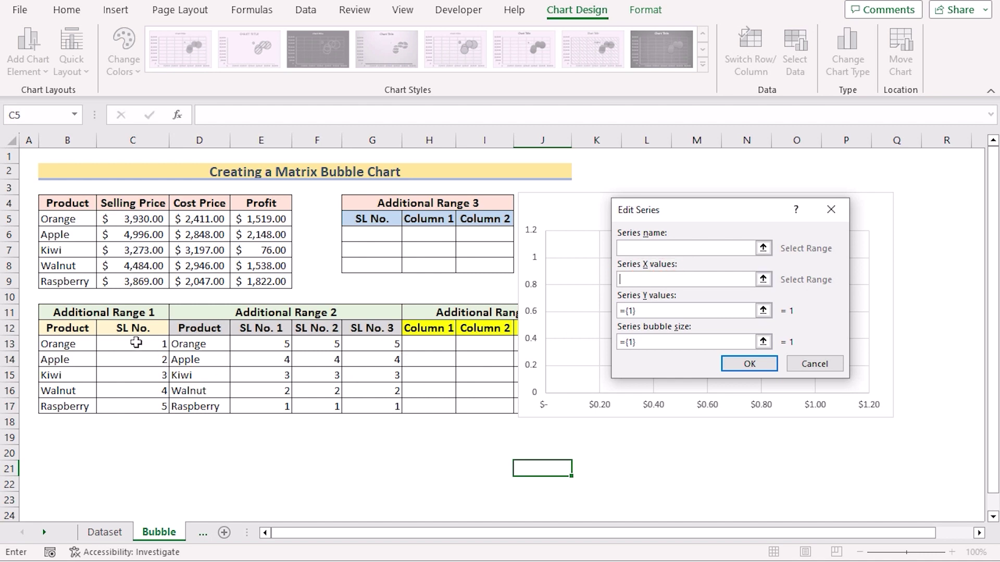
pyautogui.moveTo(134, 346); pyautogui.dragTo(136, 406)
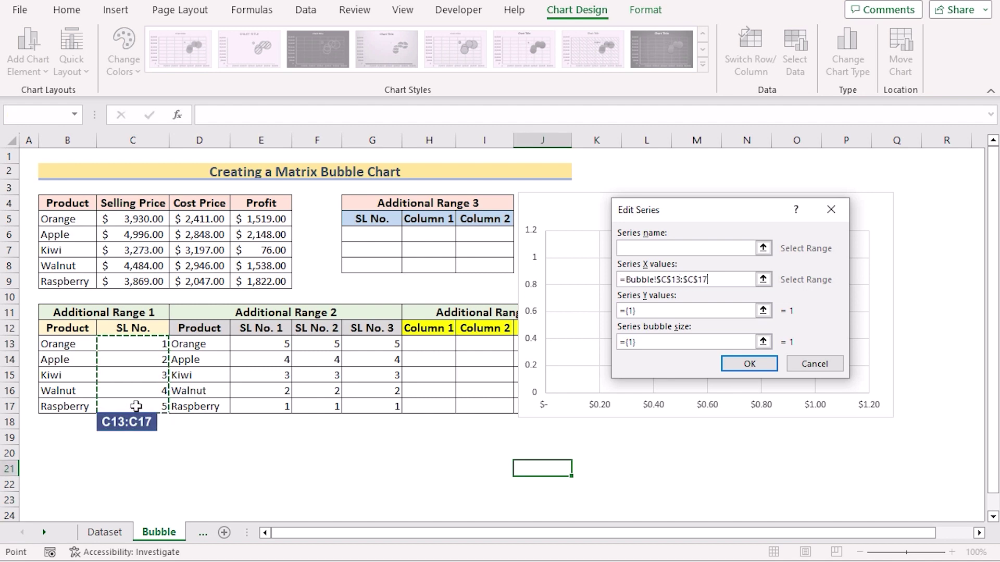
pyautogui.click(642, 311)
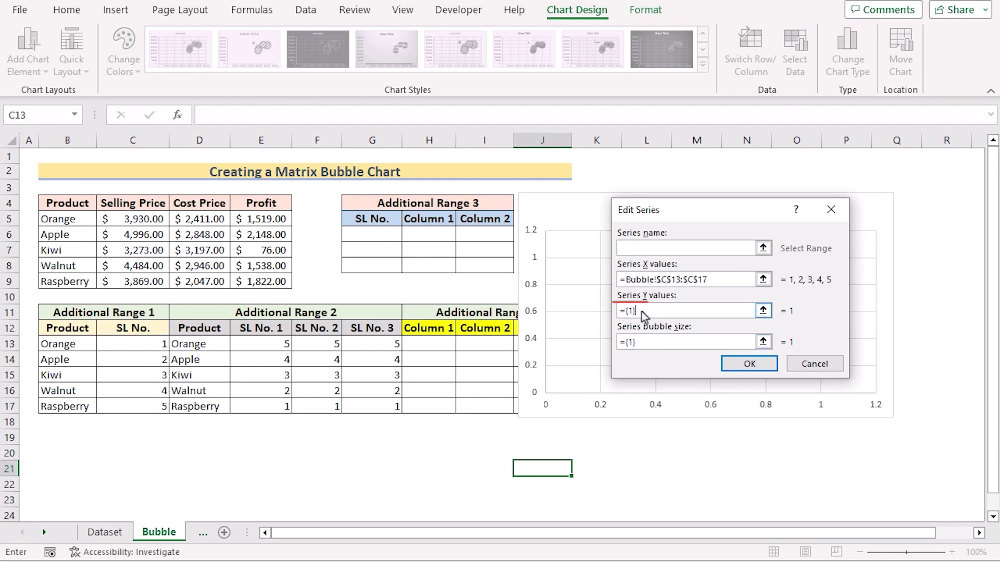
pyautogui.press('BackSpace')
pyautogui.click(640, 342)
pyautogui.click(262, 344)
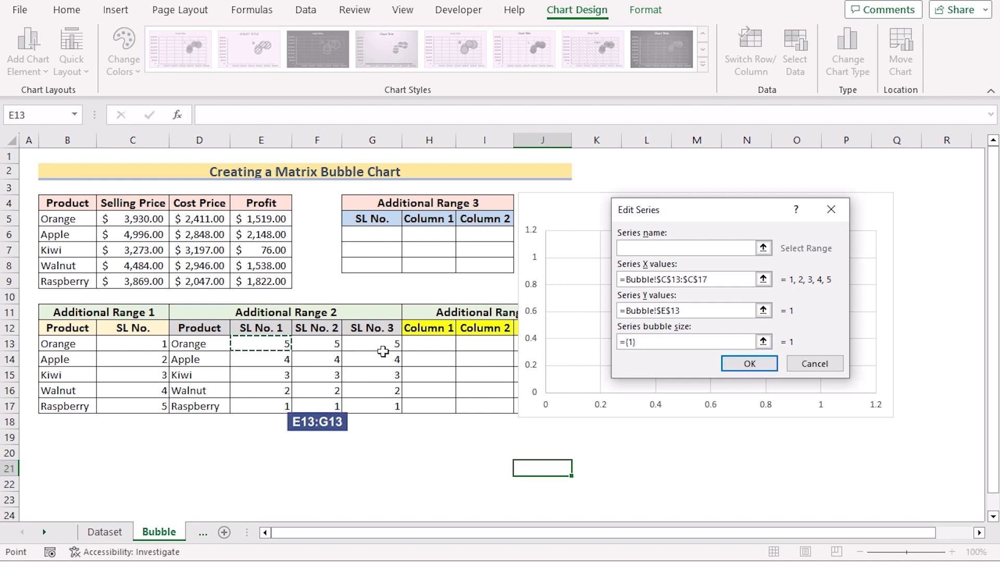
pyautogui.moveTo(387, 346); pyautogui.dragTo(388, 343)
pyautogui.click(635, 343)
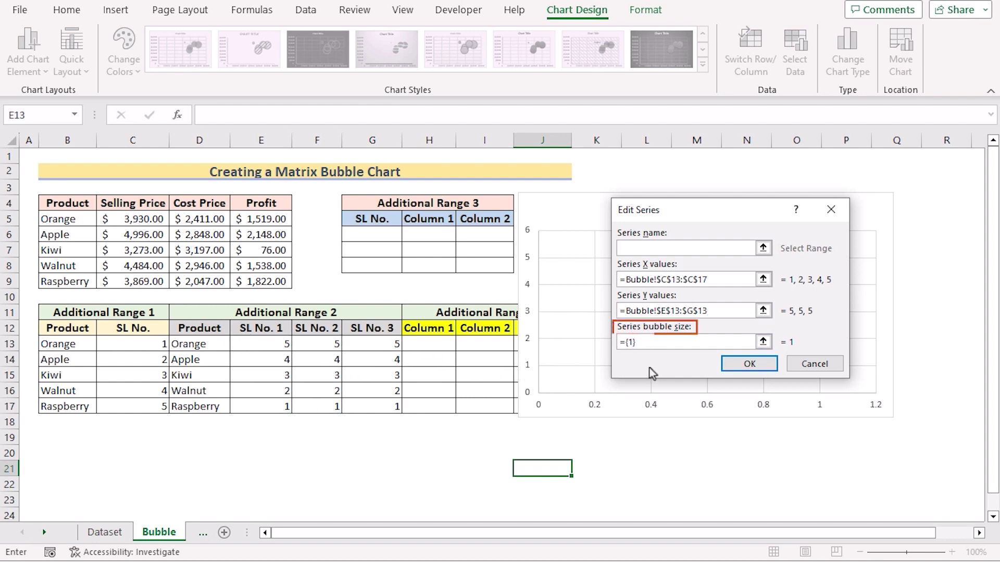
pyautogui.press('BackSpace')
pyautogui.press('BackSpace')
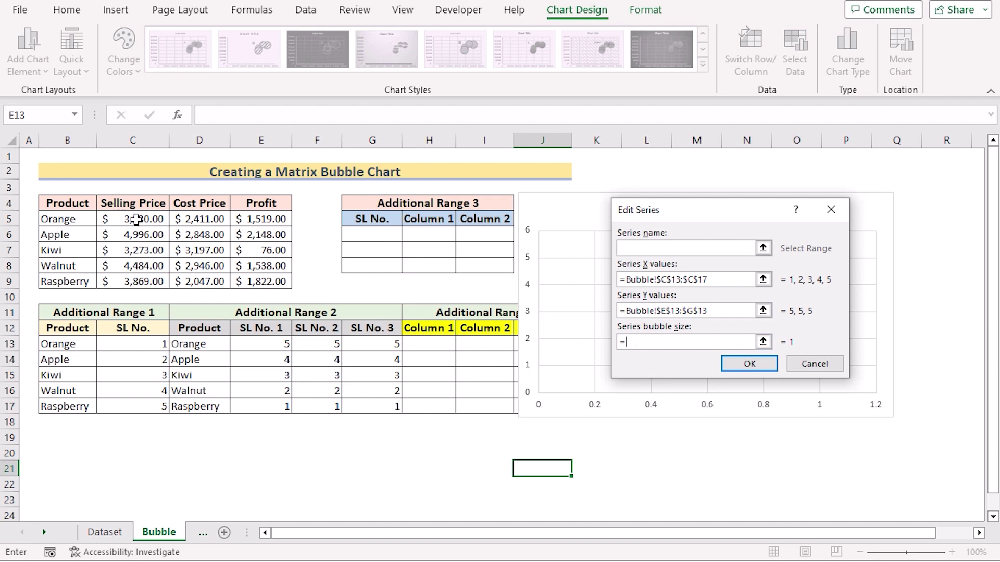
pyautogui.moveTo(136, 219); pyautogui.dragTo(257, 219)
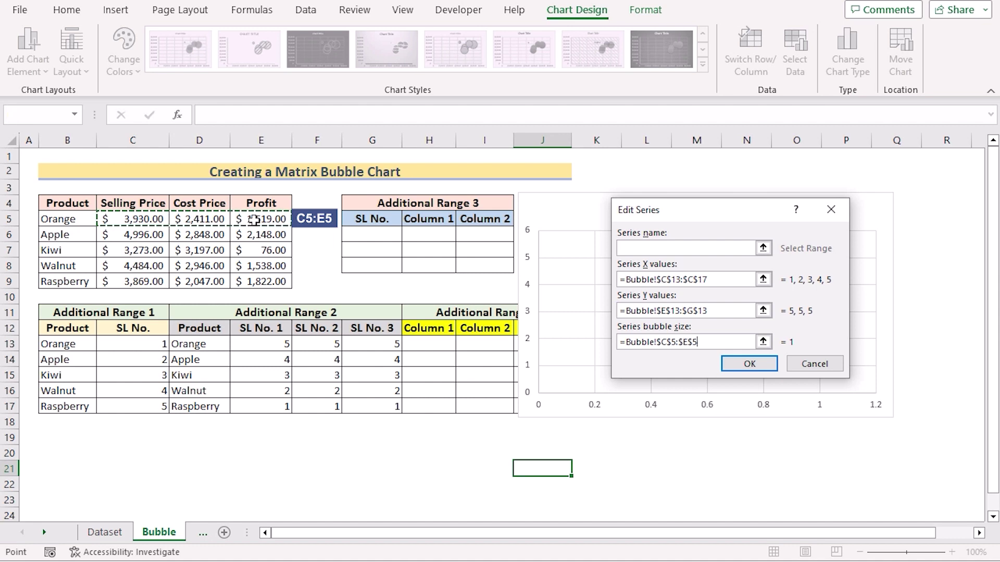
pyautogui.click(749, 364)
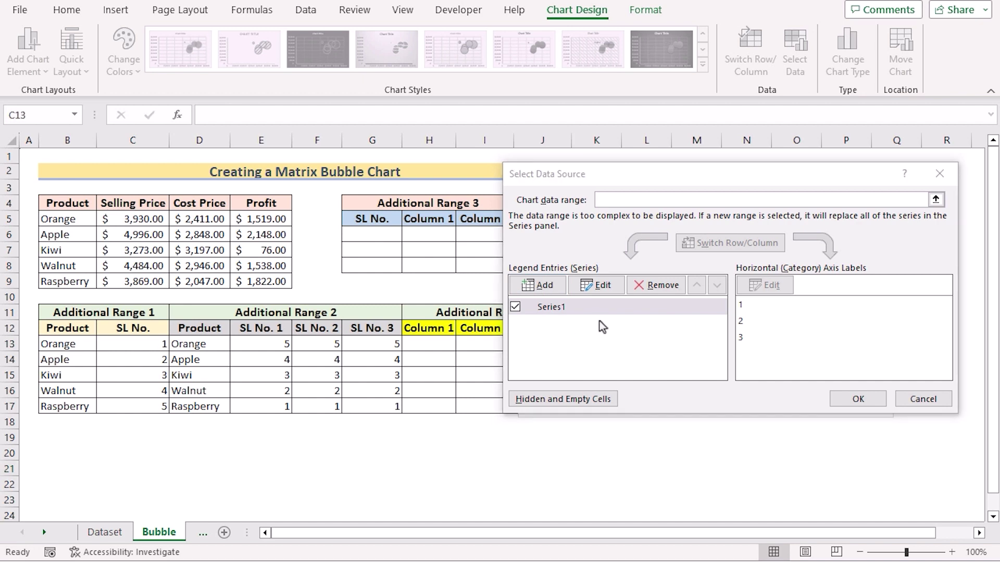
# Add a series with X values C13:C17, Y values E14:G14 and bubble sizes C6:E6, and accept the chart's data source
pyautogui.click(539, 286)
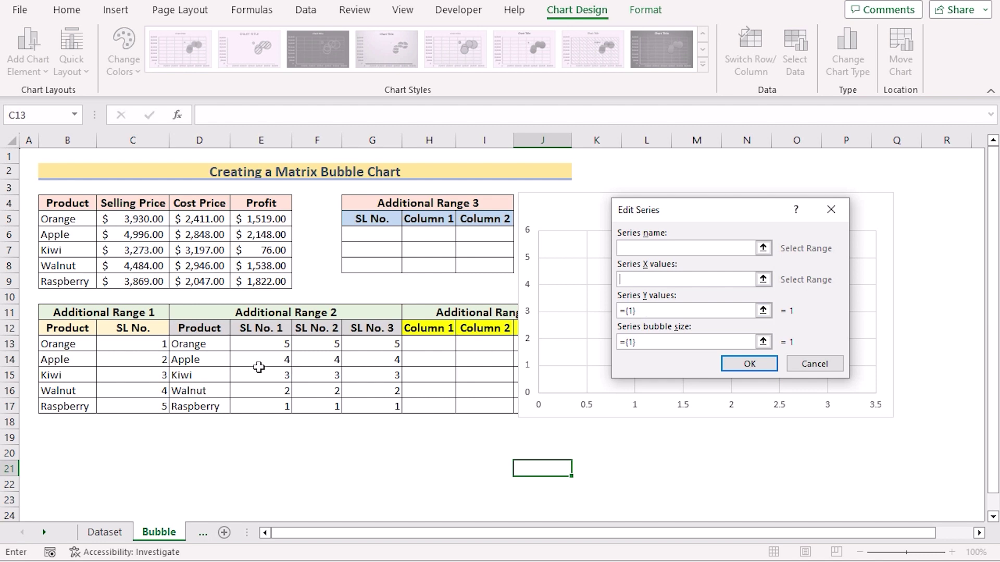
pyautogui.moveTo(150, 348); pyautogui.dragTo(139, 405)
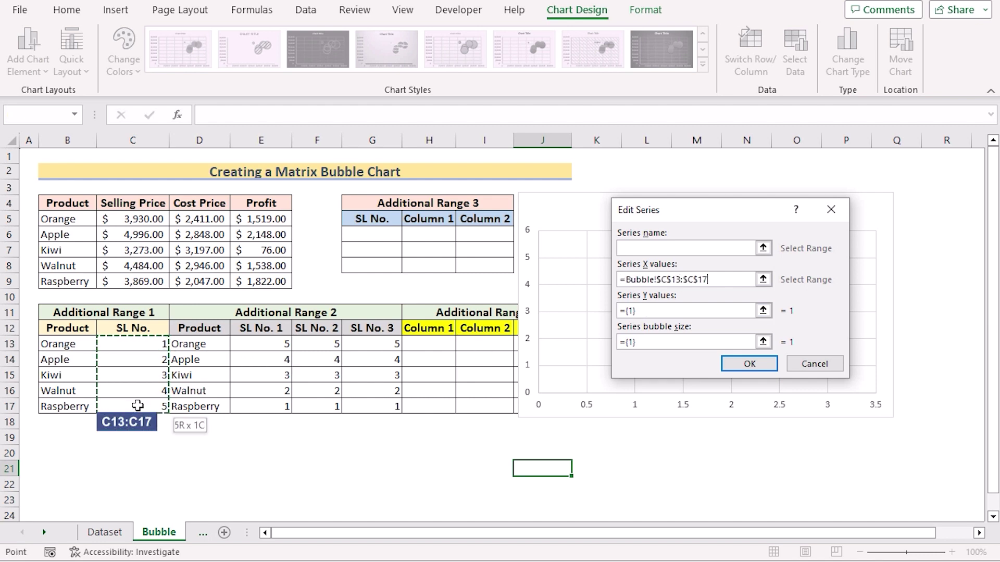
pyautogui.click(645, 311)
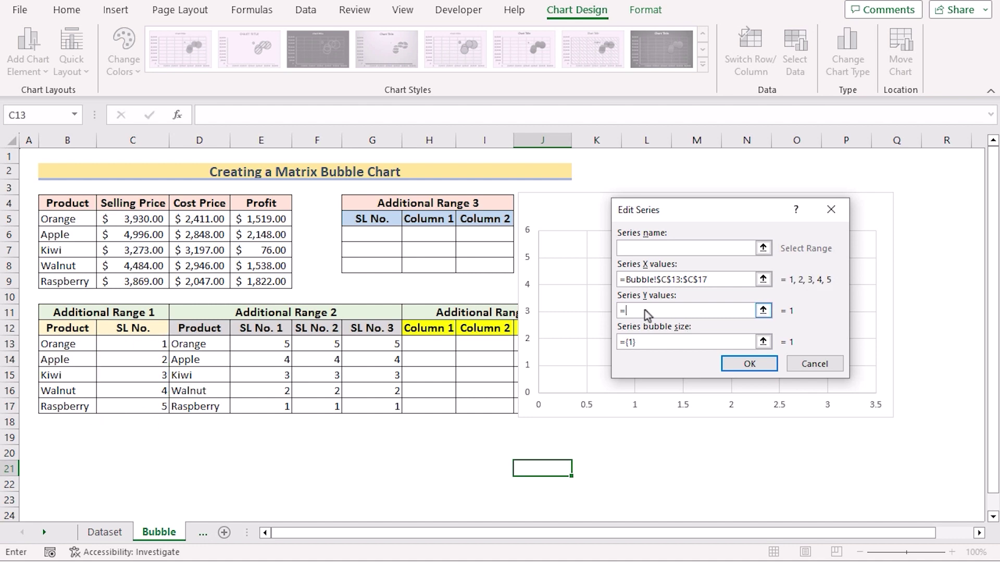
pyautogui.click(259, 359)
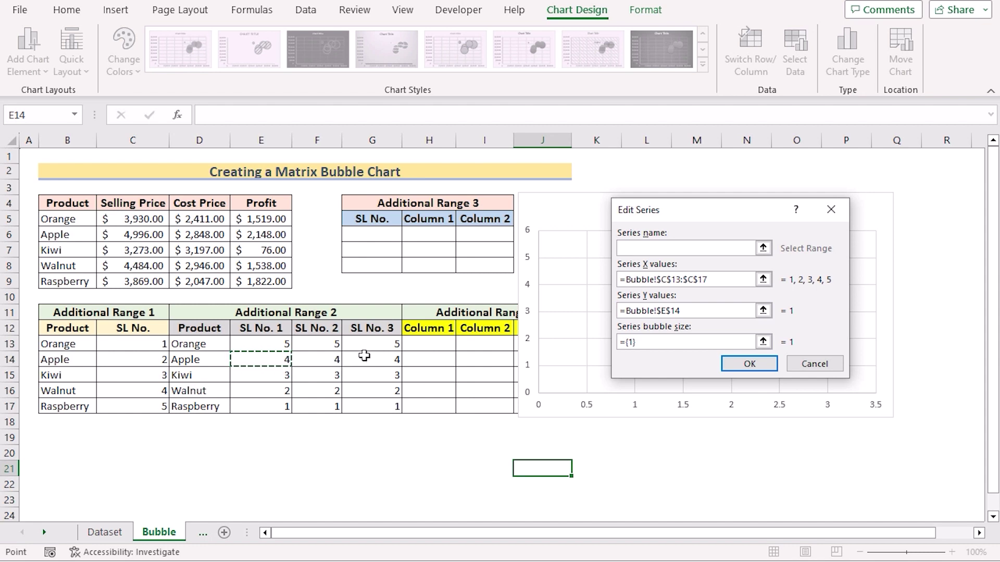
pyautogui.moveTo(367, 356); pyautogui.dragTo(376, 363)
pyautogui.click(681, 343)
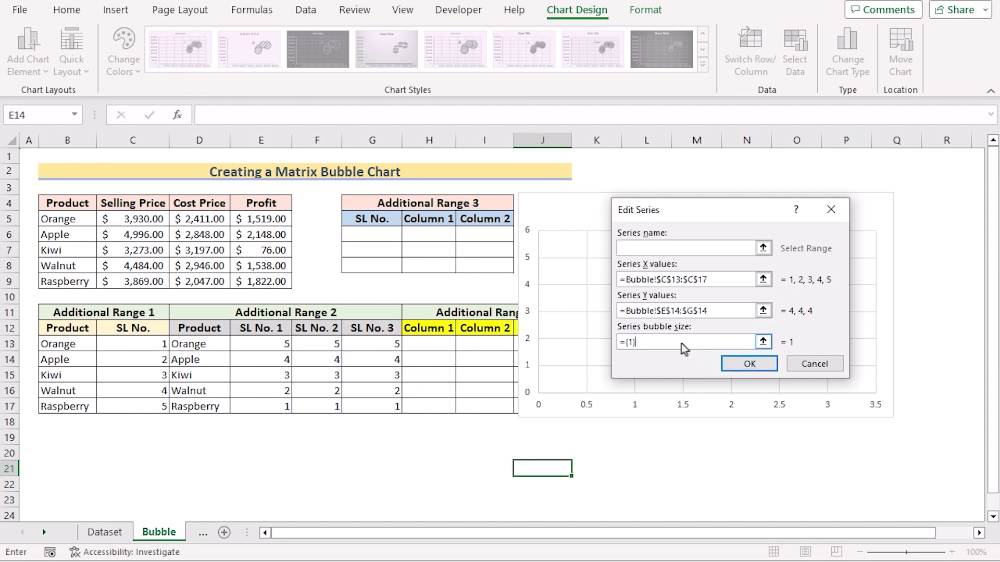
pyautogui.press('BackSpace')
pyautogui.press('BackSpace')
pyautogui.press('BackSpace')
pyautogui.moveTo(149, 235); pyautogui.dragTo(258, 238)
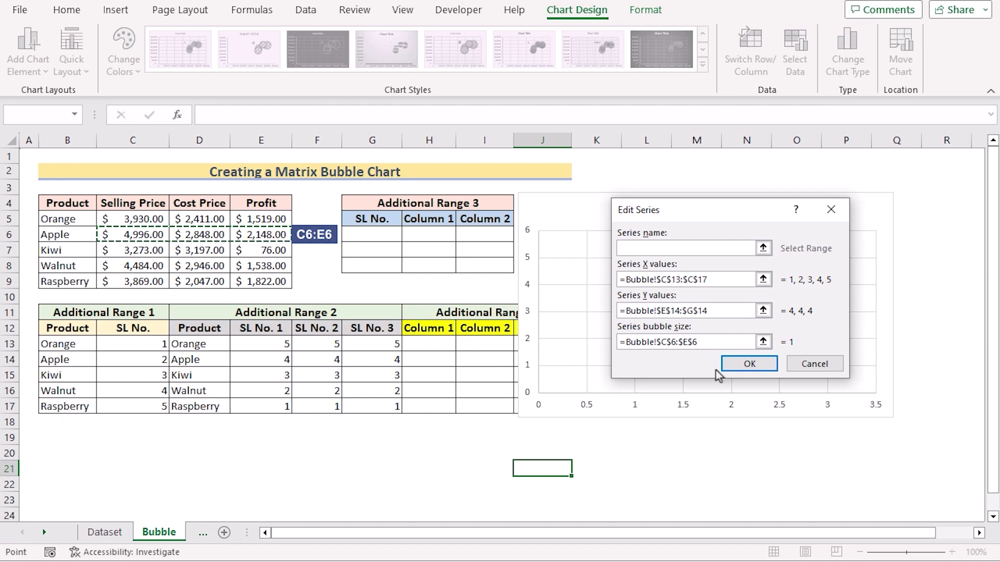
pyautogui.click(732, 369)
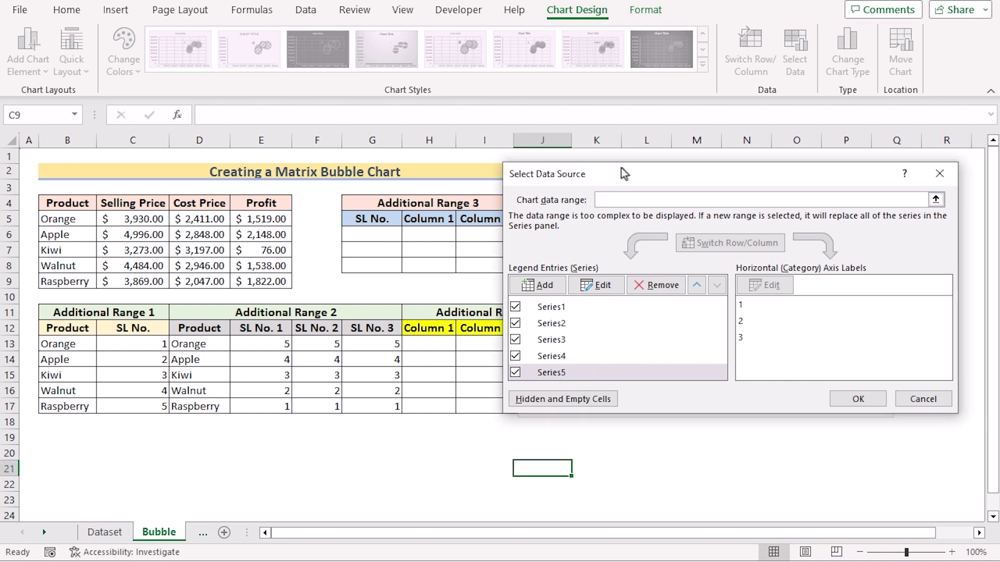
pyautogui.moveTo(621, 168); pyautogui.dragTo(164, 178)
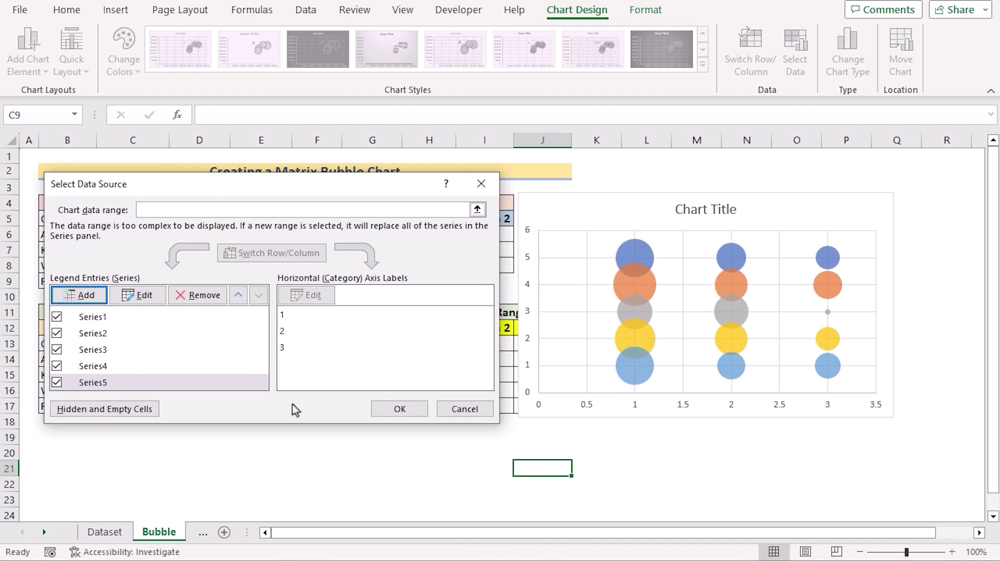
pyautogui.click(401, 409)
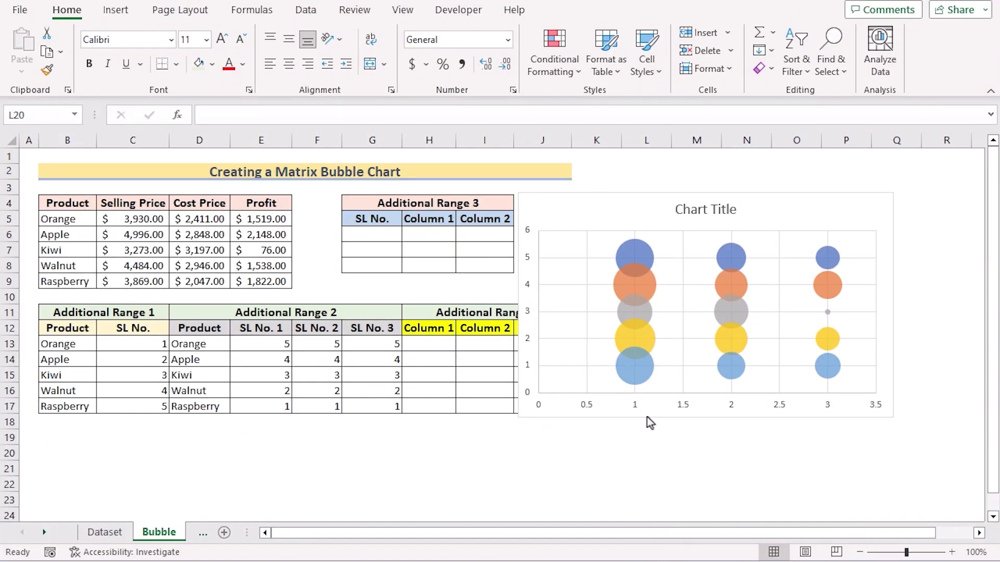
# Delete the chart's horizontal and vertical axes and move the chart clear of the Additional Range 4 table
pyautogui.click(604, 416)
pyautogui.click(584, 409)
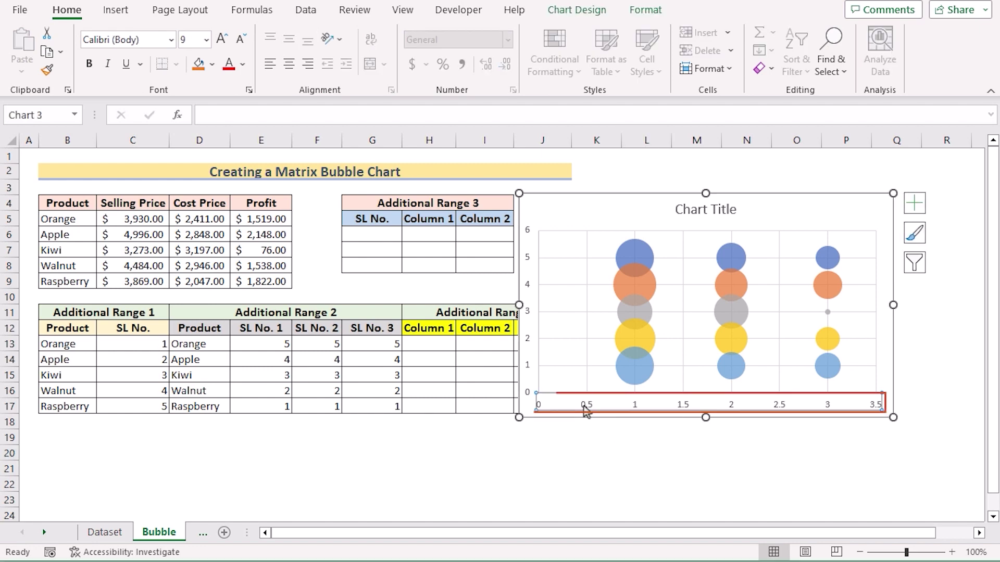
pyautogui.press('Delete')
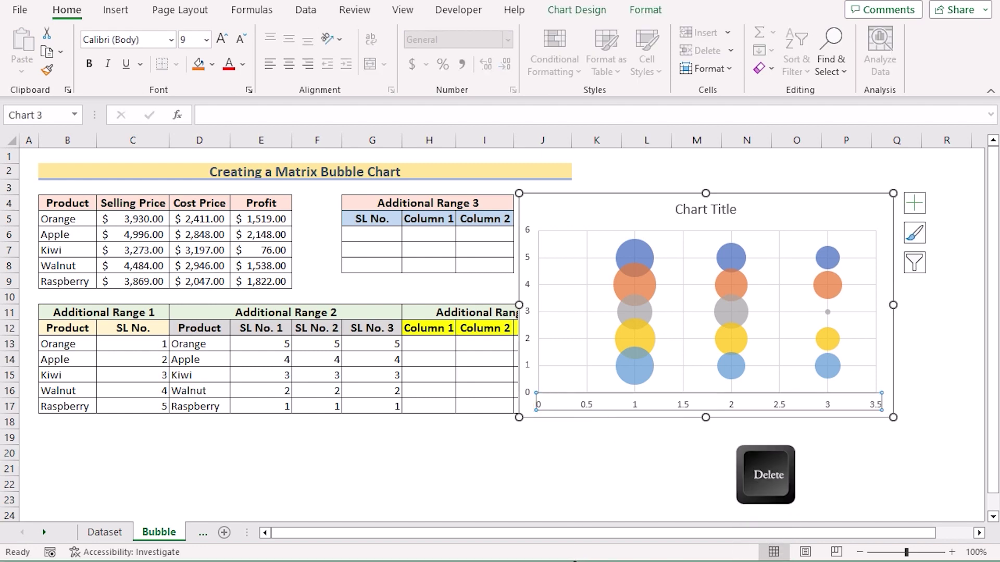
pyautogui.click(527, 375)
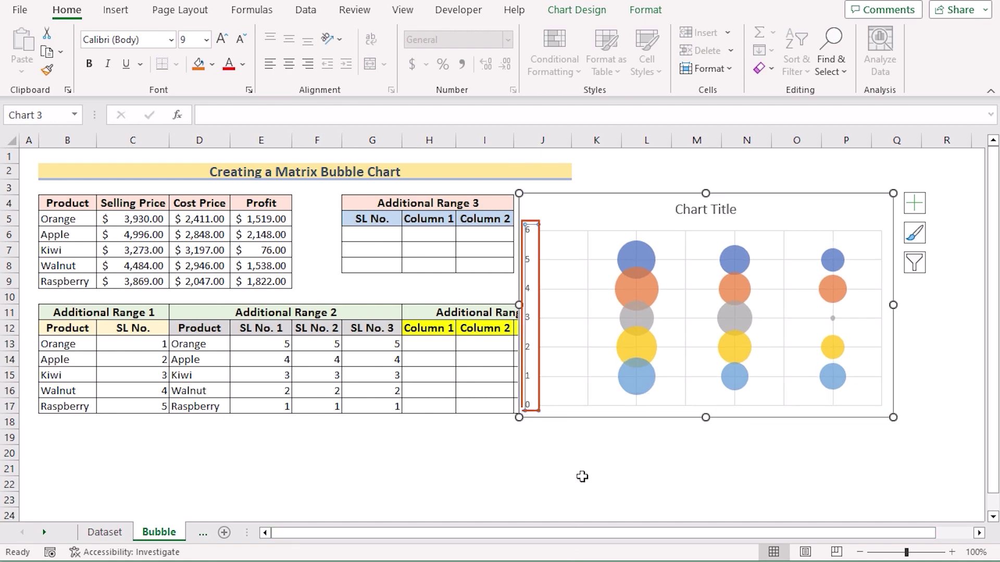
pyautogui.press('Delete')
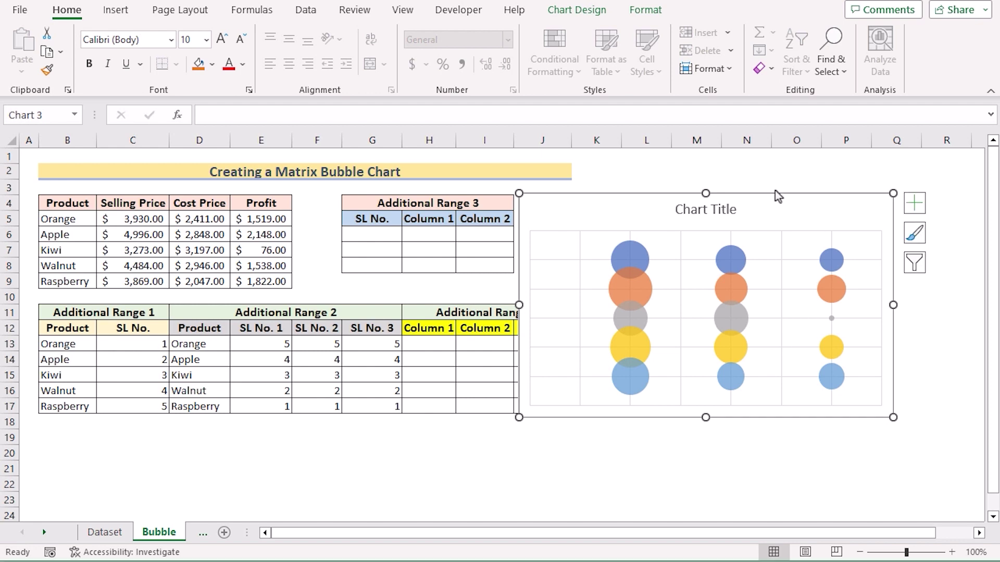
pyautogui.moveTo(773, 196); pyautogui.dragTo(836, 193)
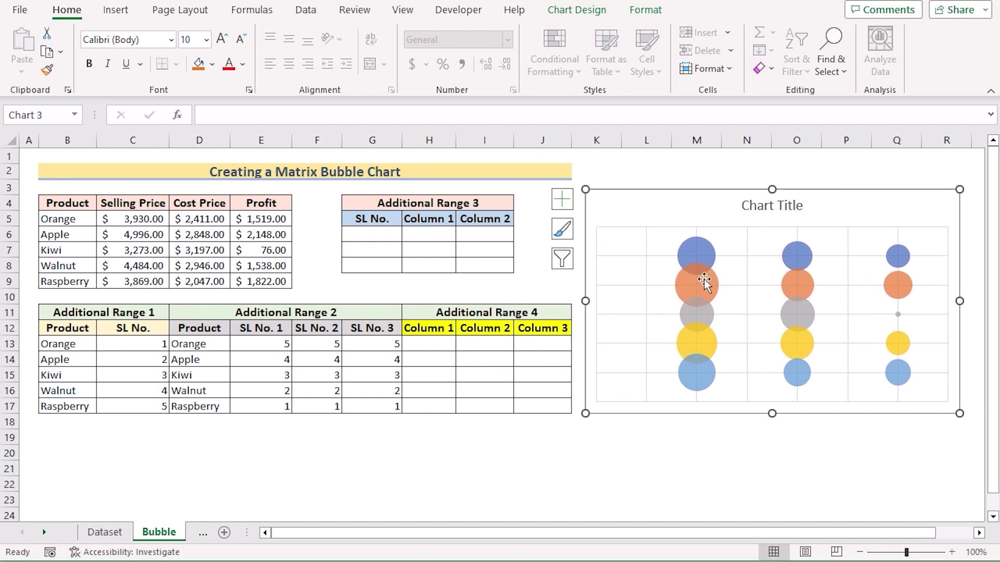
# Fill the SL No. column of Additional Range 3 (G6:G8) with 1, 2 and 3
pyautogui.click(365, 233)
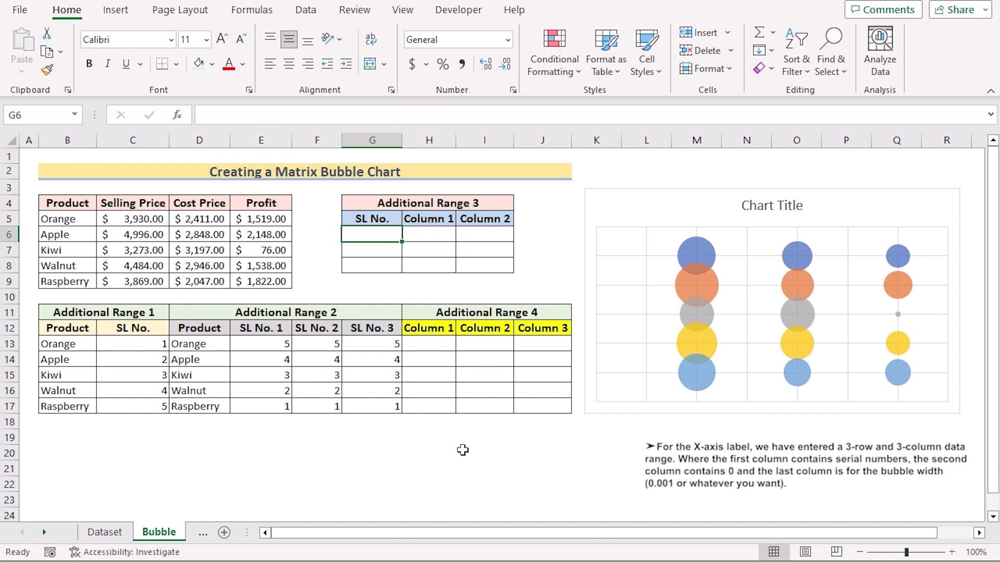
pyautogui.write('1')
pyautogui.press('Return')
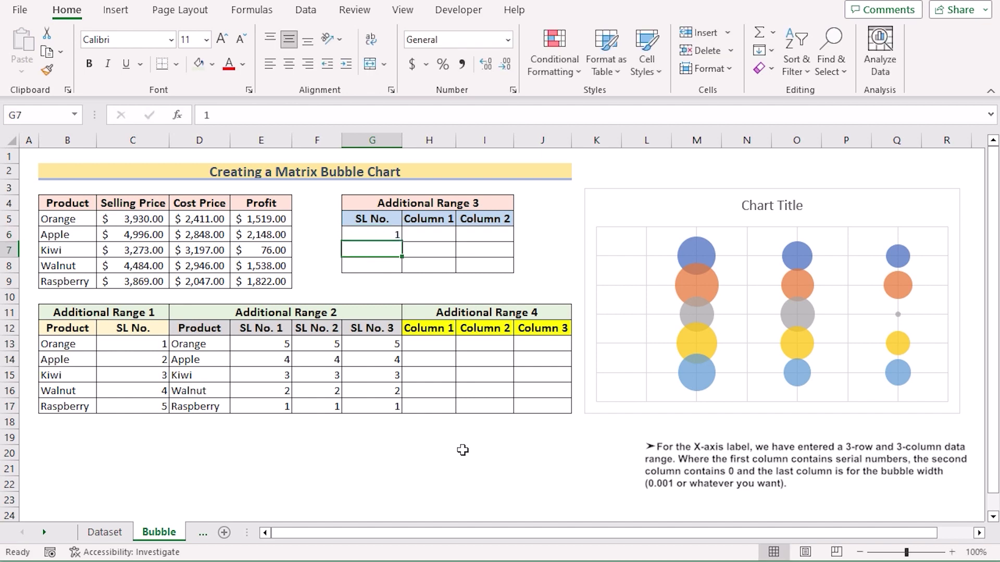
pyautogui.write('2')
pyautogui.press('Return')
pyautogui.write('3')
pyautogui.press('Return')
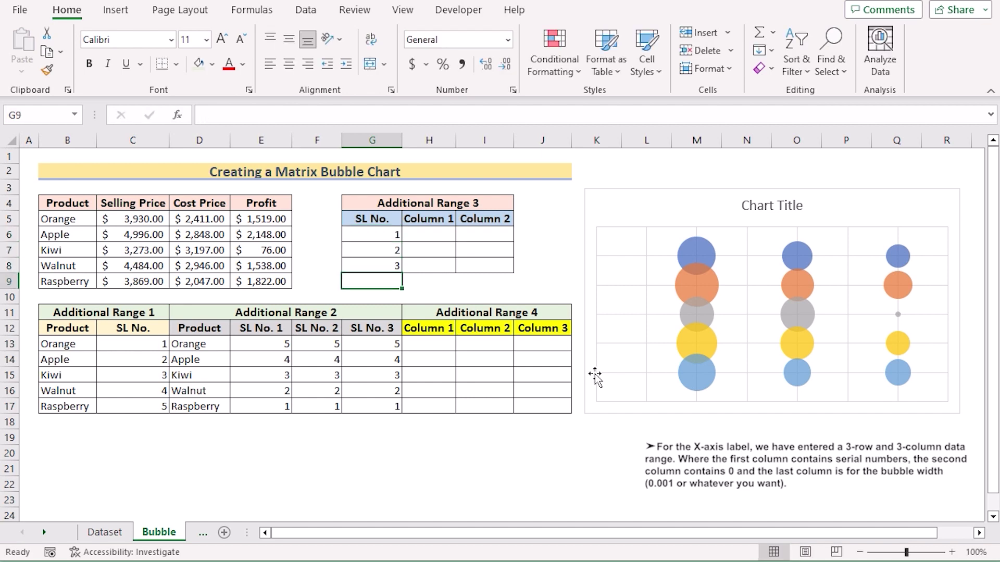
# Fill Column 1 of Additional Range 3 (H6:H8) with 0 in every row
pyautogui.click(440, 240)
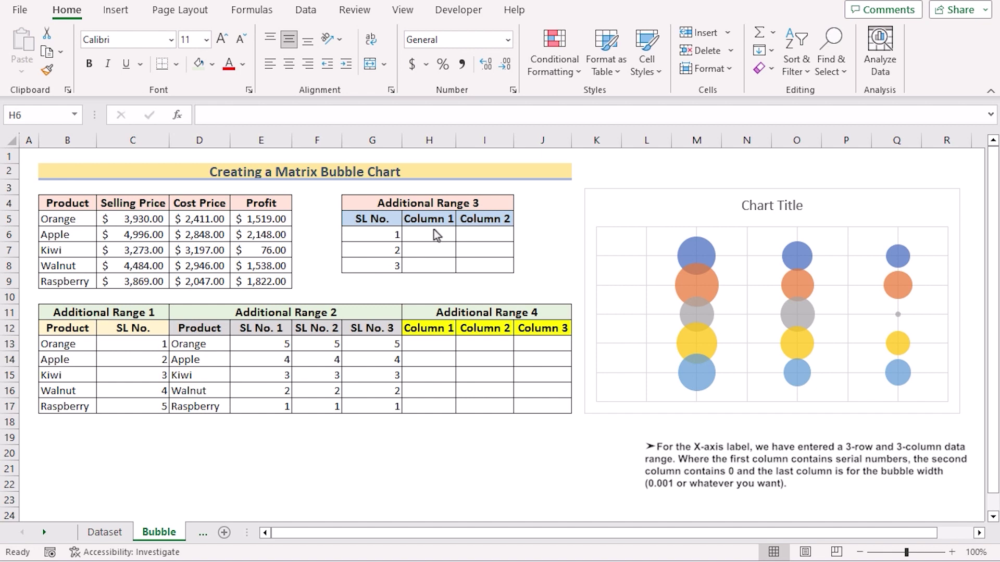
pyautogui.click(429, 233)
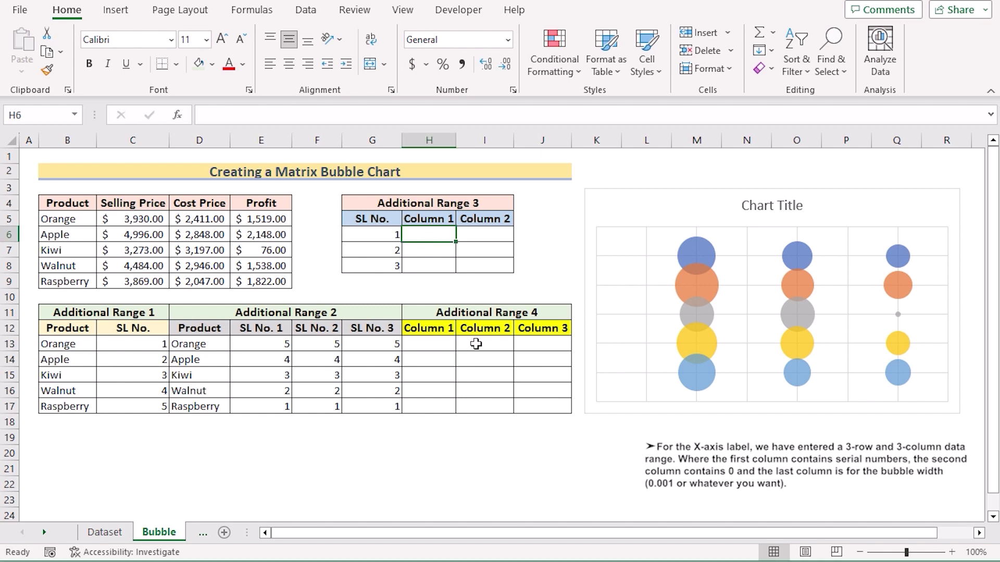
pyautogui.write('0')
pyautogui.press('Return')
pyautogui.write('0')
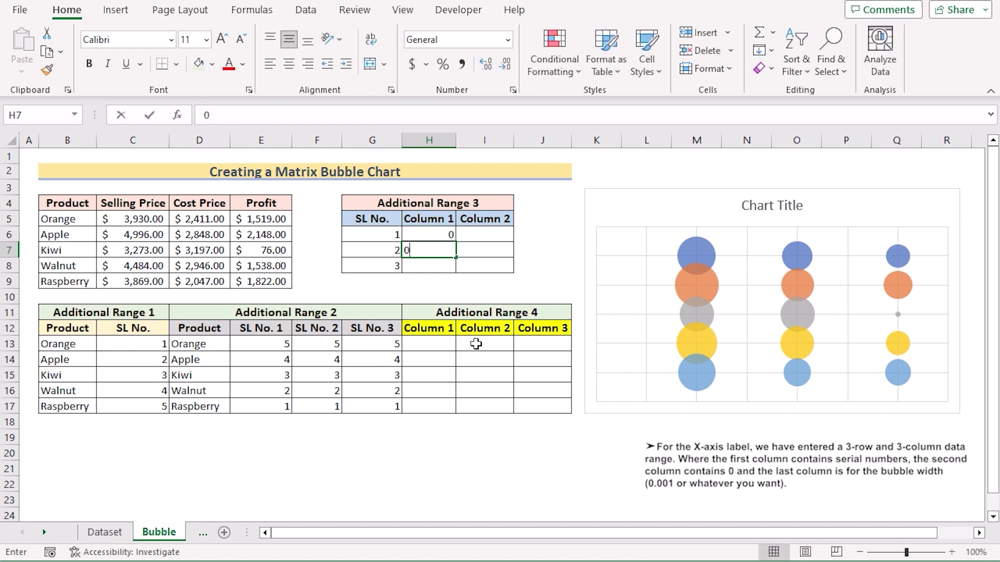
pyautogui.press('Return')
pyautogui.write('0')
pyautogui.press('Return')
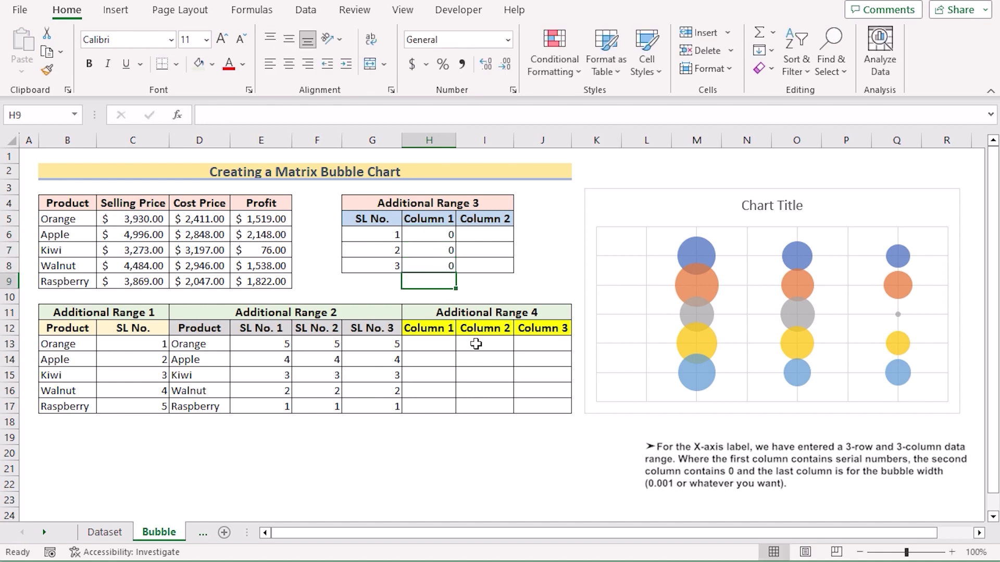
# Enter 0.001 in I6 and fill it down through I8 in Column 2 of Additional Range 3
pyautogui.click(490, 234)
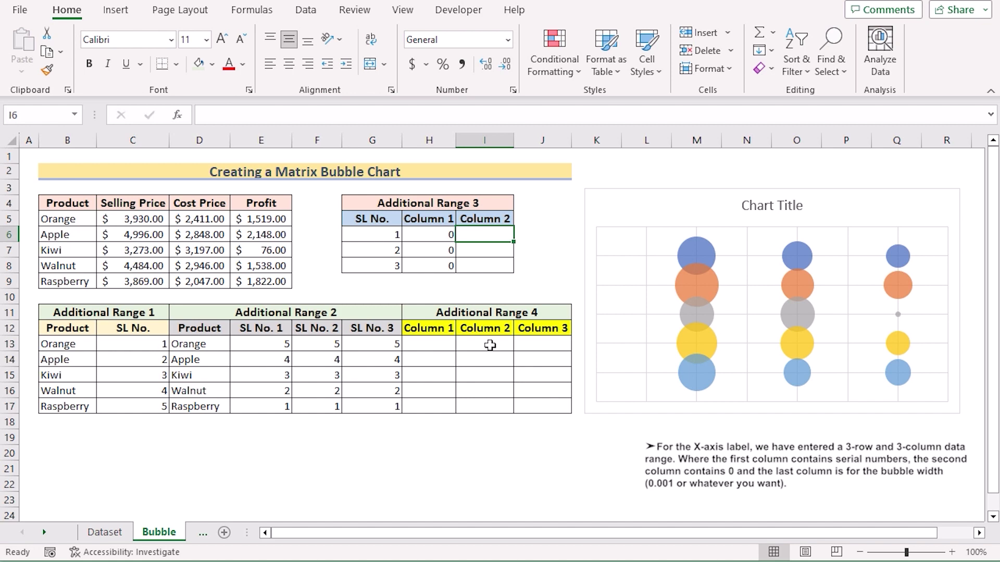
pyautogui.write('.001')
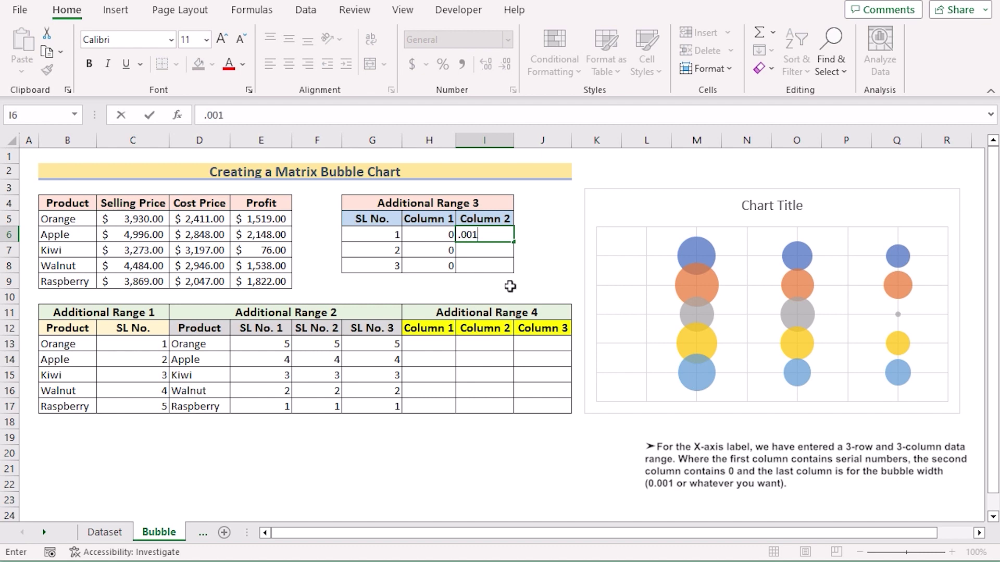
pyautogui.hotkey('ctrl', 'Return')
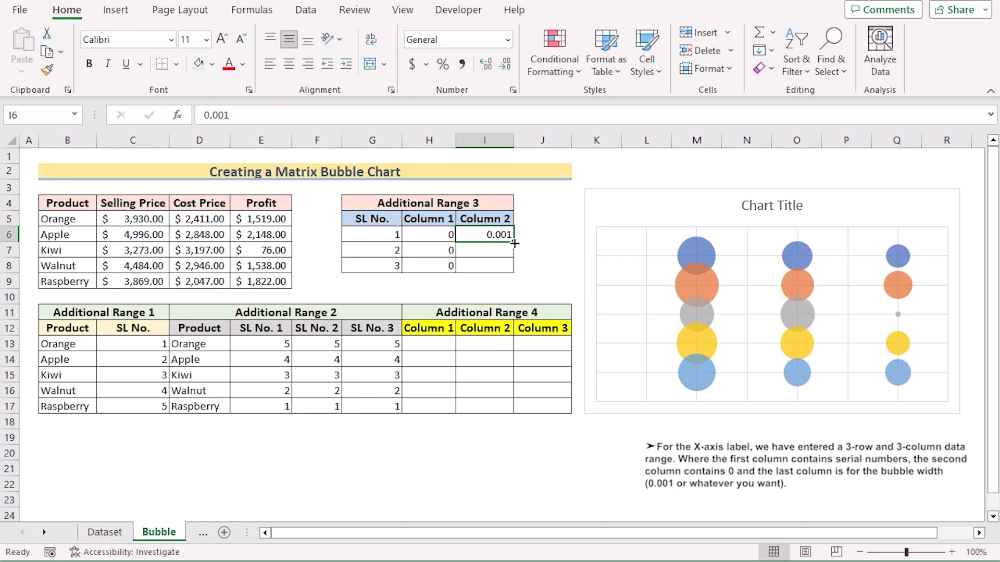
pyautogui.moveTo(515, 244); pyautogui.dragTo(516, 270)
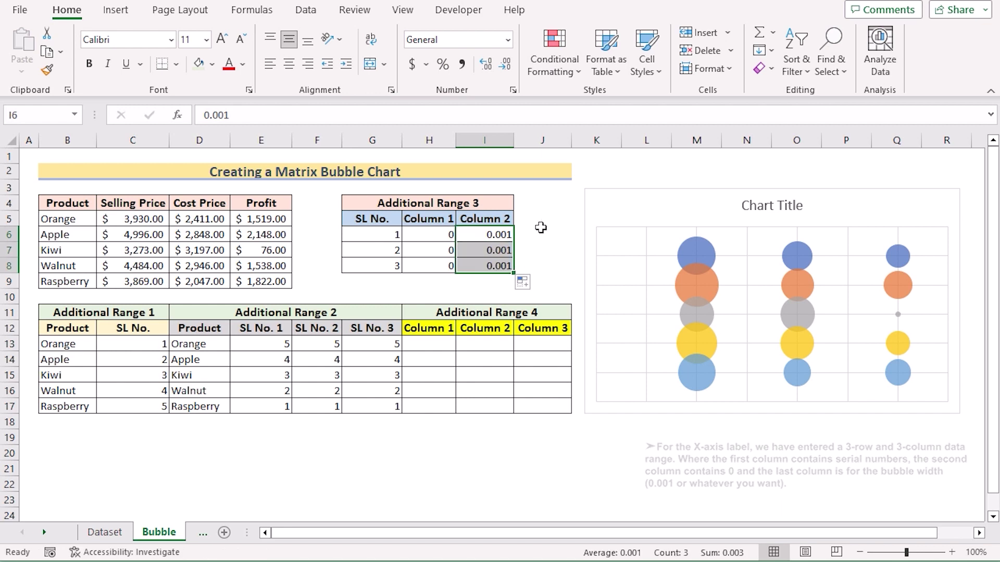
# Enter 0 in H13 and fill it down through H17 in Column 1 of Additional Range 4
pyautogui.click(428, 343)
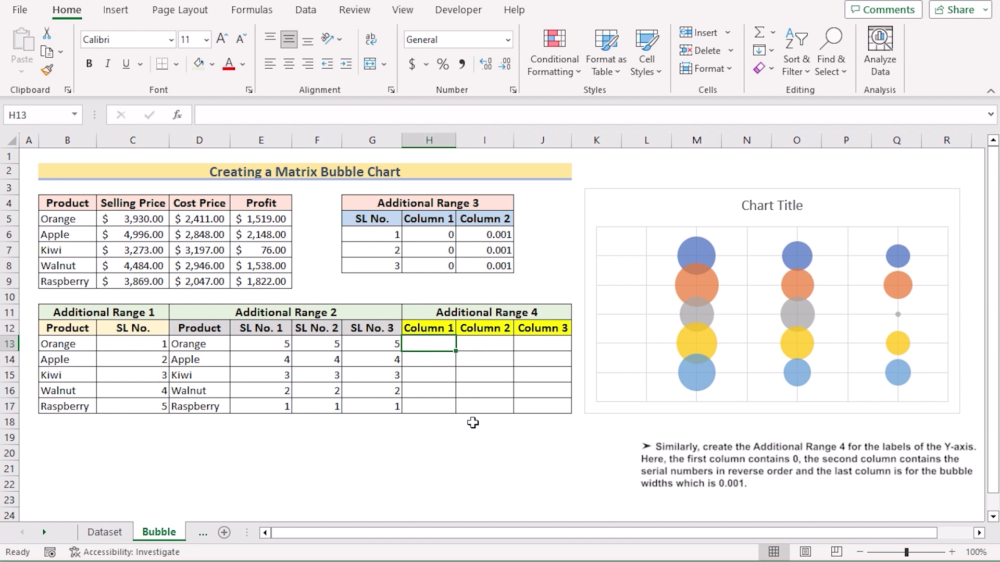
pyautogui.write('0')
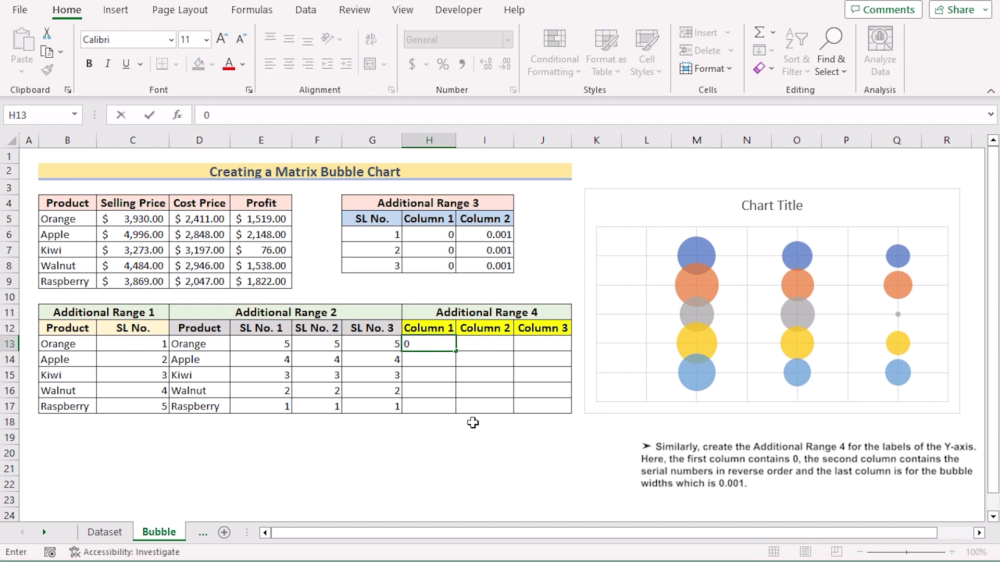
pyautogui.press('Return')
pyautogui.click(447, 341)
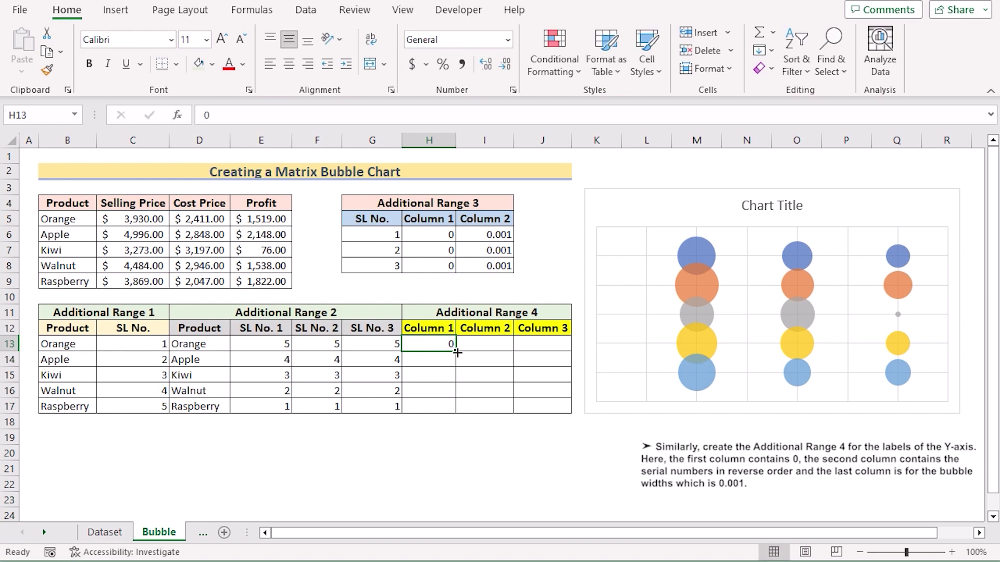
pyautogui.moveTo(457, 352); pyautogui.dragTo(461, 409)
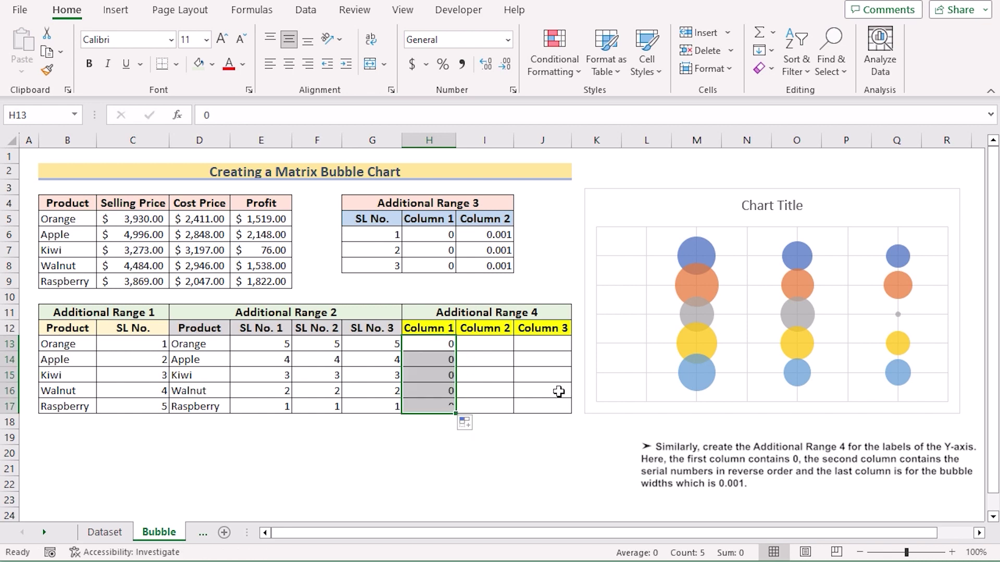
# Fill Column 2 of Additional Range 4 (I13:I17) with the serial numbers 5, 4, 3, 2 and 1
pyautogui.click(495, 346)
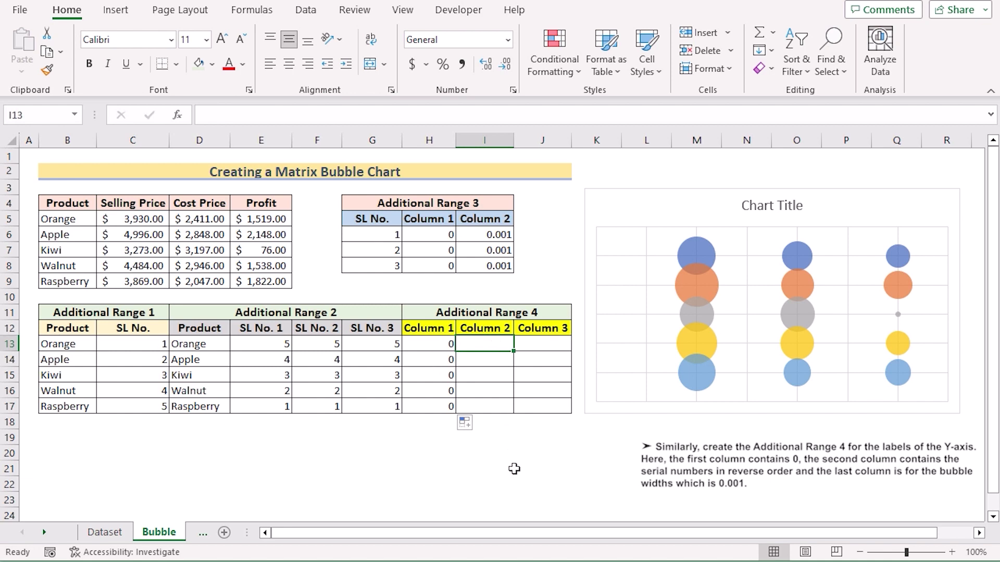
pyautogui.write('5')
pyautogui.press('Return')
pyautogui.write('4')
pyautogui.press('Return')
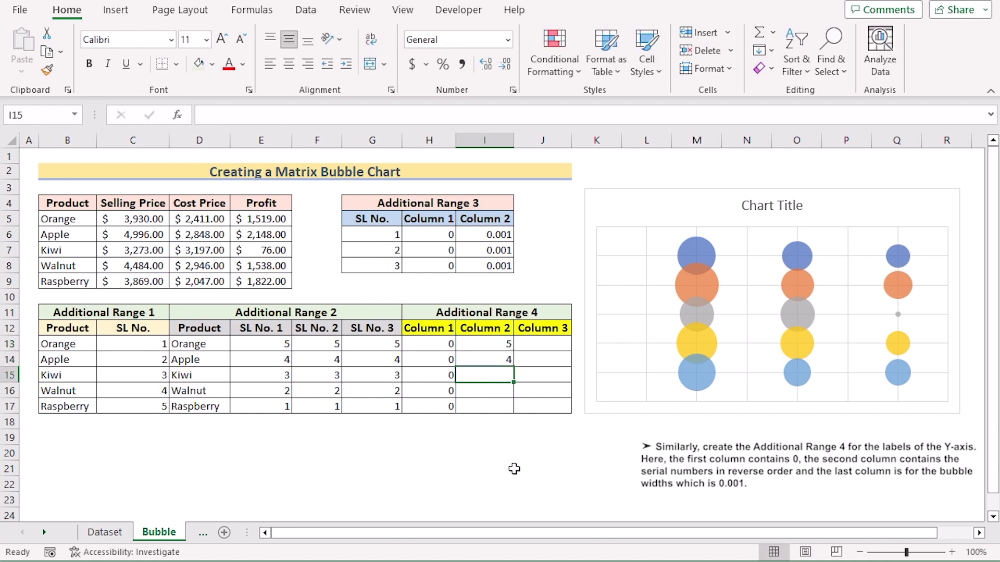
pyautogui.write('3')
pyautogui.press('Return')
pyautogui.write('2')
pyautogui.press('Return')
pyautogui.write('1')
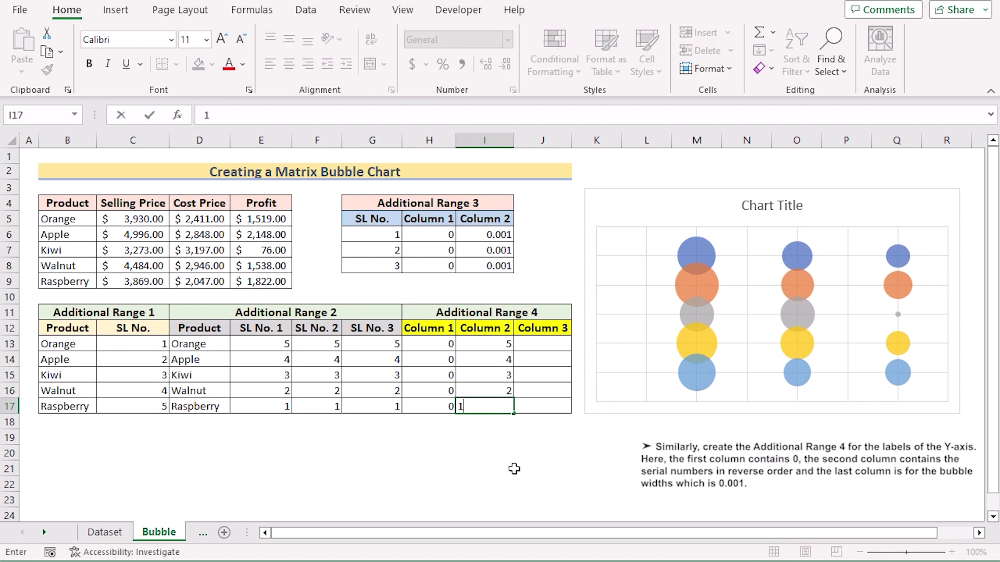
pyautogui.press('Return')
# Enter 0.001 in J13 and fill it down through J17 in Column 3 of Additional Range 4
pyautogui.click(541, 344)
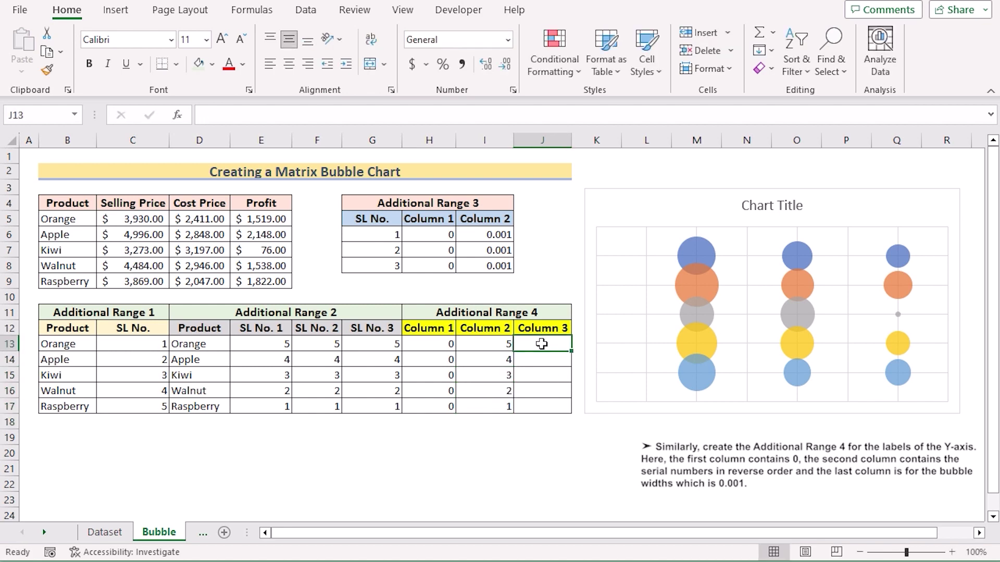
pyautogui.click(485, 235)
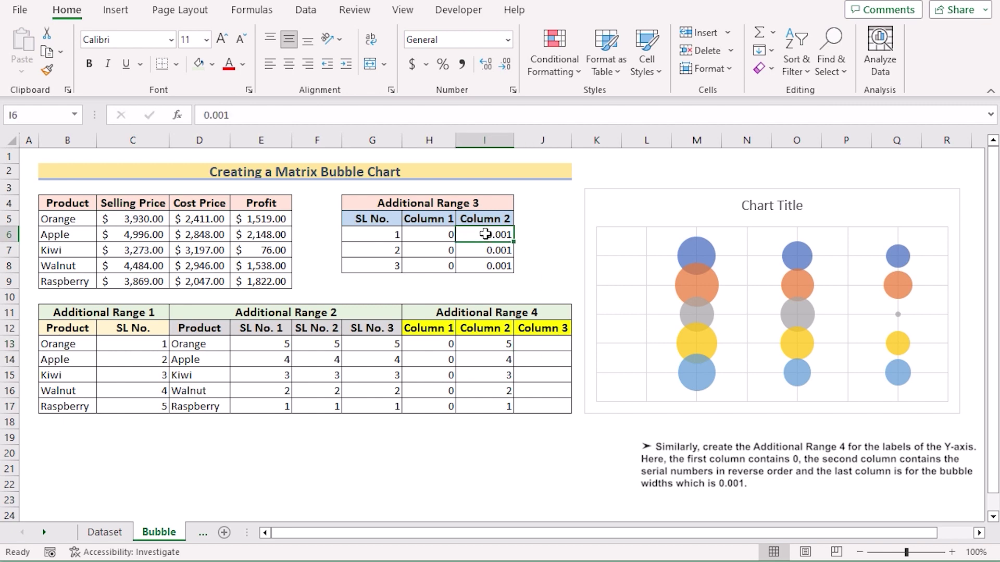
pyautogui.click(546, 342)
pyautogui.click(501, 233)
pyautogui.click(551, 346)
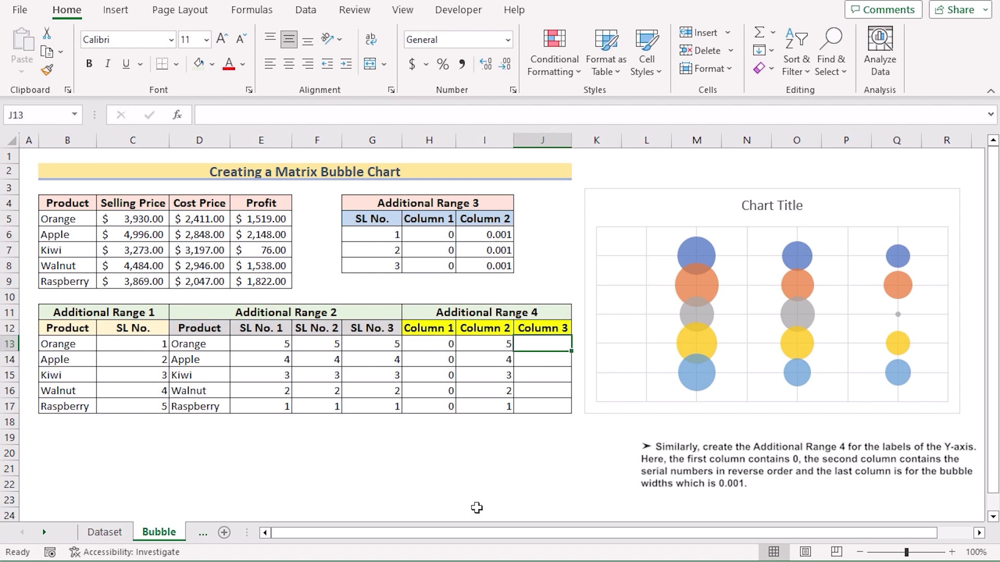
pyautogui.write('.001')
pyautogui.press('Return')
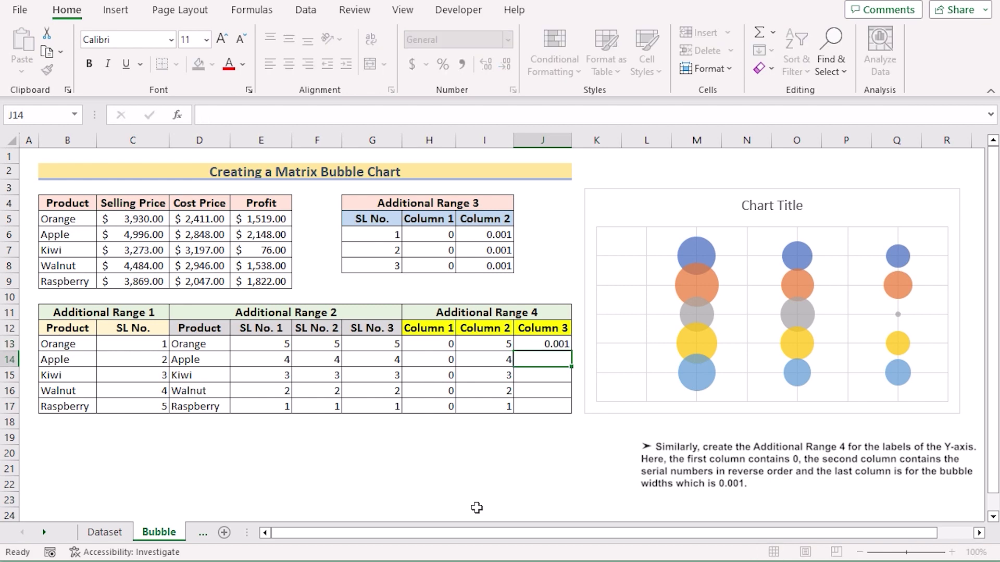
pyautogui.click(543, 343)
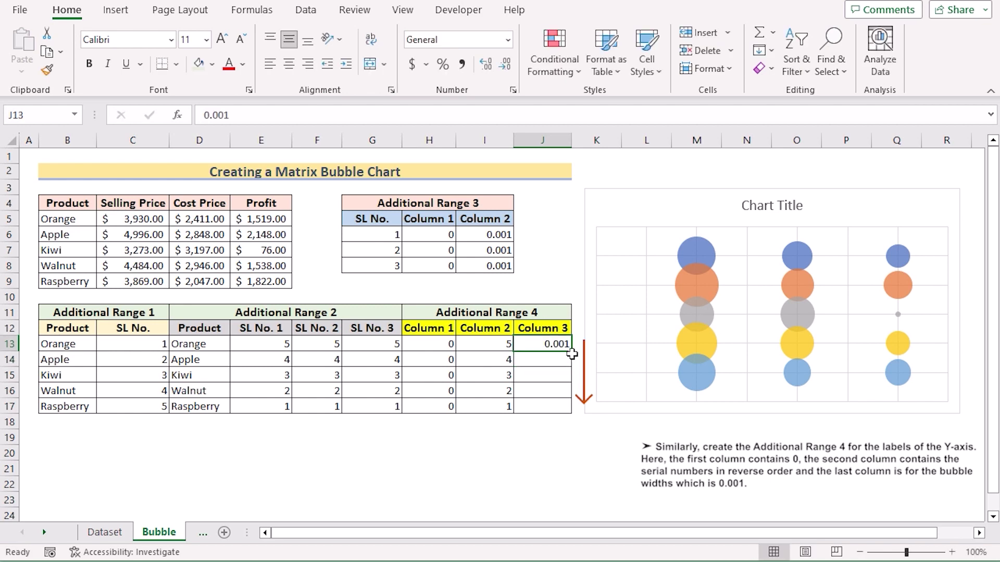
pyautogui.moveTo(573, 353); pyautogui.dragTo(572, 413)
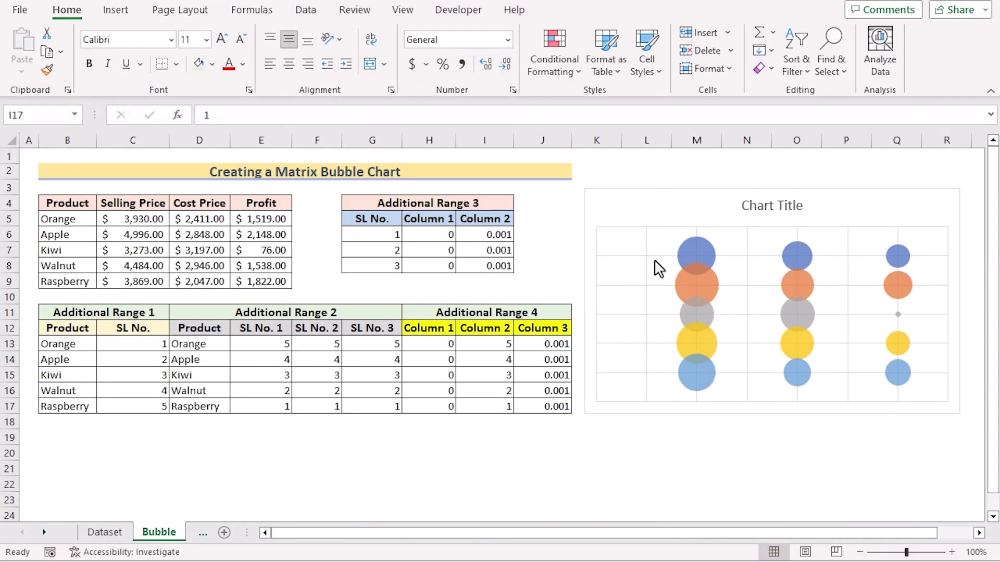
# Add a series to the bubble chart's data source with X values G6:G8, Y values H6:H8 and bubble sizes I6:I8
pyautogui.rightClick(697, 204)
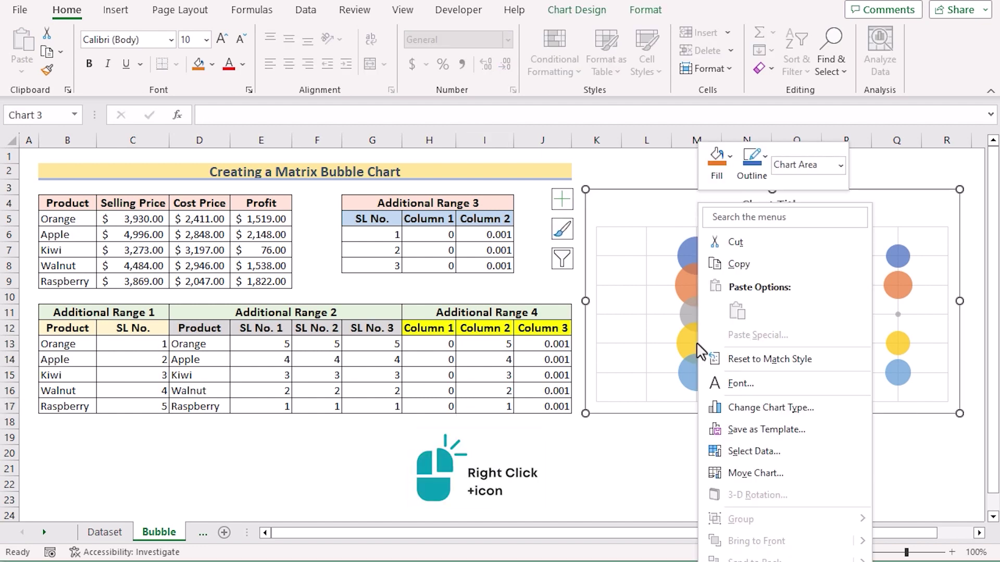
pyautogui.click(737, 451)
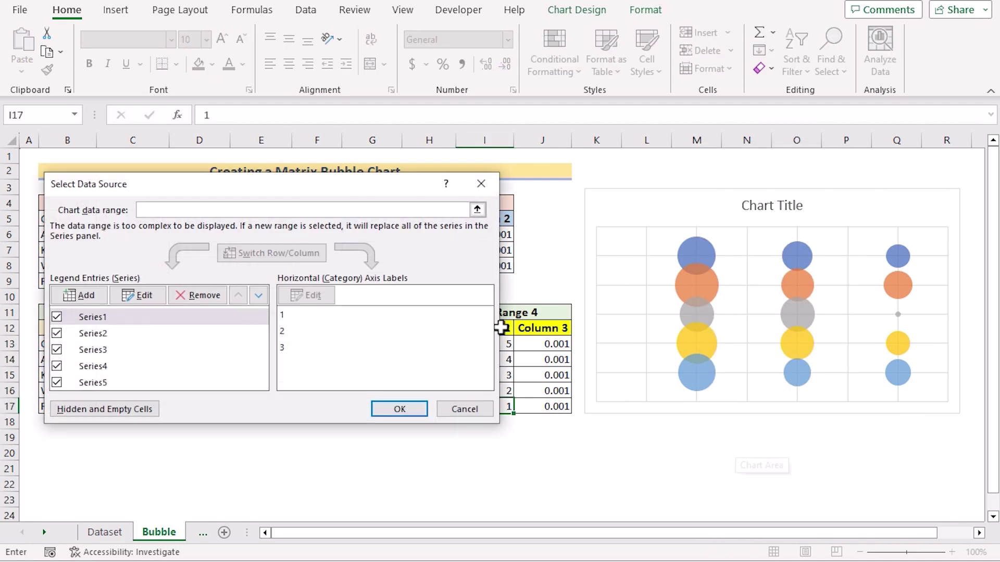
pyautogui.moveTo(275, 193); pyautogui.dragTo(791, 183)
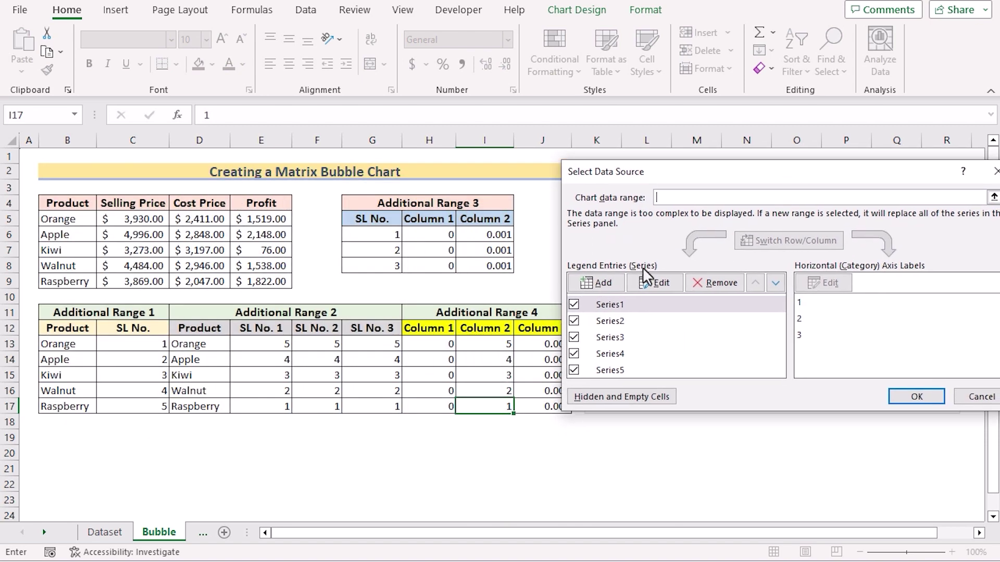
pyautogui.click(585, 283)
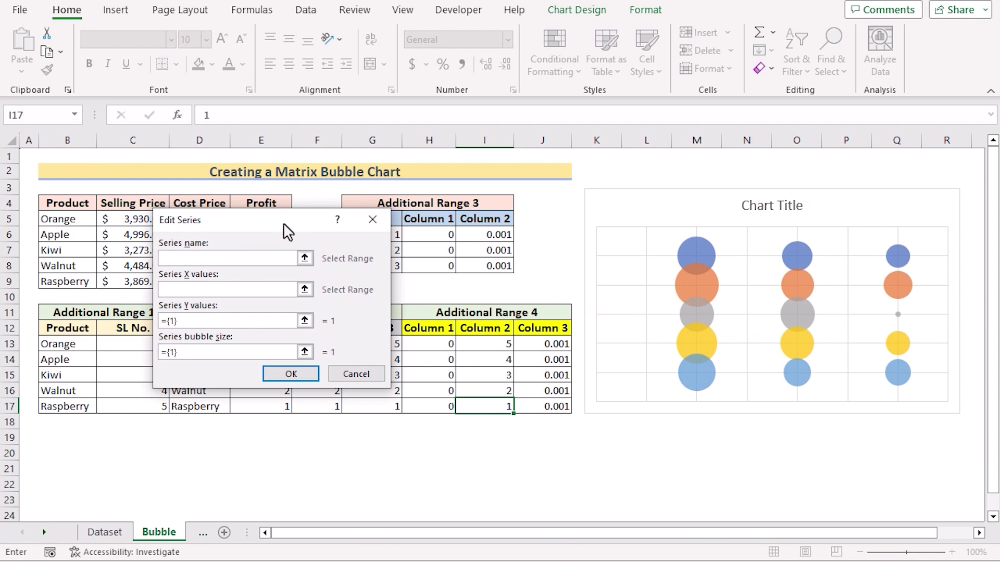
pyautogui.moveTo(266, 226); pyautogui.dragTo(175, 231)
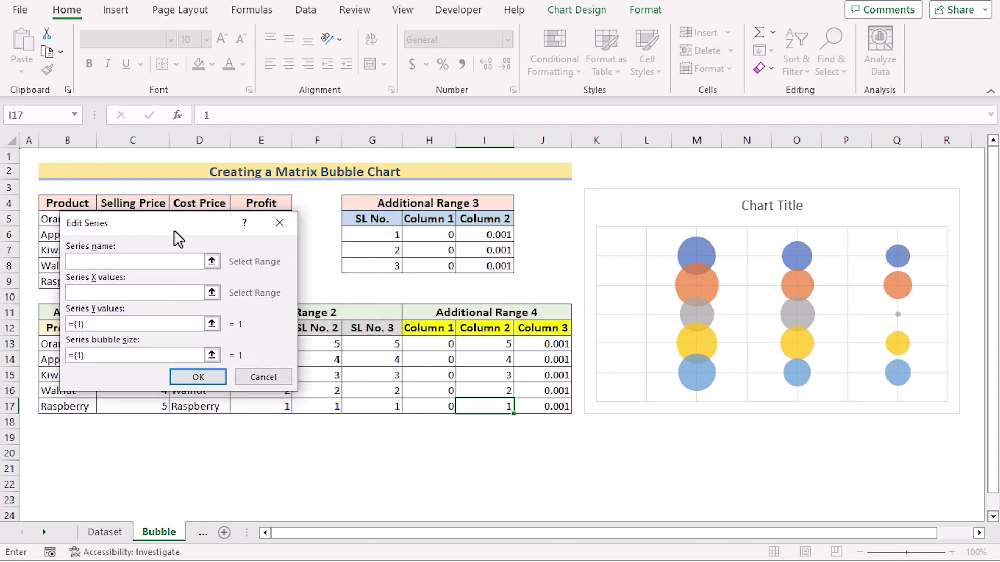
pyautogui.click(379, 233)
pyautogui.moveTo(373, 265); pyautogui.dragTo(370, 262)
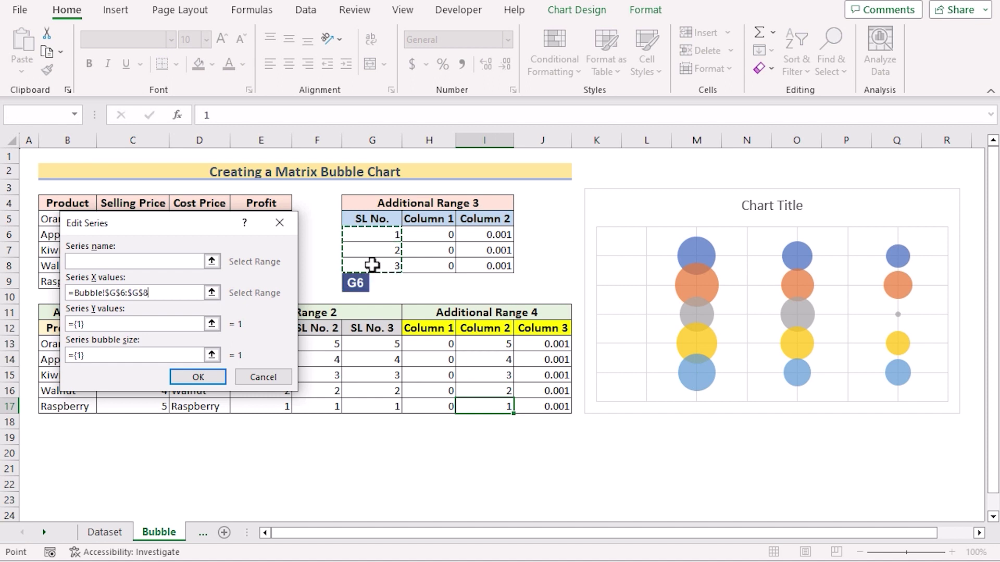
pyautogui.click(103, 324)
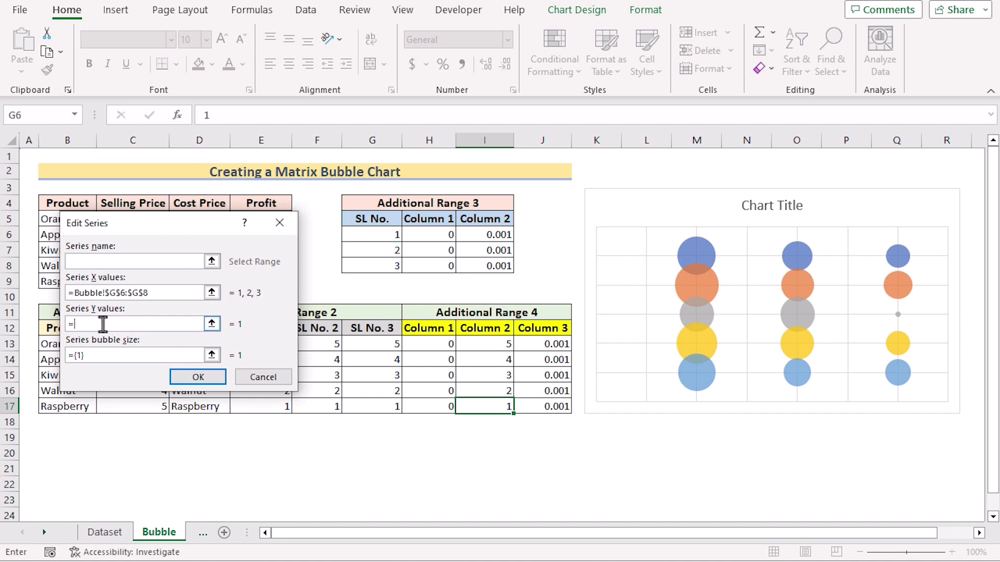
pyautogui.moveTo(426, 239); pyautogui.dragTo(435, 264)
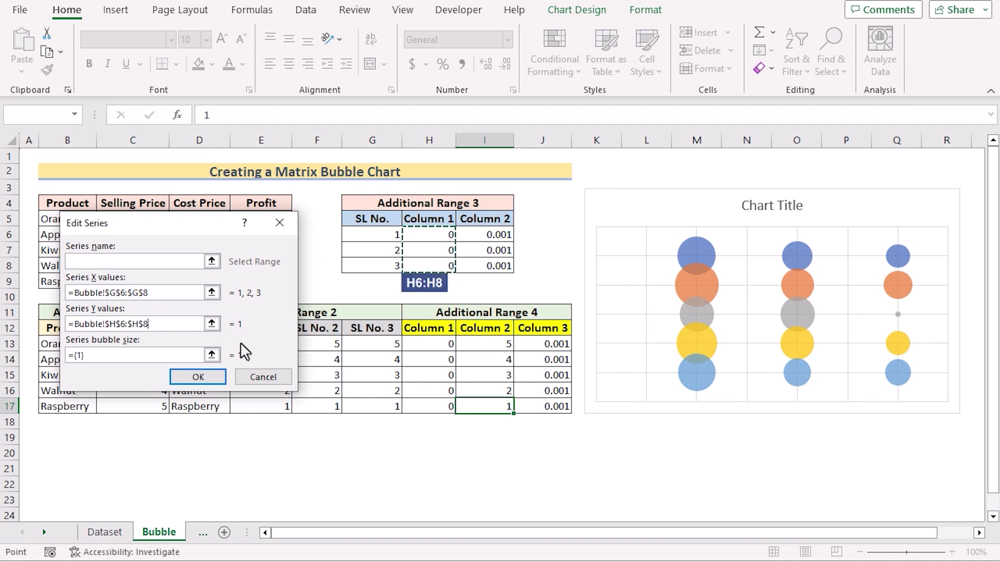
pyautogui.click(123, 356)
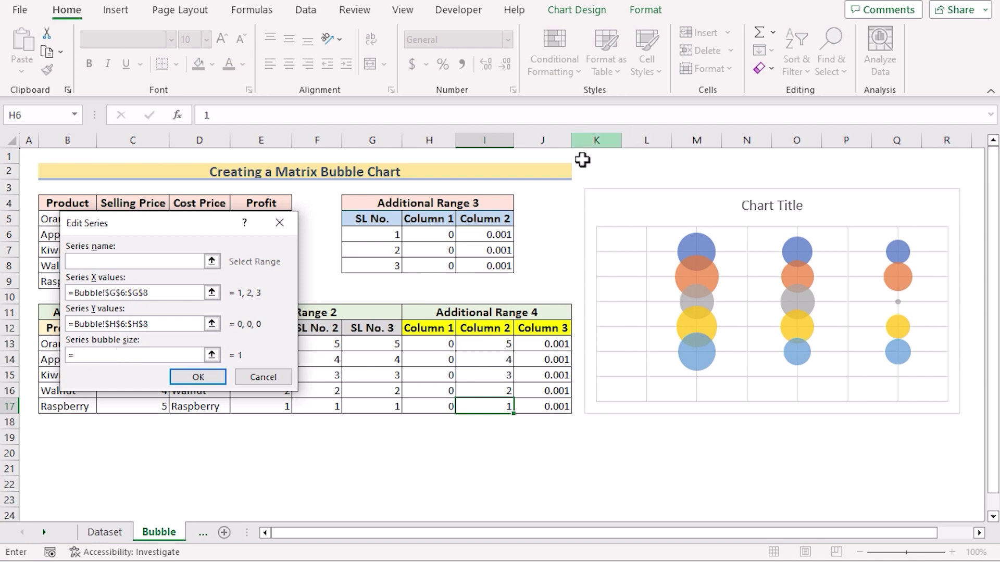
pyautogui.moveTo(487, 236); pyautogui.dragTo(481, 269)
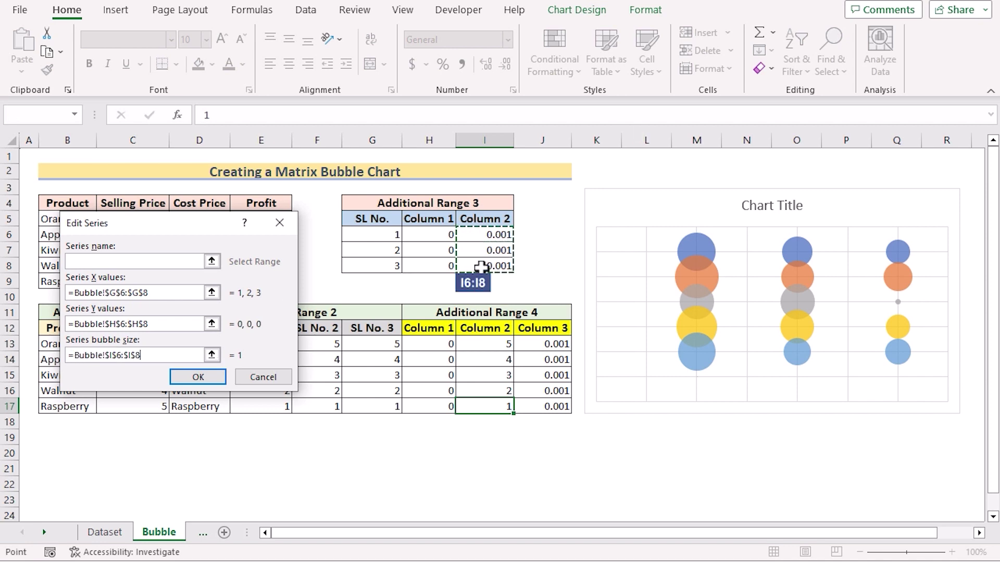
pyautogui.click(191, 379)
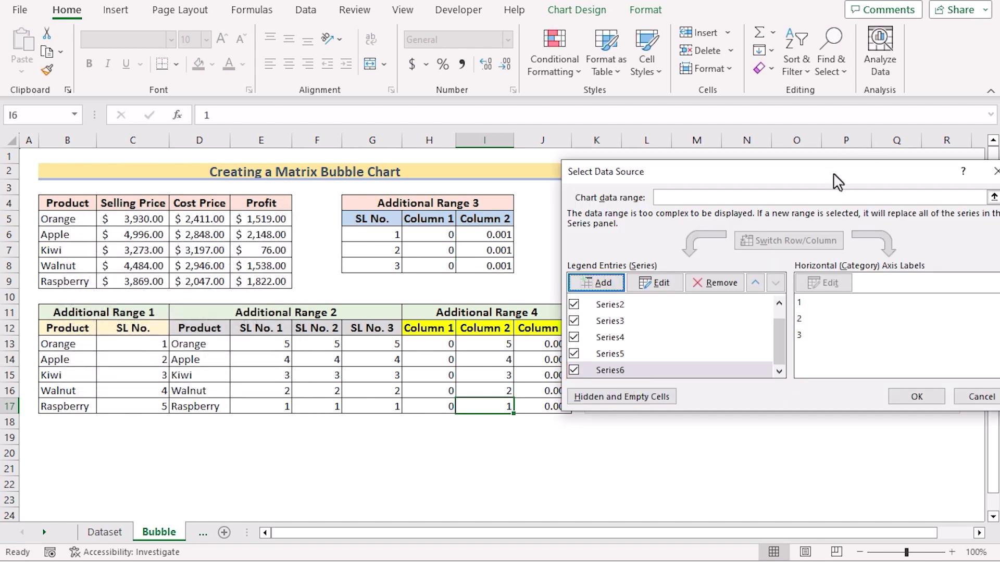
# Add another chart series with X values H13:H17, Y values I13:I17 and bubble sizes J13:J17, and apply the data source changes
pyautogui.moveTo(836, 183); pyautogui.dragTo(862, 190)
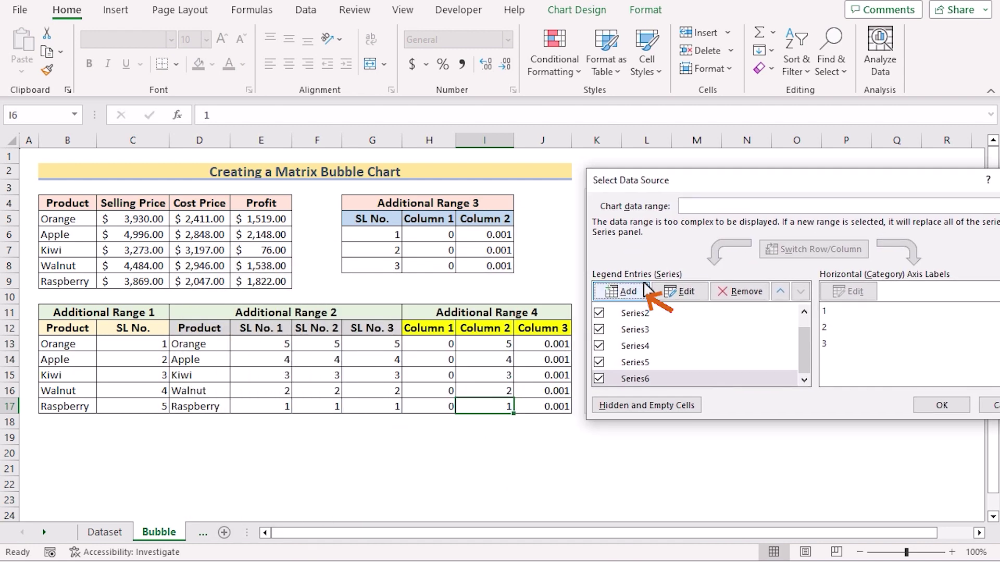
pyautogui.click(622, 291)
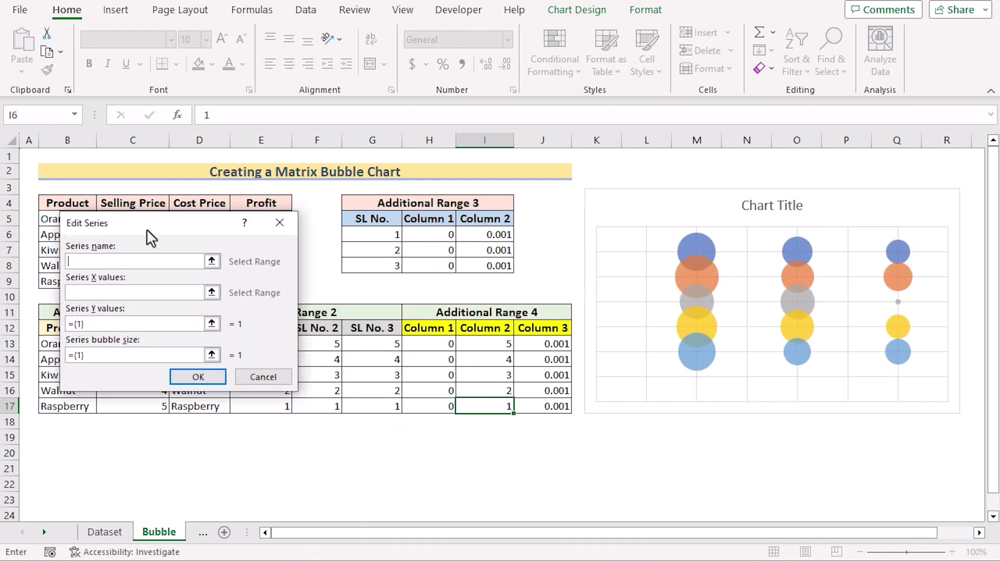
pyautogui.click(125, 292)
pyautogui.moveTo(441, 344); pyautogui.dragTo(430, 407)
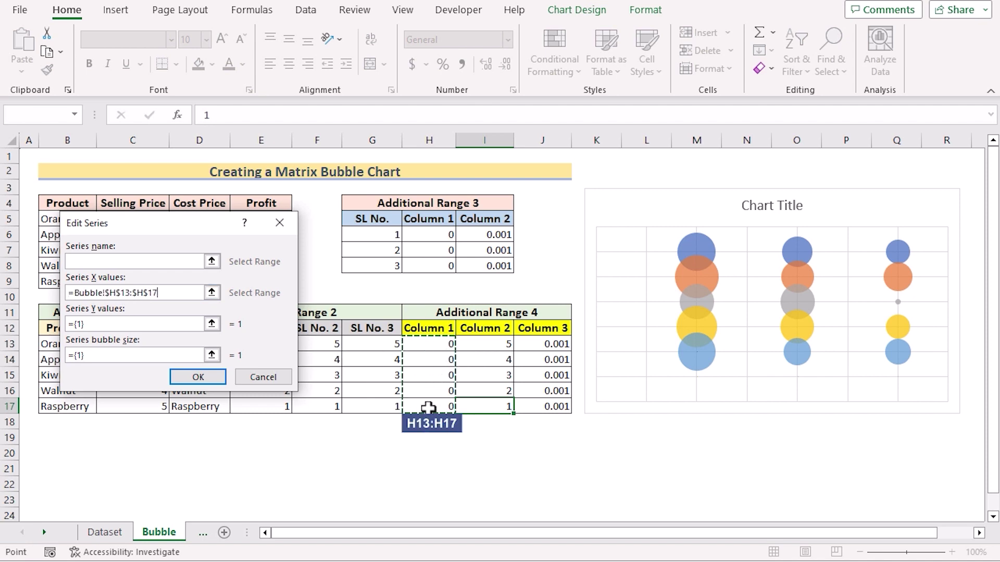
pyautogui.click(131, 324)
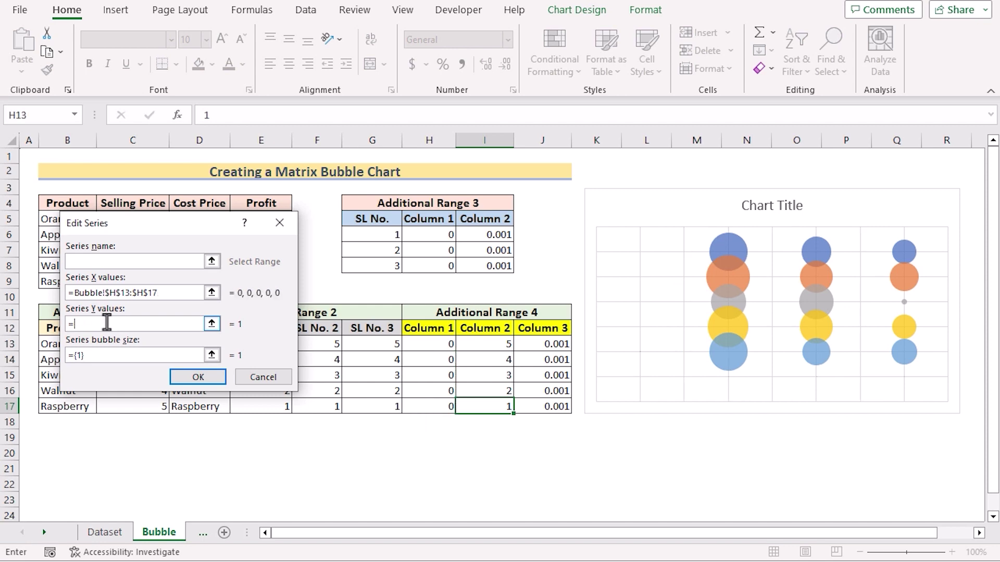
pyautogui.write('=')
pyautogui.moveTo(473, 343); pyautogui.dragTo(494, 409)
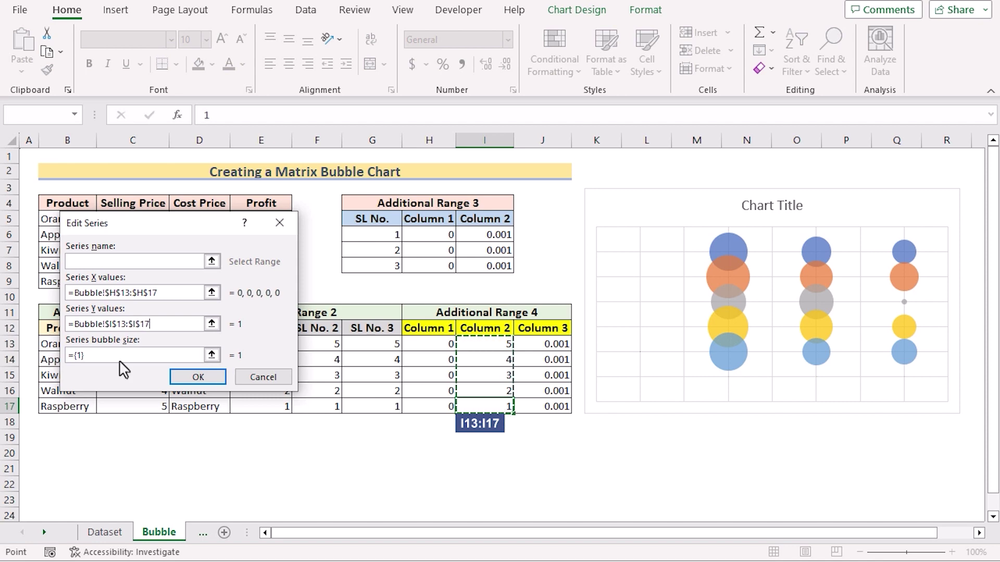
pyautogui.click(101, 357)
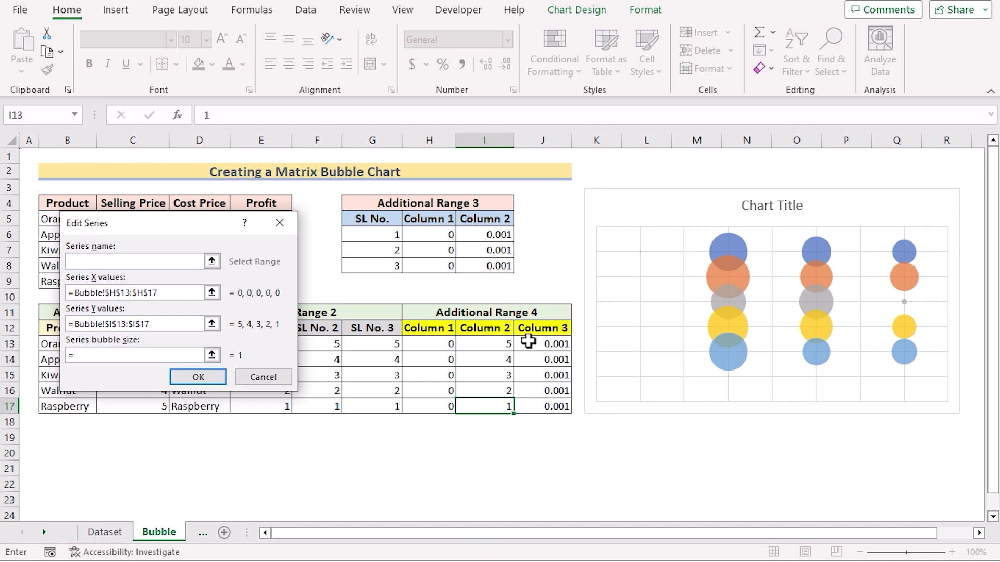
pyautogui.moveTo(526, 344); pyautogui.dragTo(548, 408)
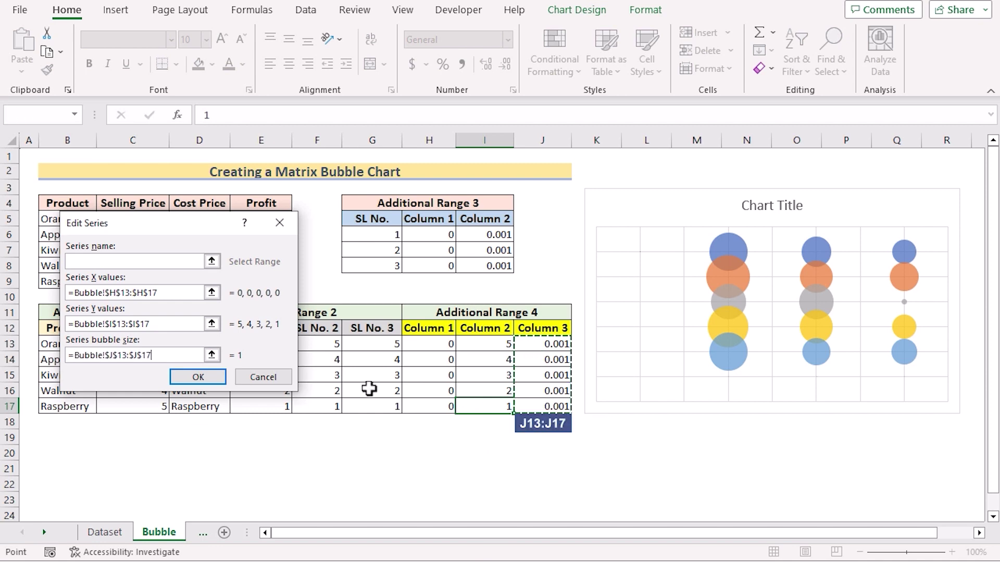
pyautogui.click(210, 375)
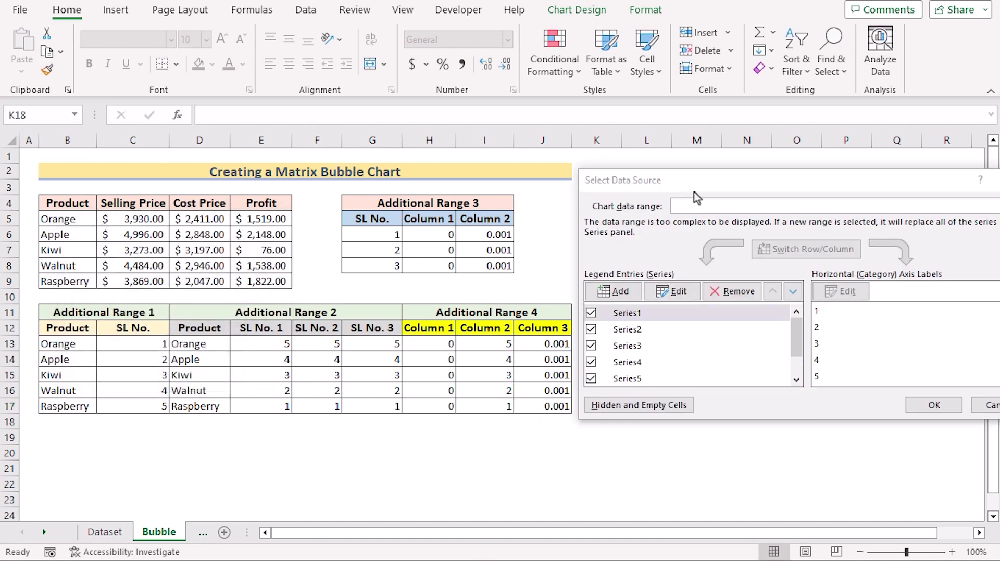
pyautogui.moveTo(694, 192); pyautogui.dragTo(193, 197)
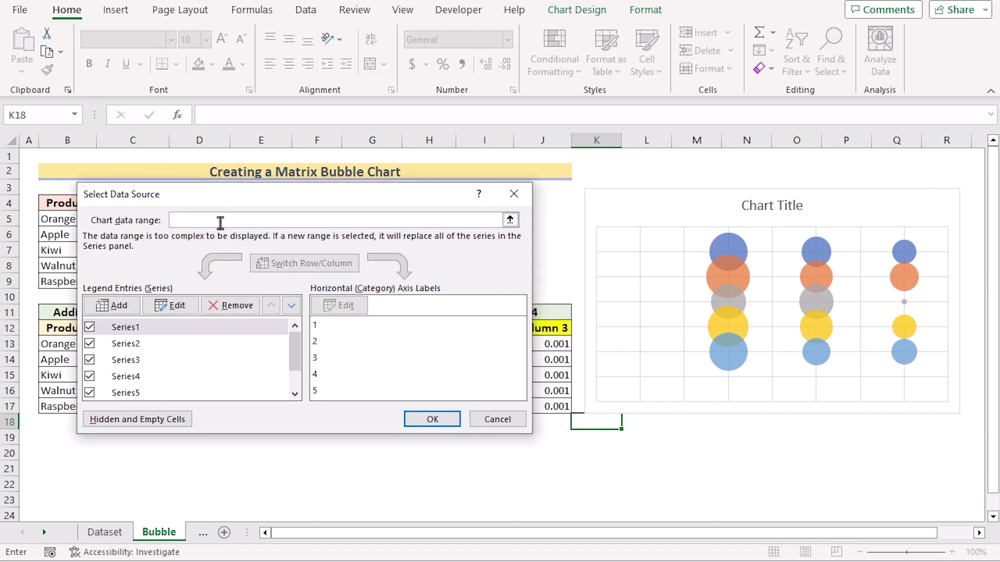
pyautogui.click(432, 420)
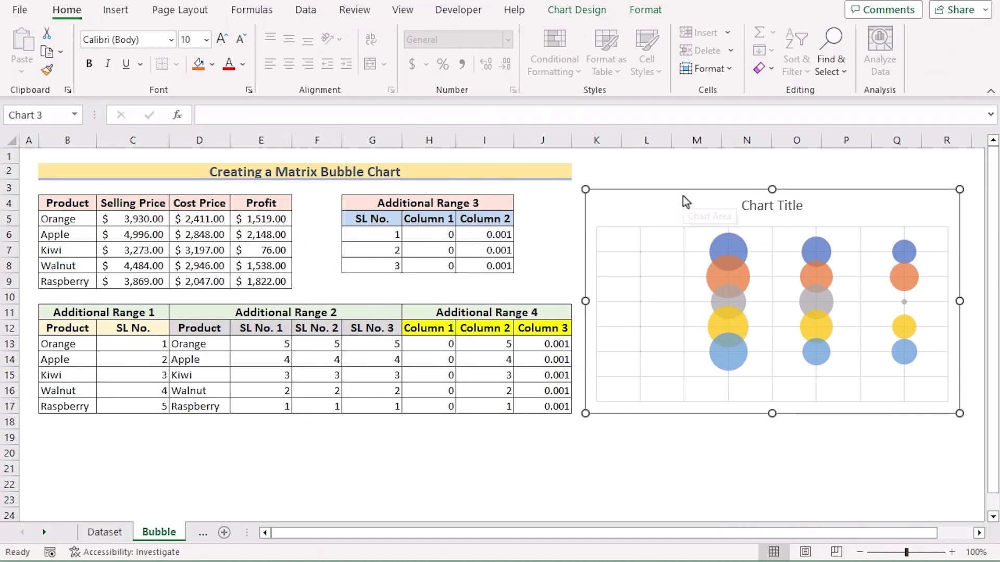
pyautogui.click(683, 196)
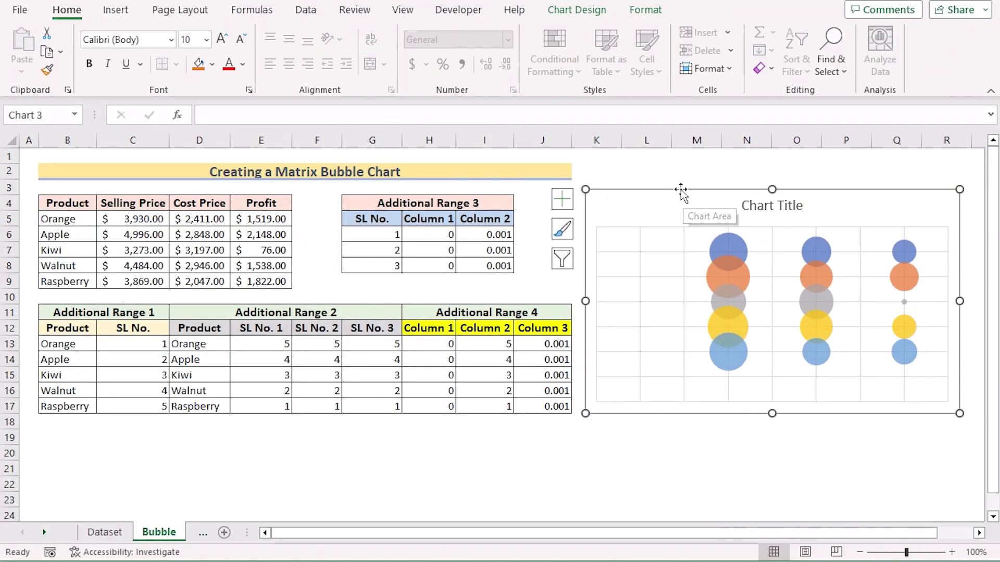
# Turn on data labels for the bubble chart and move the chart up beside the worksheet title row
pyautogui.click(569, 208)
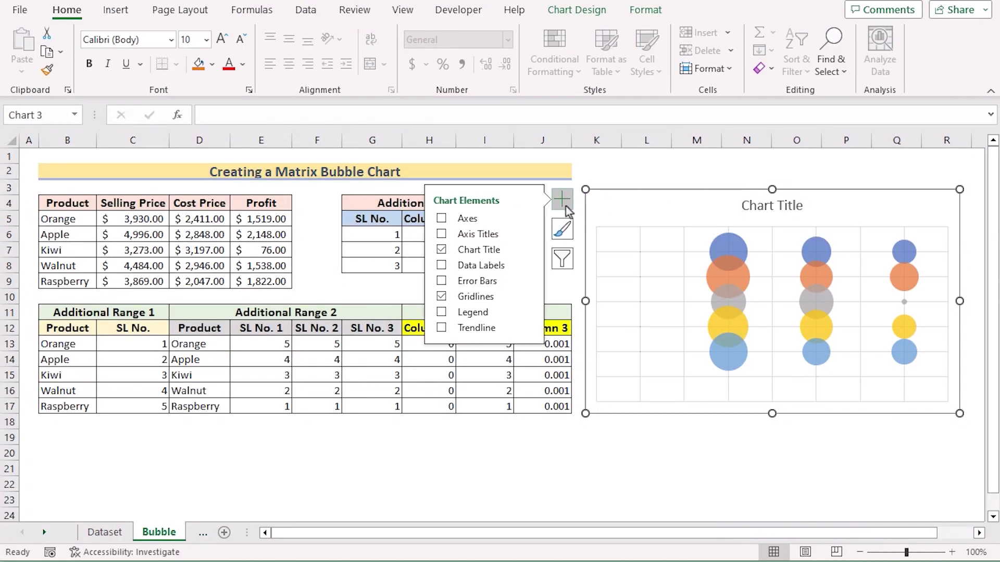
pyautogui.click(442, 266)
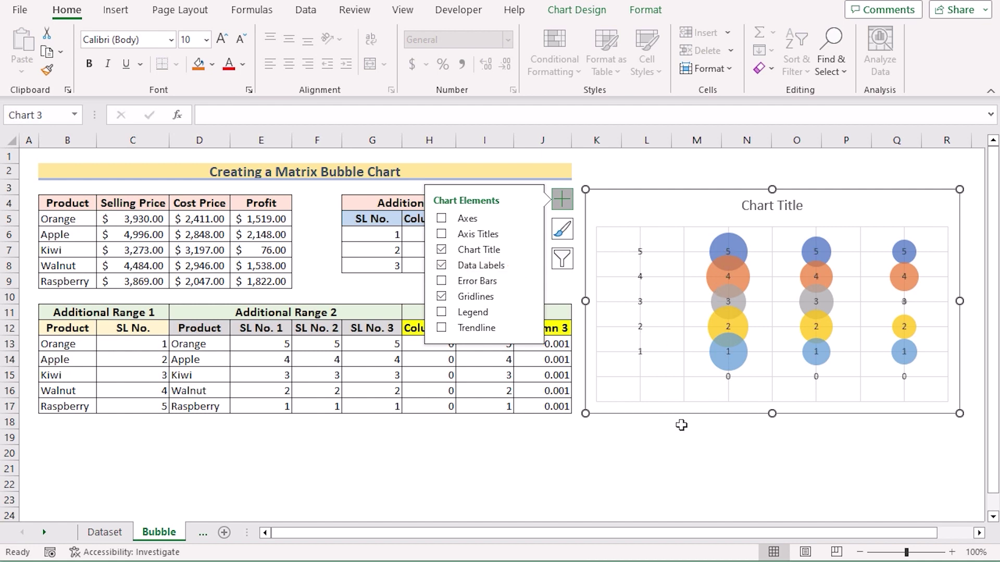
pyautogui.press('Escape')
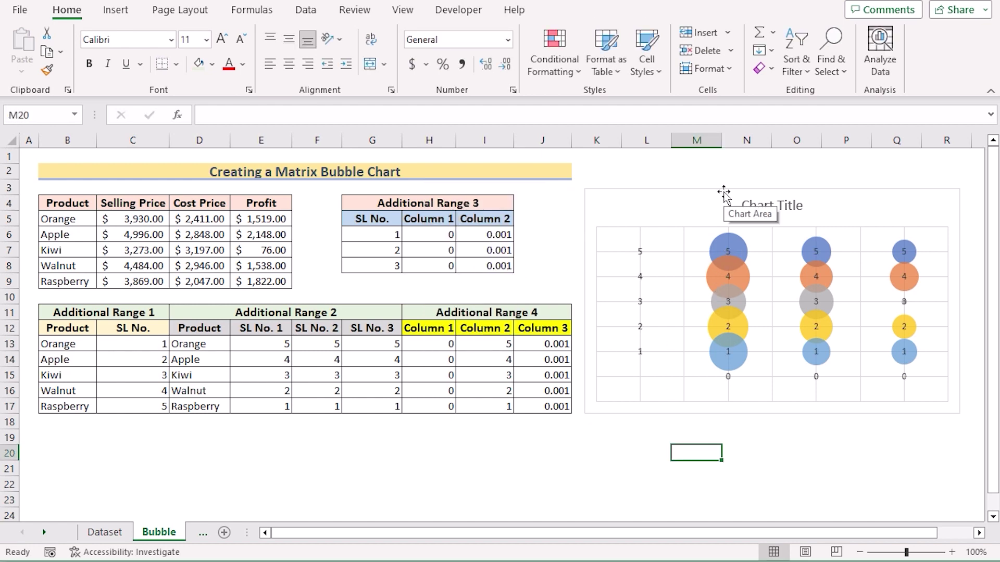
pyautogui.click(726, 190)
pyautogui.moveTo(724, 189); pyautogui.dragTo(716, 162)
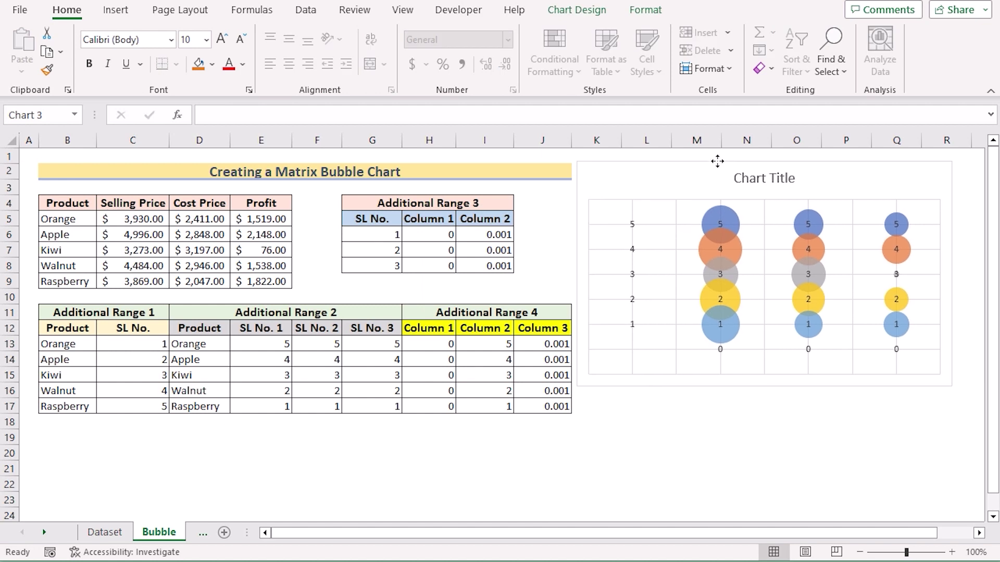
# Label the zero-value bottom series with the headers in C4:E4 instead of Y values, with label position Below
pyautogui.rightClick(720, 352)
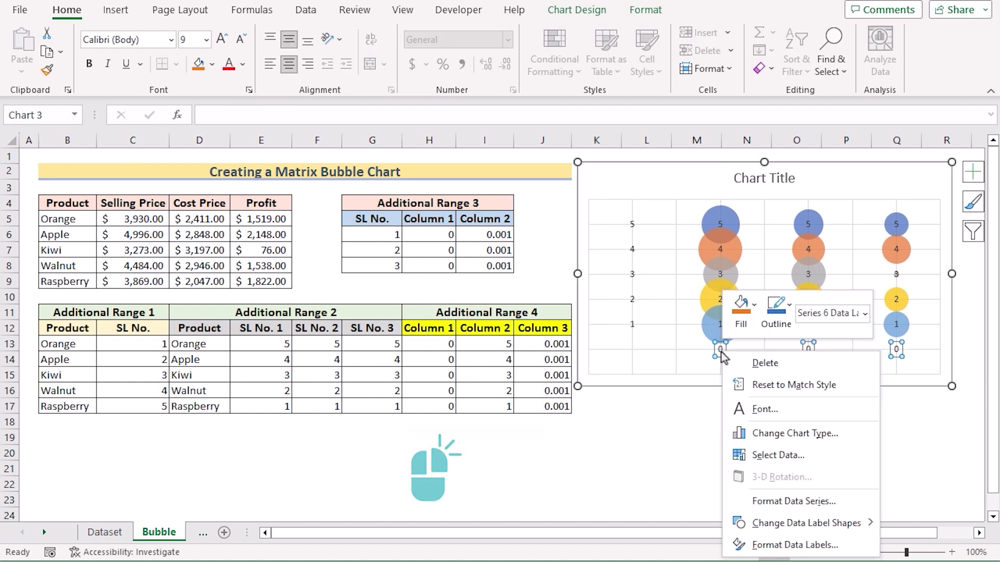
pyautogui.click(774, 545)
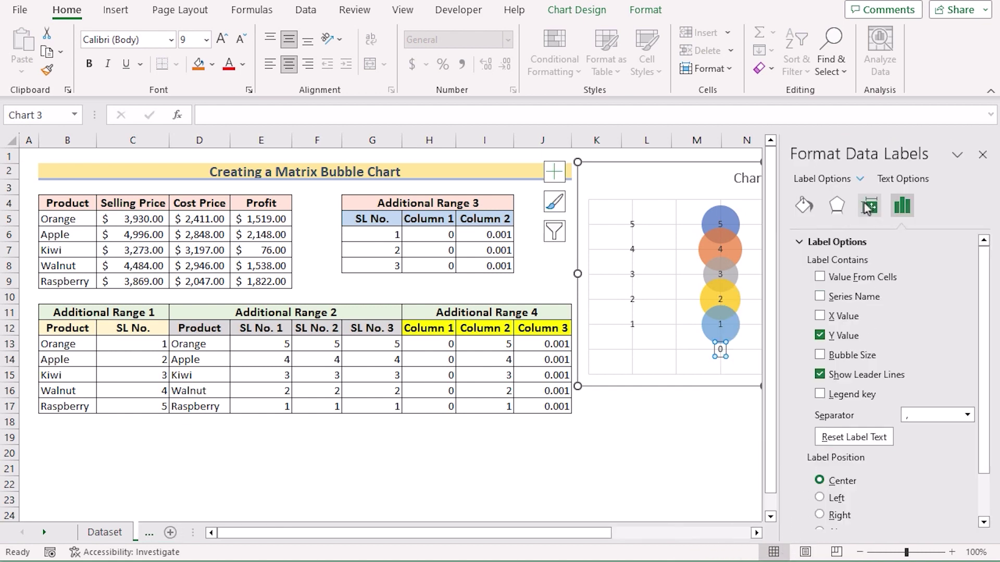
pyautogui.click(820, 277)
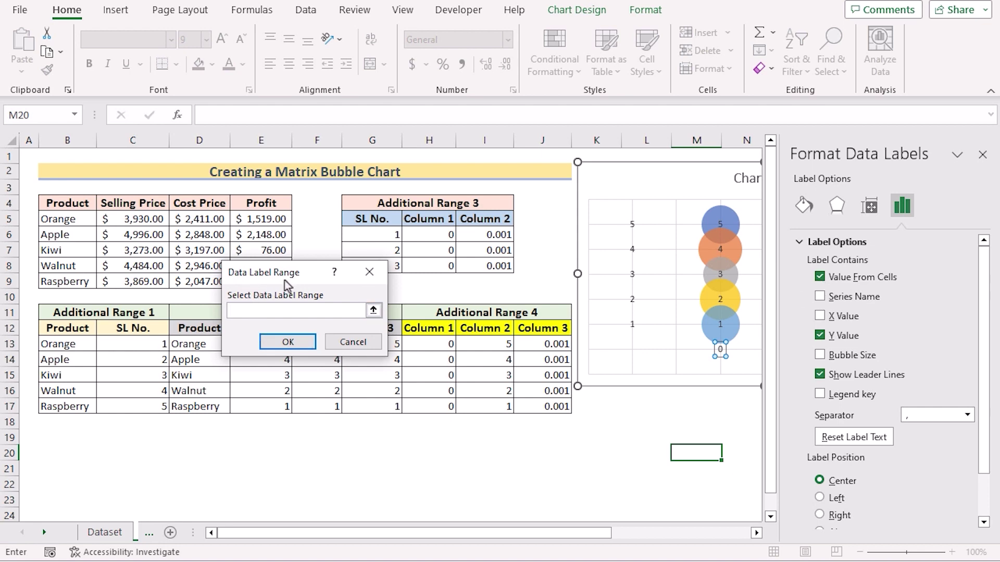
pyautogui.moveTo(121, 203); pyautogui.dragTo(268, 204)
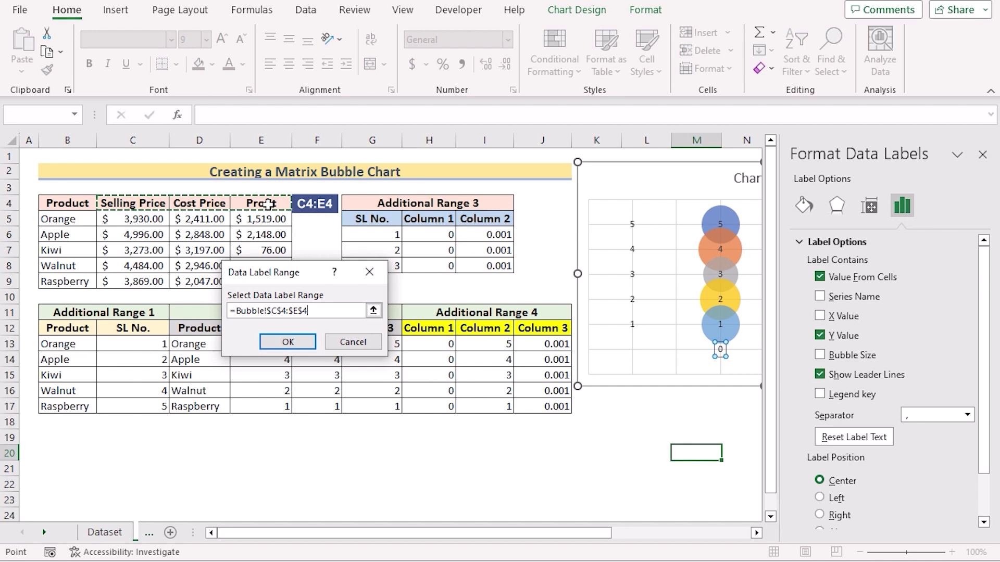
pyautogui.click(298, 344)
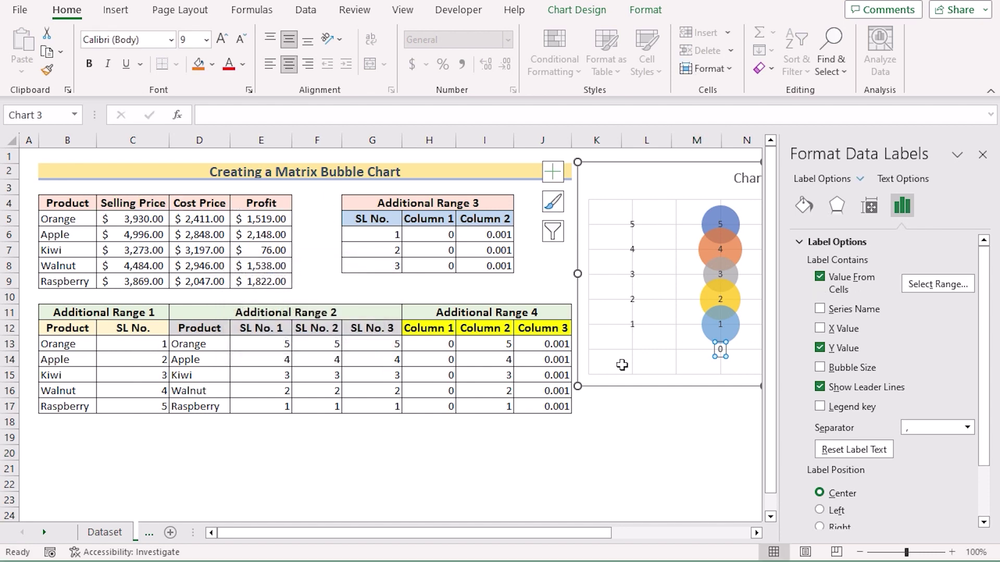
pyautogui.click(820, 348)
pyautogui.moveTo(984, 358); pyautogui.dragTo(990, 410)
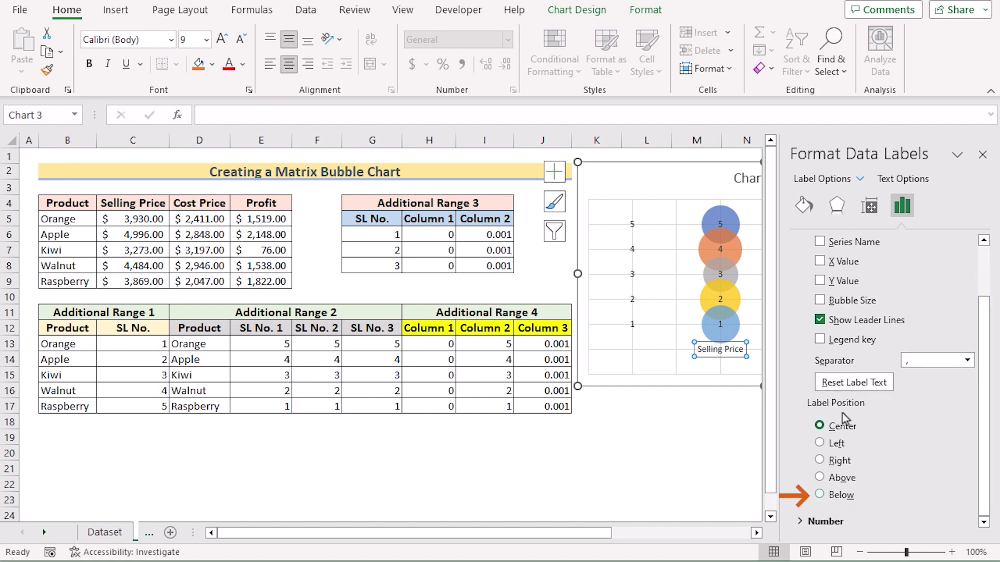
pyautogui.click(821, 494)
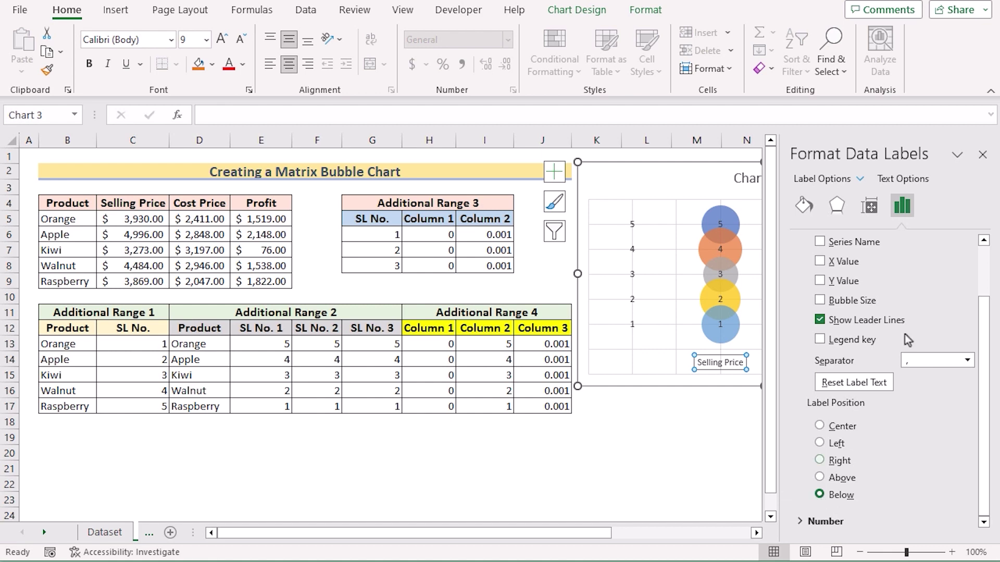
pyautogui.click(983, 155)
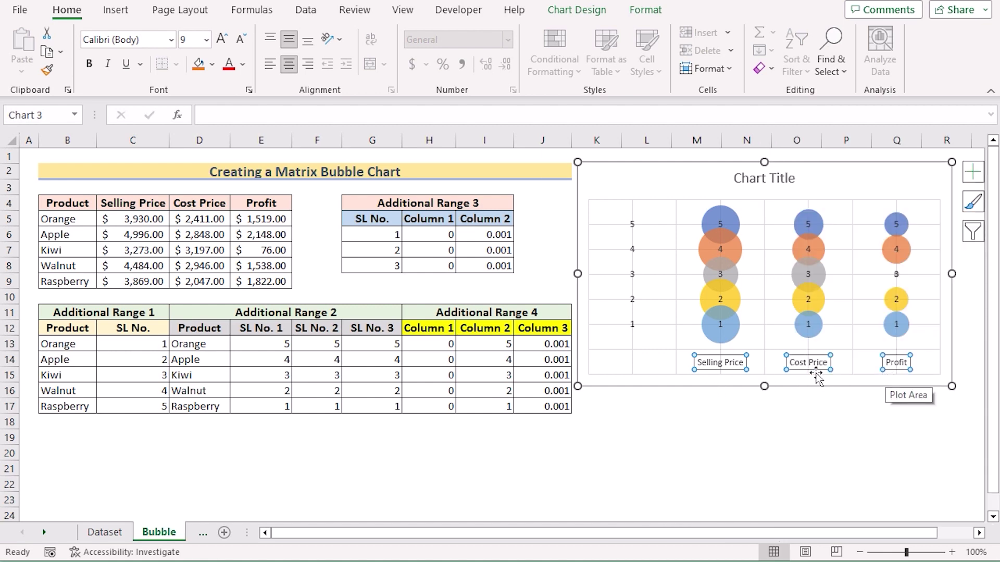
pyautogui.click(696, 437)
# Label the leftmost bubble series with the product names in B5:B9 instead of Y values, with label position Left
pyautogui.click(632, 268)
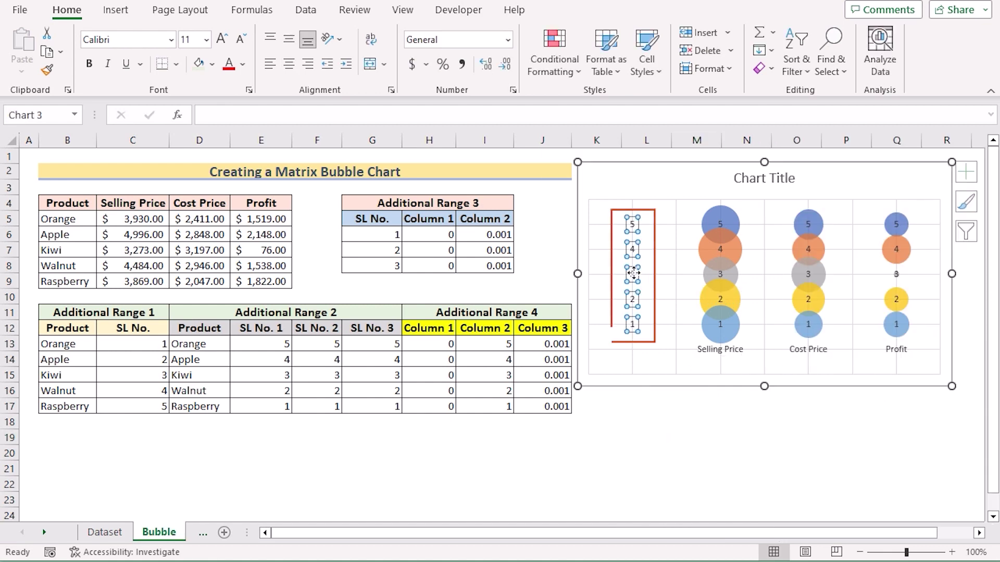
pyautogui.rightClick(634, 330)
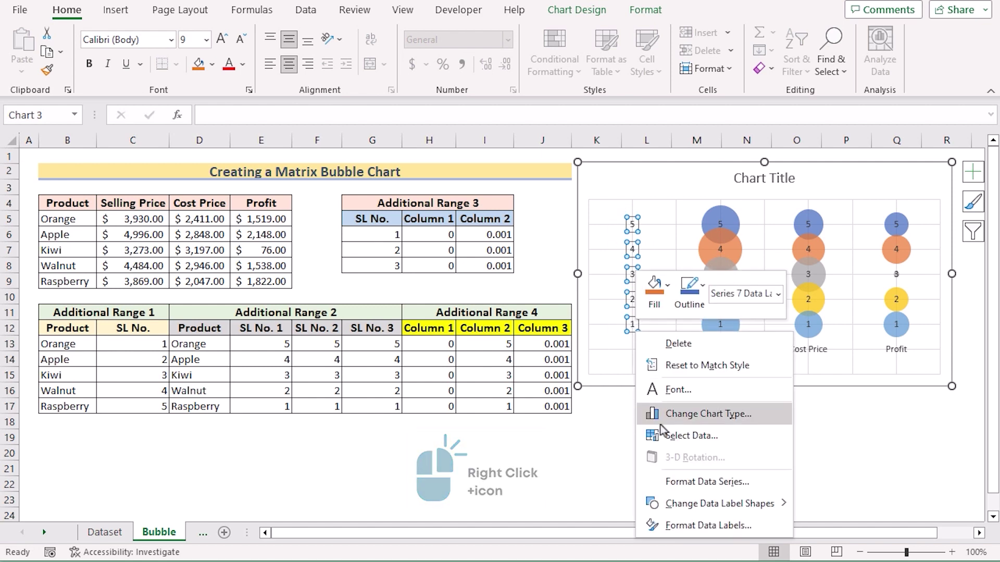
pyautogui.click(698, 528)
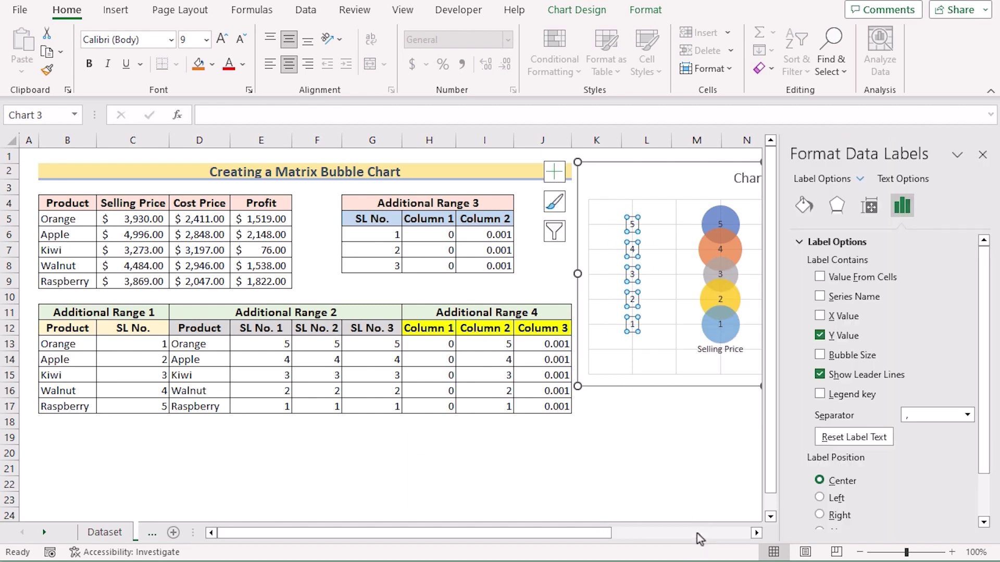
pyautogui.click(826, 280)
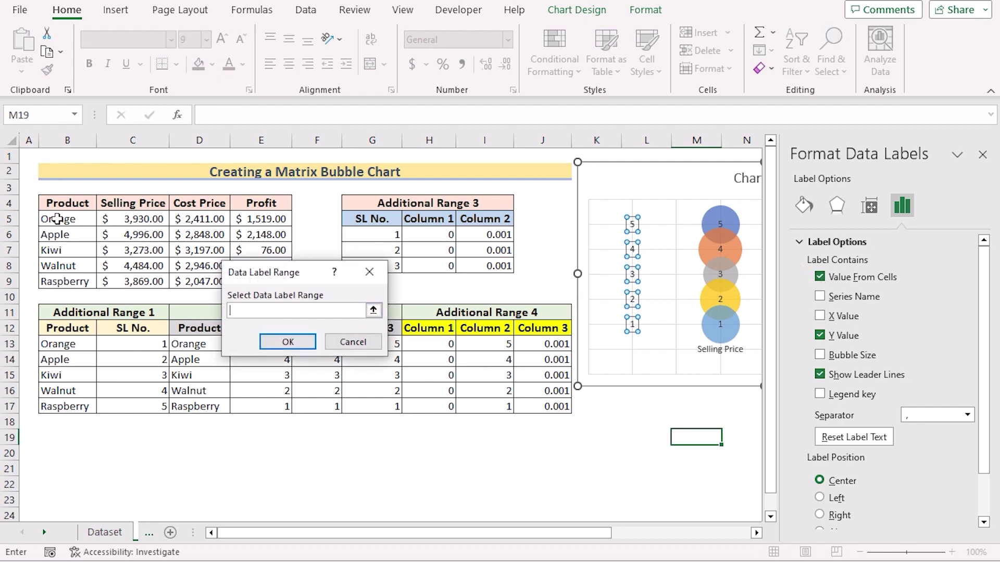
pyautogui.moveTo(56, 219); pyautogui.dragTo(57, 282)
pyautogui.click(288, 342)
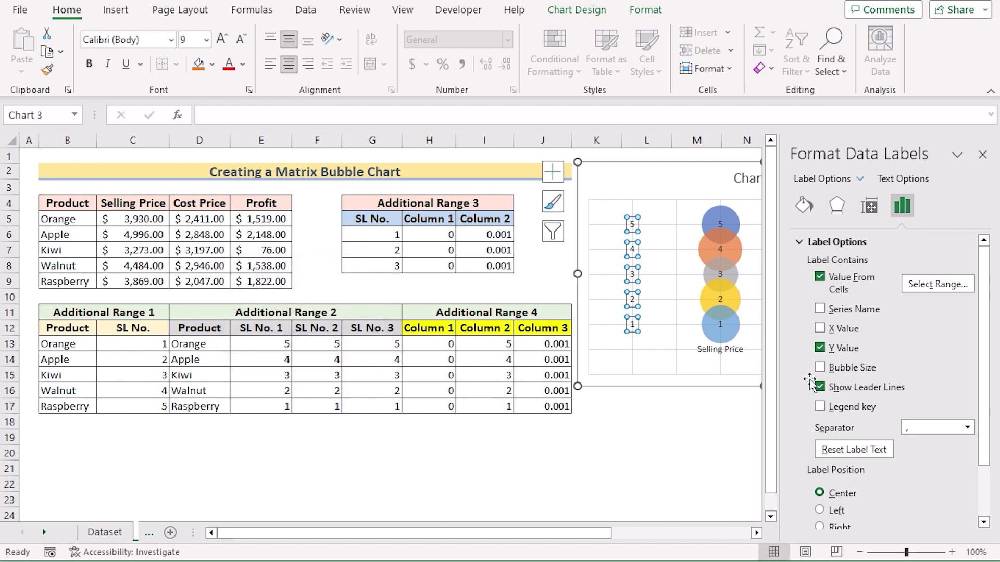
pyautogui.click(821, 348)
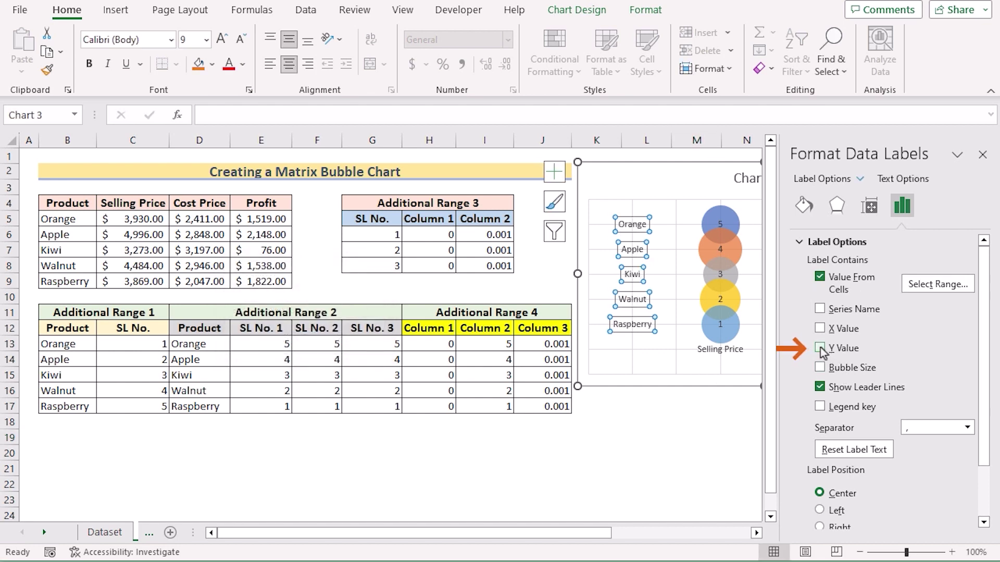
pyautogui.moveTo(983, 380); pyautogui.dragTo(992, 435)
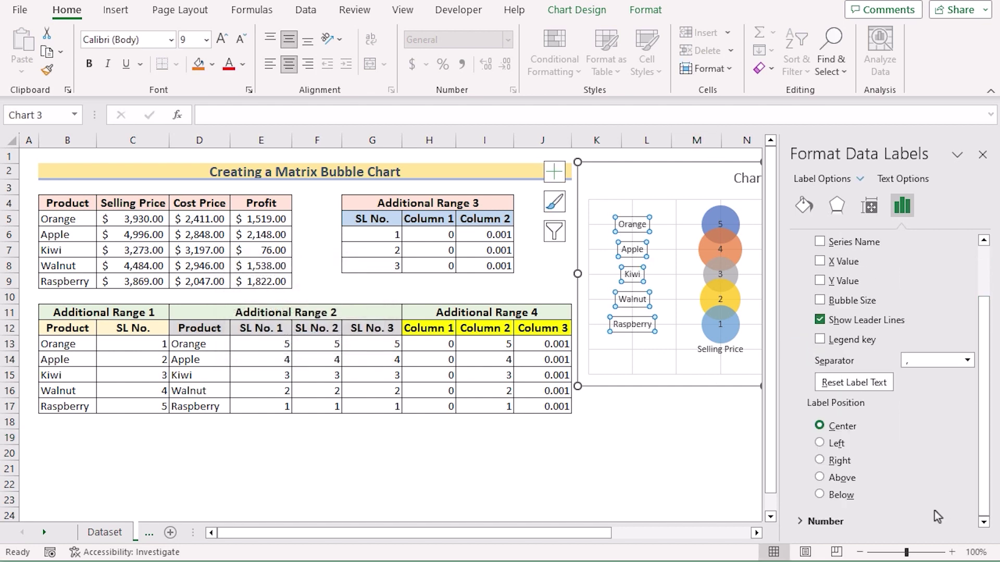
pyautogui.click(820, 443)
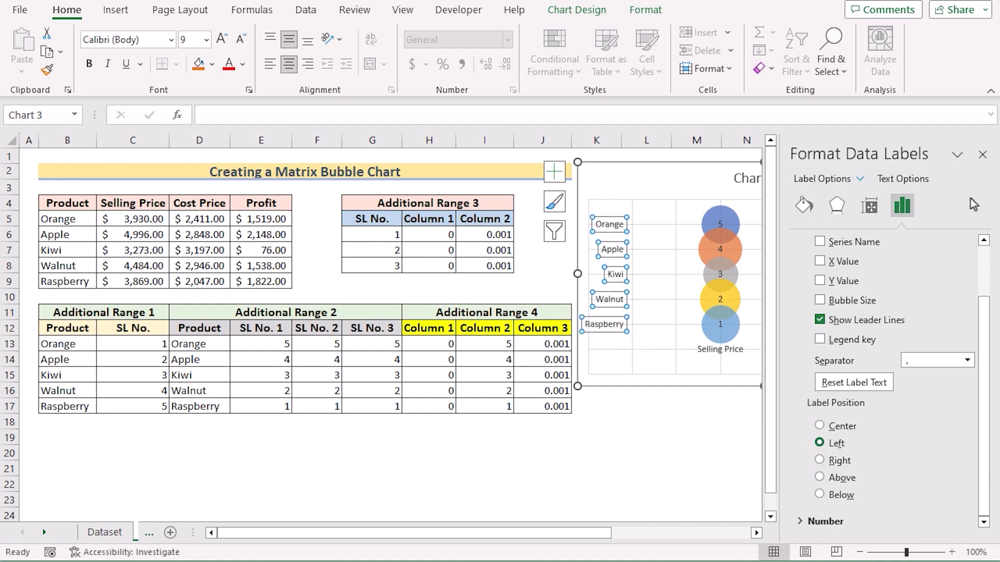
pyautogui.click(982, 155)
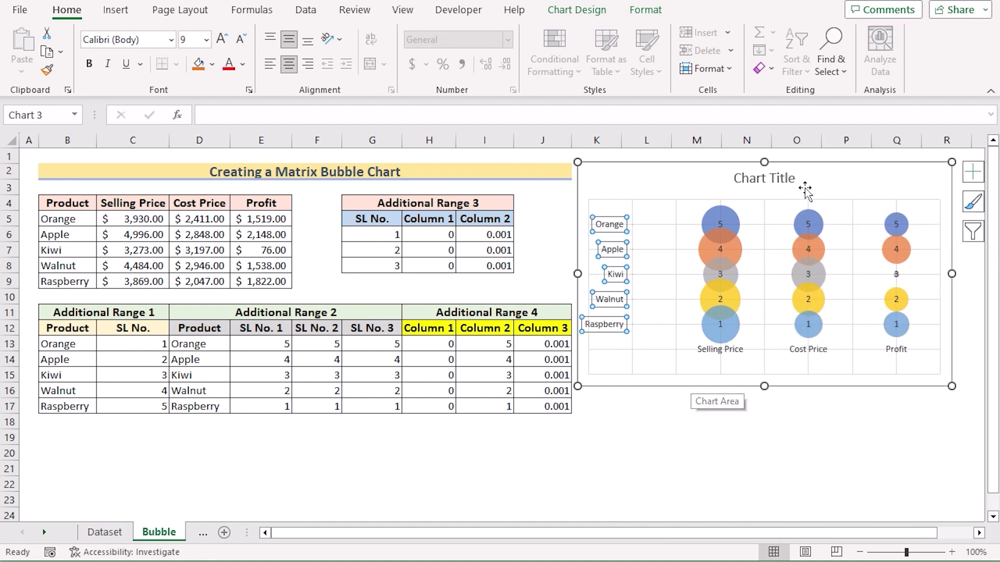
# Delete the bubble chart's title
pyautogui.click(780, 182)
pyautogui.press('Delete')
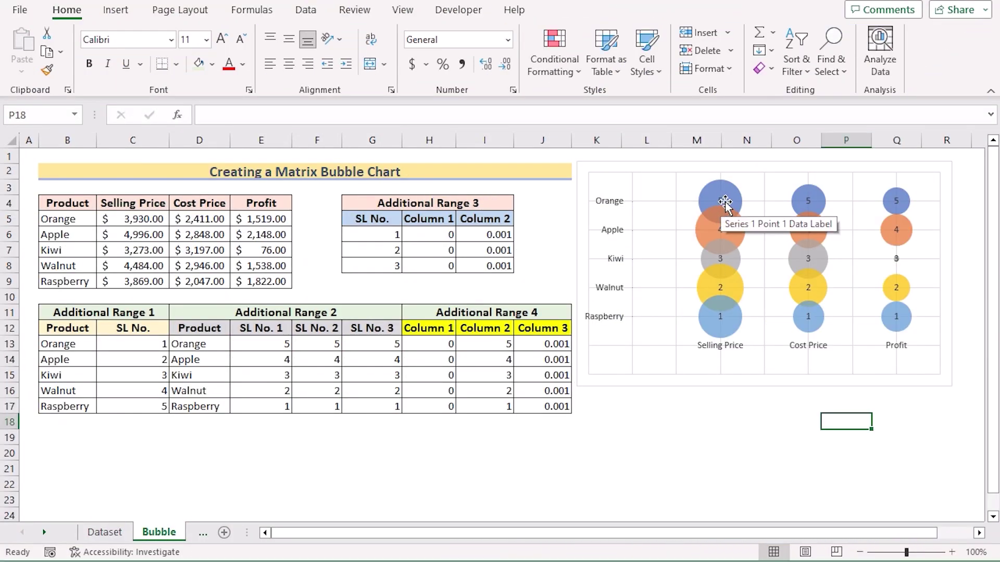
# Label the Orange bubbles with the amounts in C5:E5 instead of Y values
pyautogui.click(724, 202)
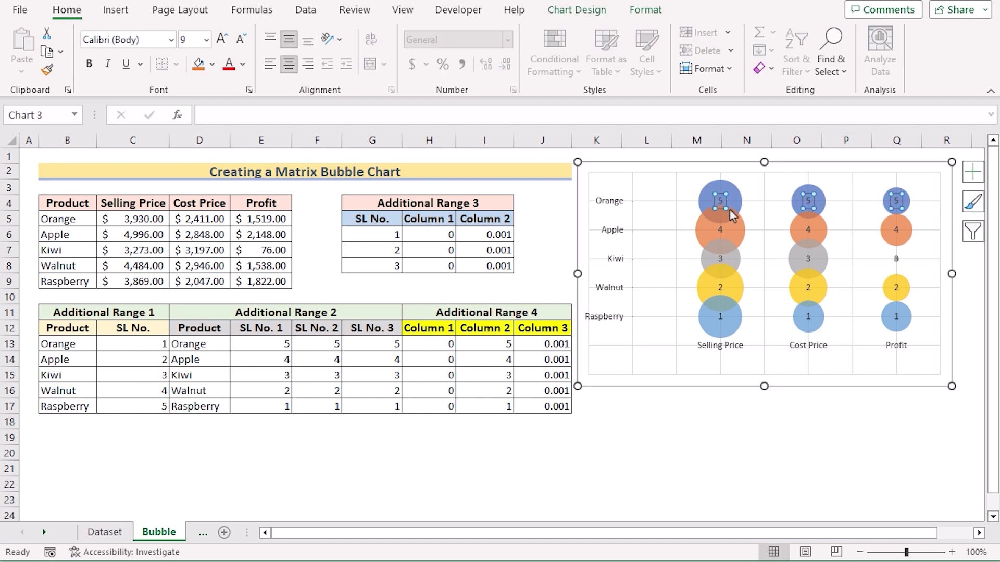
pyautogui.rightClick(718, 205)
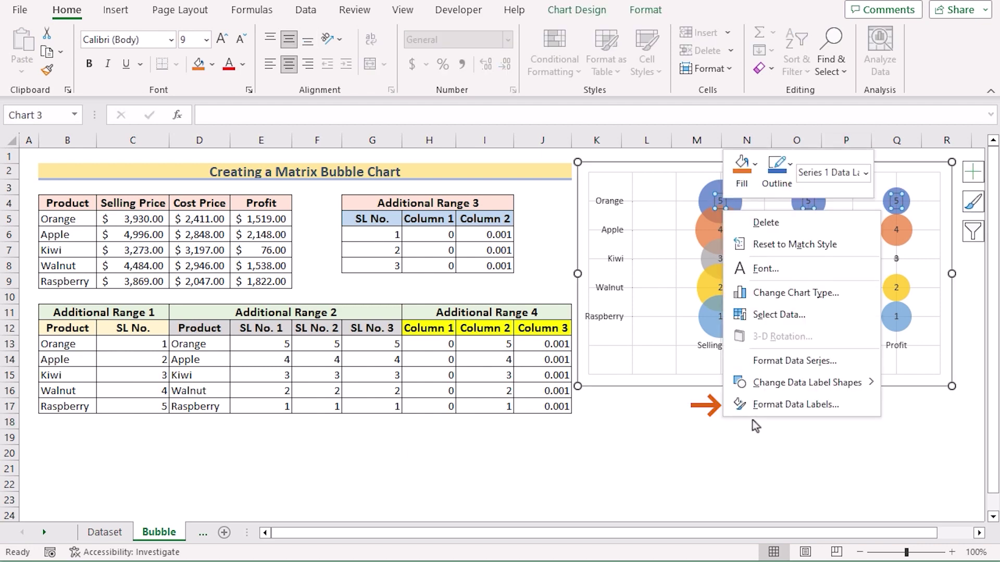
pyautogui.click(763, 407)
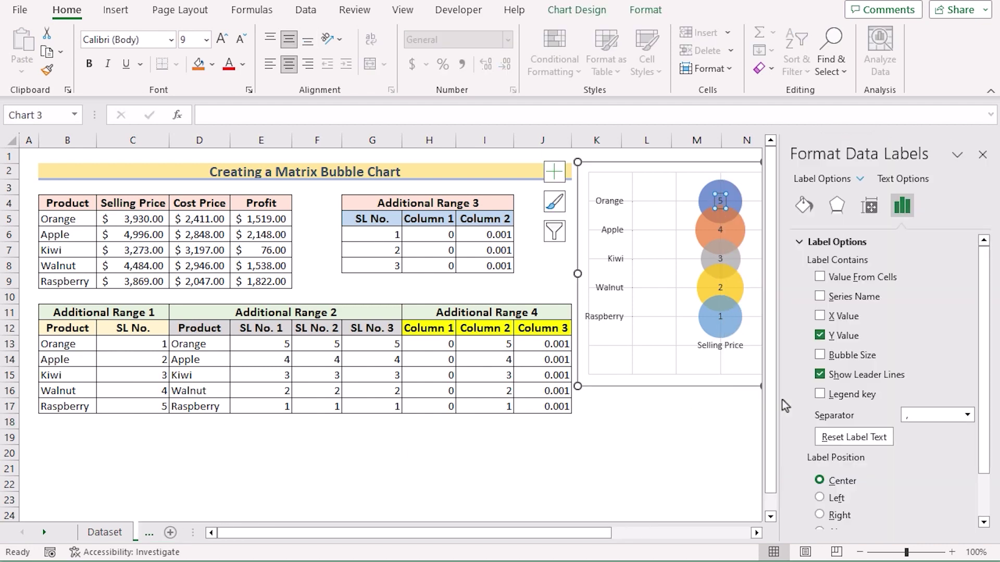
pyautogui.click(819, 278)
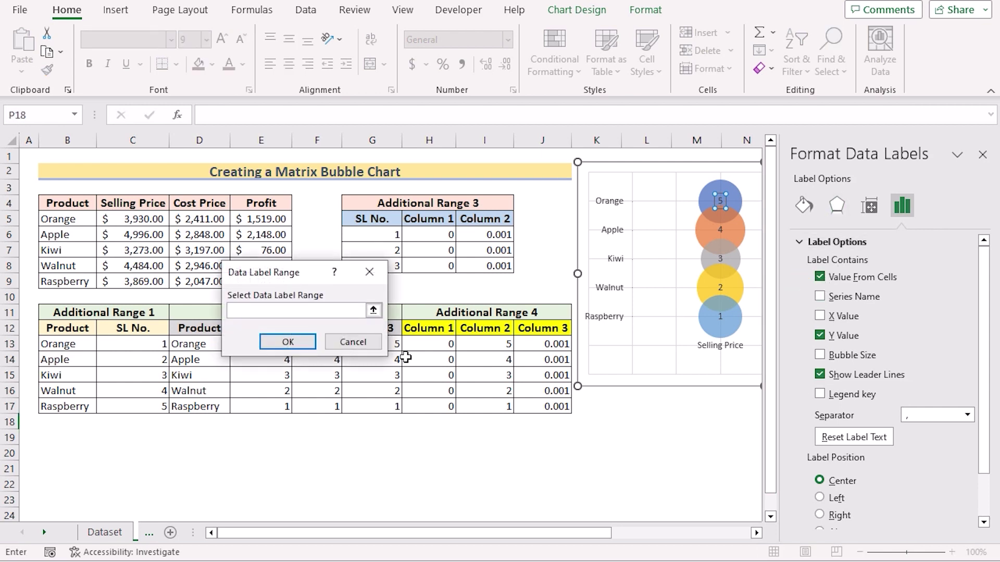
pyautogui.moveTo(290, 271); pyautogui.dragTo(276, 284)
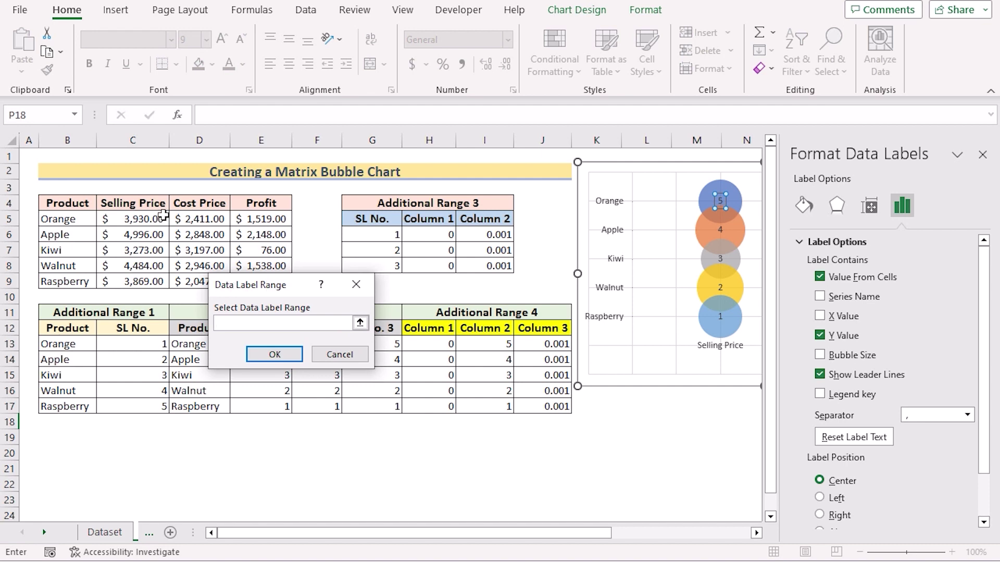
pyautogui.moveTo(125, 220); pyautogui.dragTo(261, 221)
pyautogui.click(276, 354)
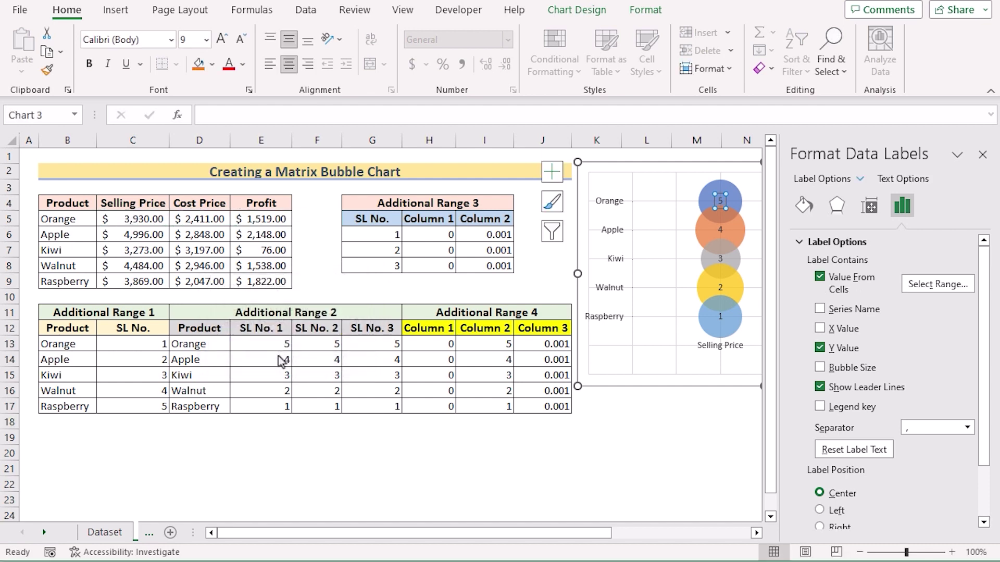
pyautogui.click(820, 348)
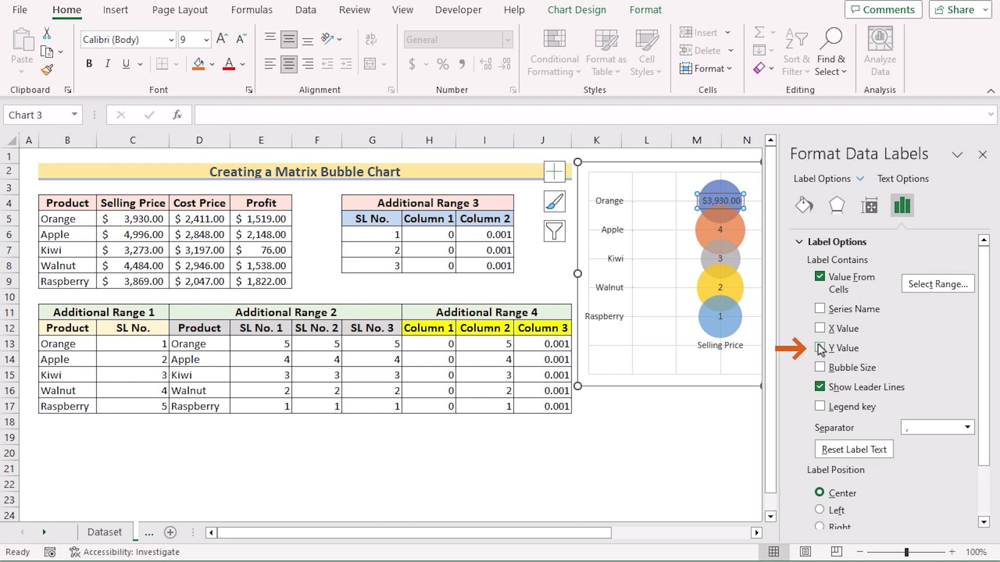
pyautogui.click(986, 156)
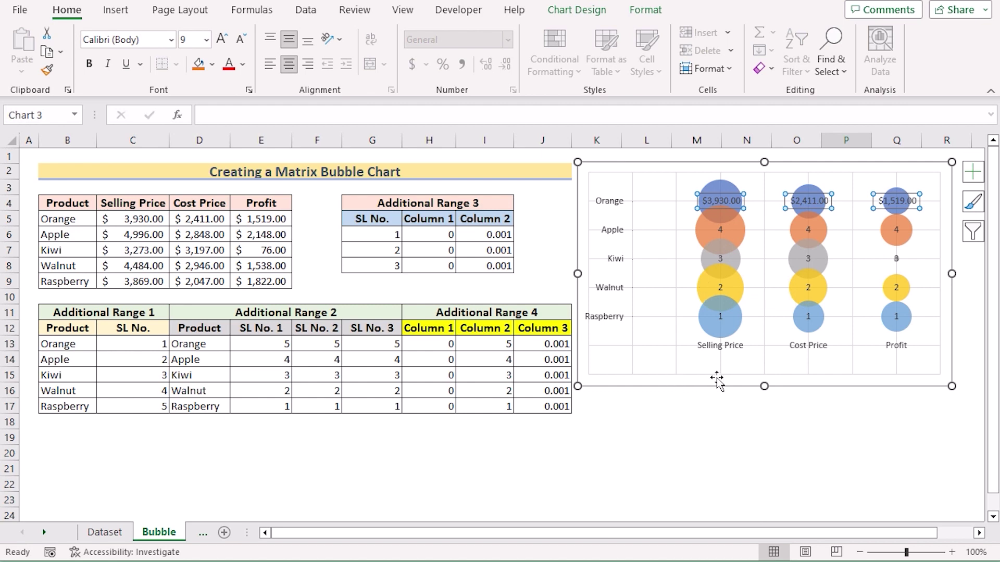
pyautogui.click(747, 406)
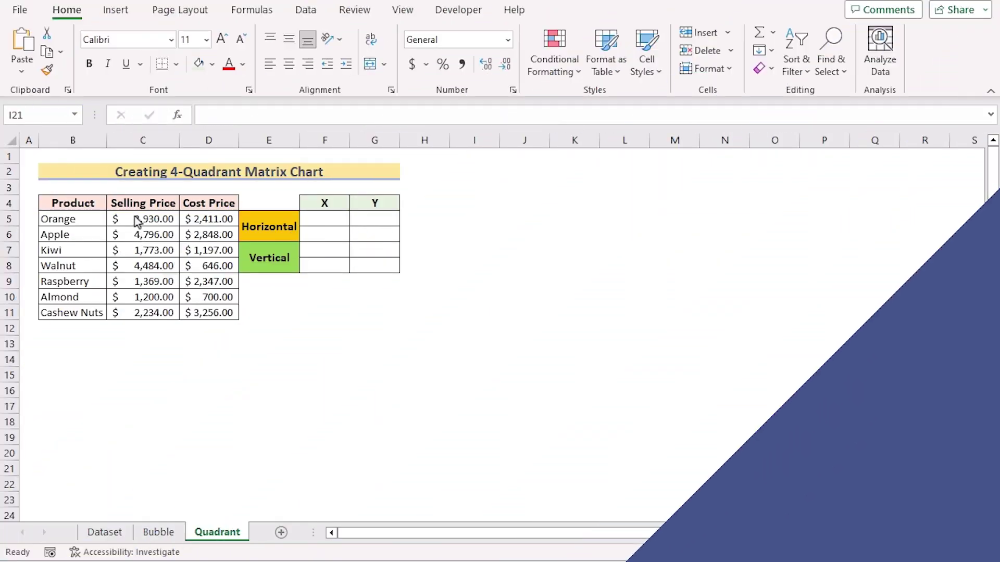
# Insert a Scatter chart from the selling and cost prices in C5:D11 on the Quadrant sheet
pyautogui.moveTo(132, 214); pyautogui.dragTo(215, 320)
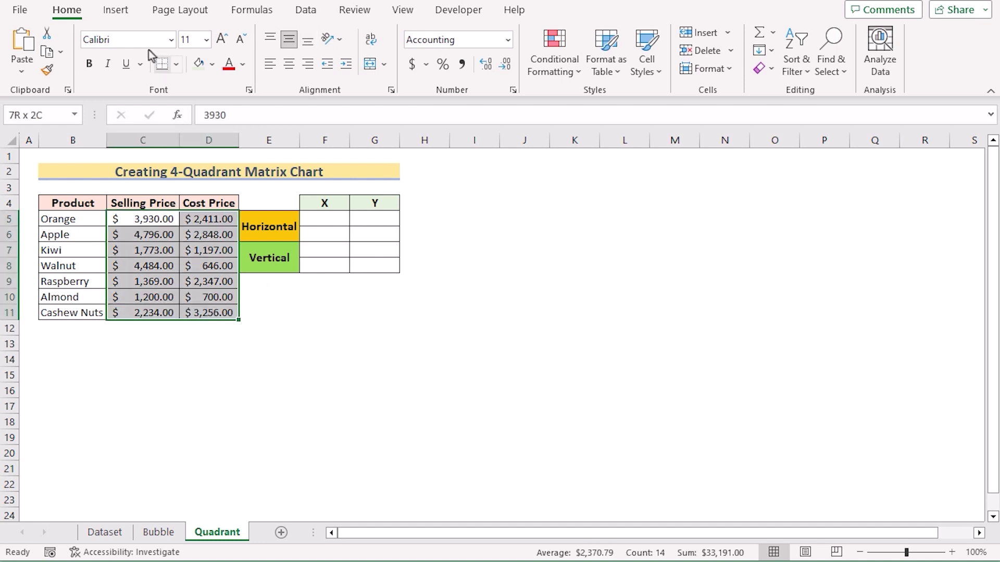
pyautogui.click(118, 12)
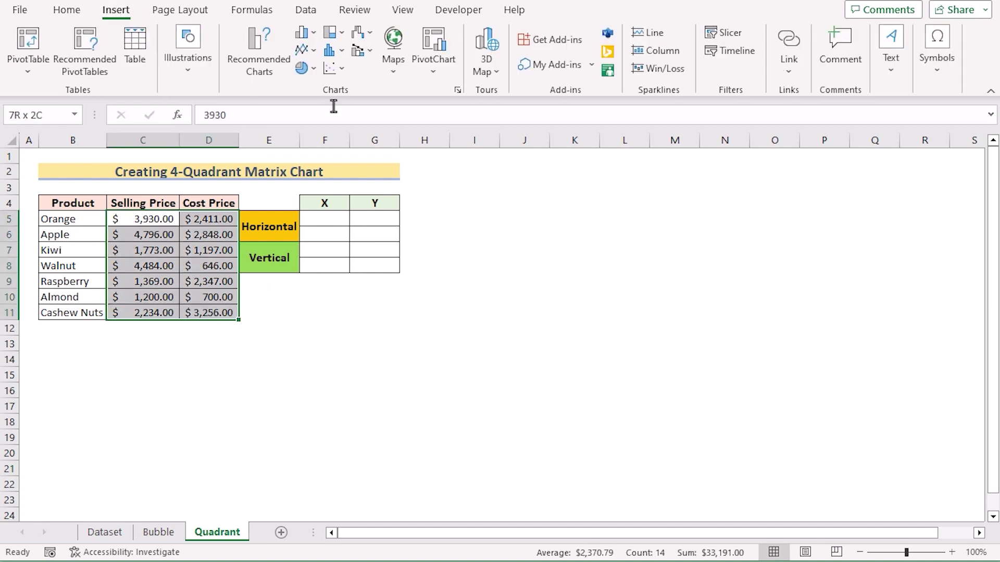
pyautogui.click(342, 71)
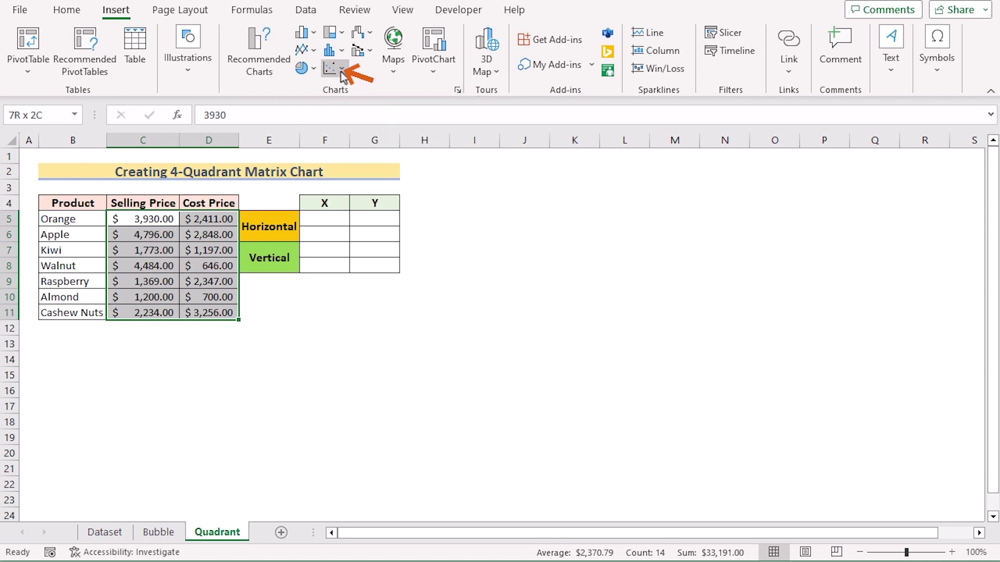
pyautogui.click(346, 121)
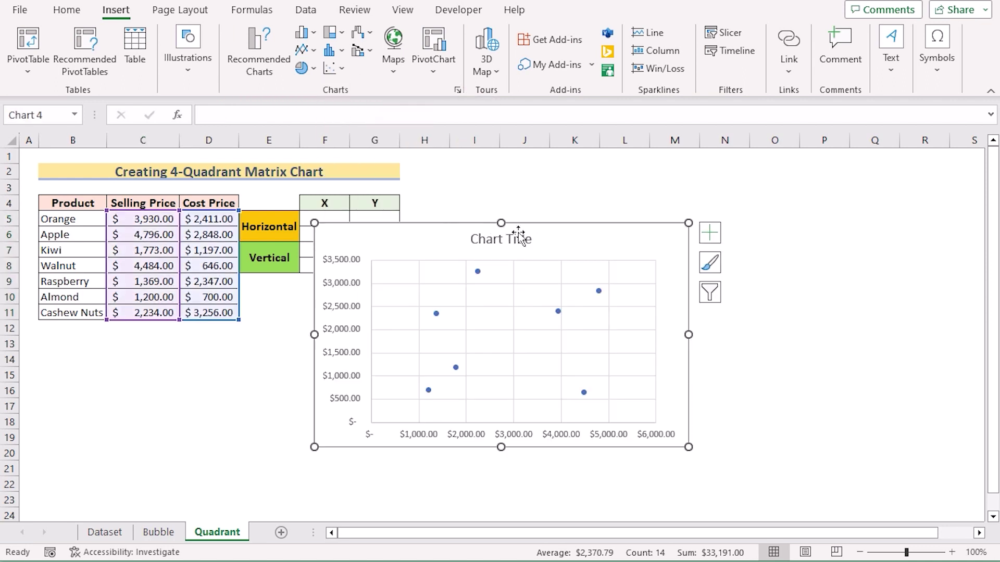
# Move the scatter chart beside the coordinate table, clear of its cells, and set the vertical axis maximum bound to 4000
pyautogui.moveTo(545, 229); pyautogui.dragTo(654, 177)
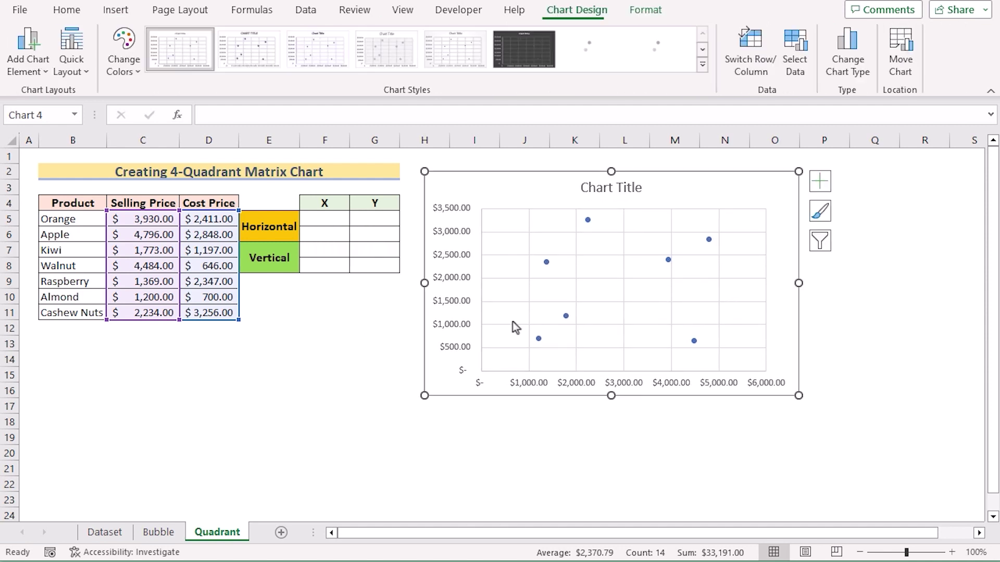
pyautogui.rightClick(458, 214)
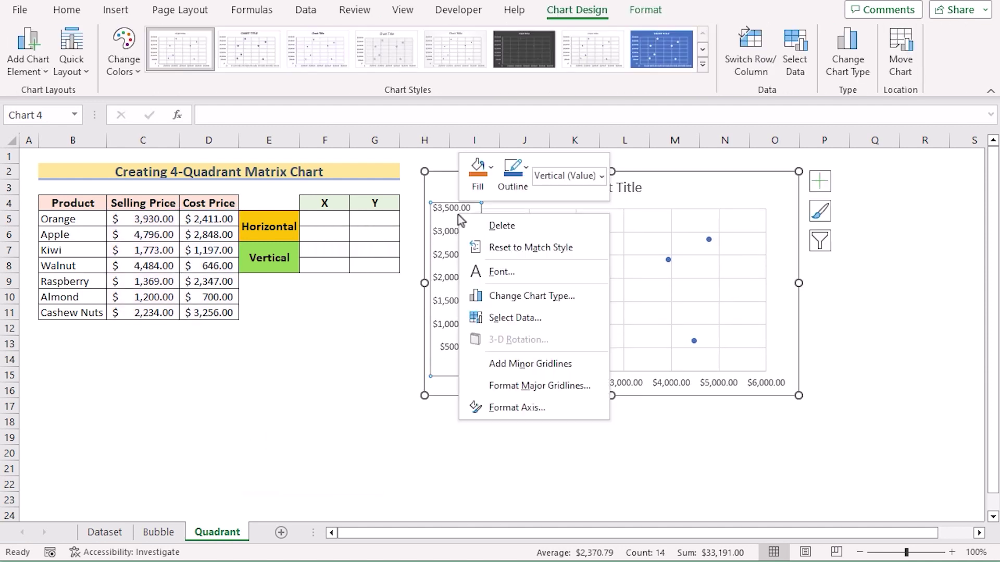
pyautogui.click(518, 408)
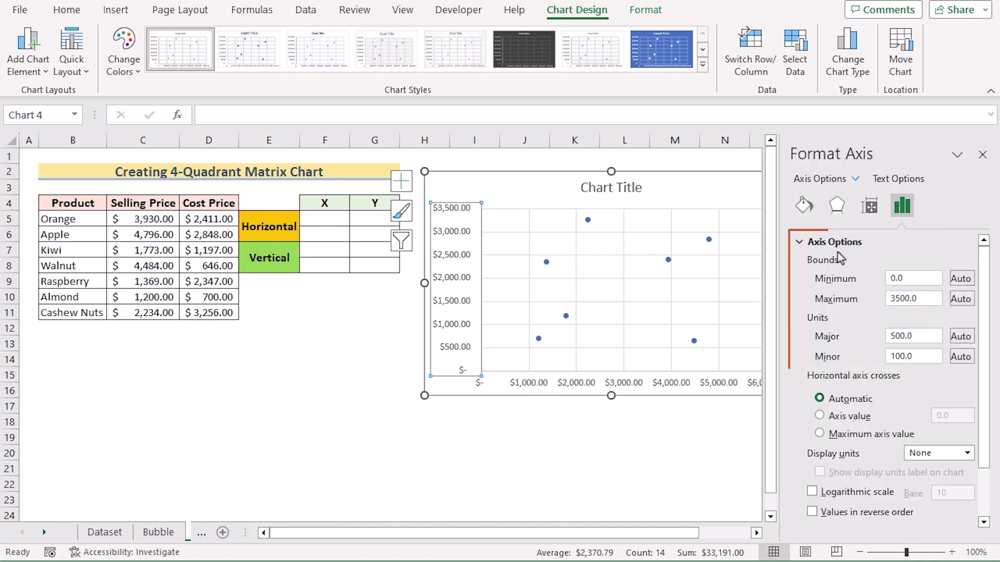
pyautogui.click(900, 301)
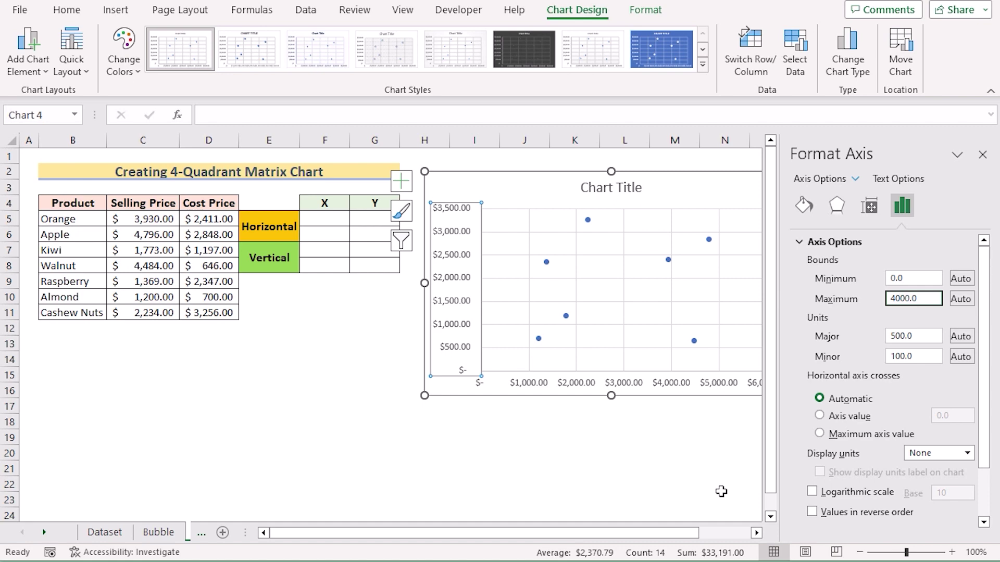
pyautogui.press('Return')
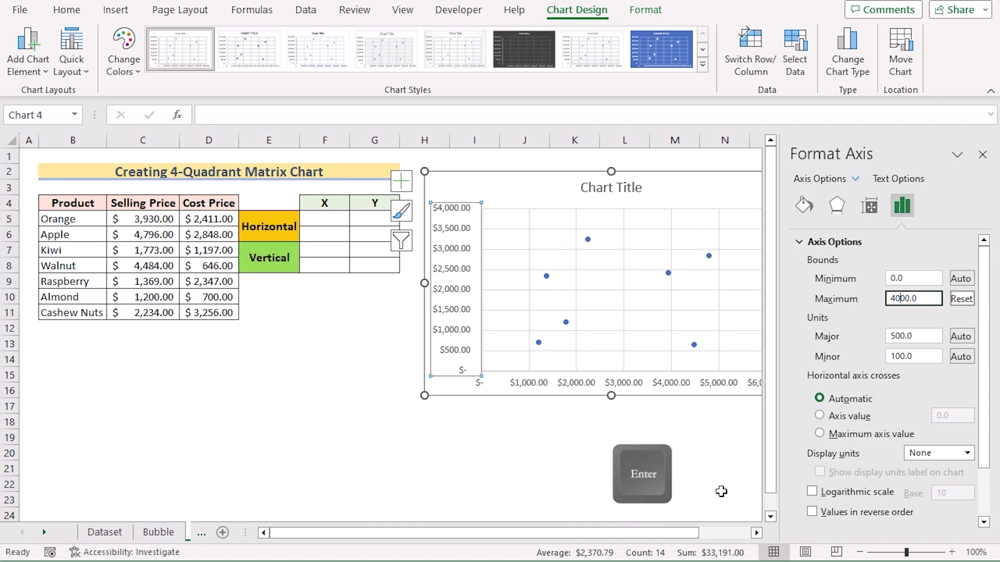
pyautogui.click(983, 154)
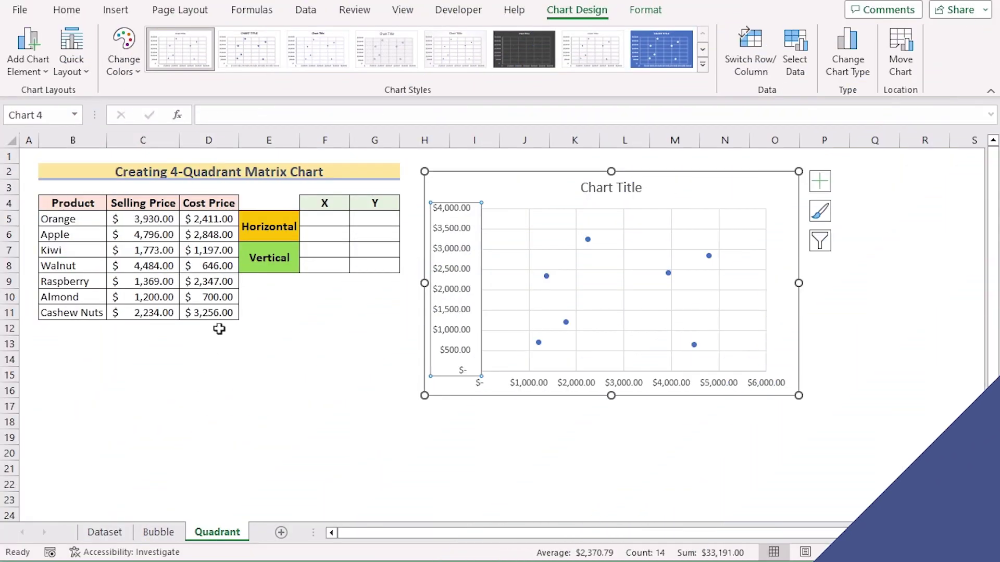
# Enter the Horizontal X coordinates 0 and 6000 in cells F5 and F6
pyautogui.click(323, 218)
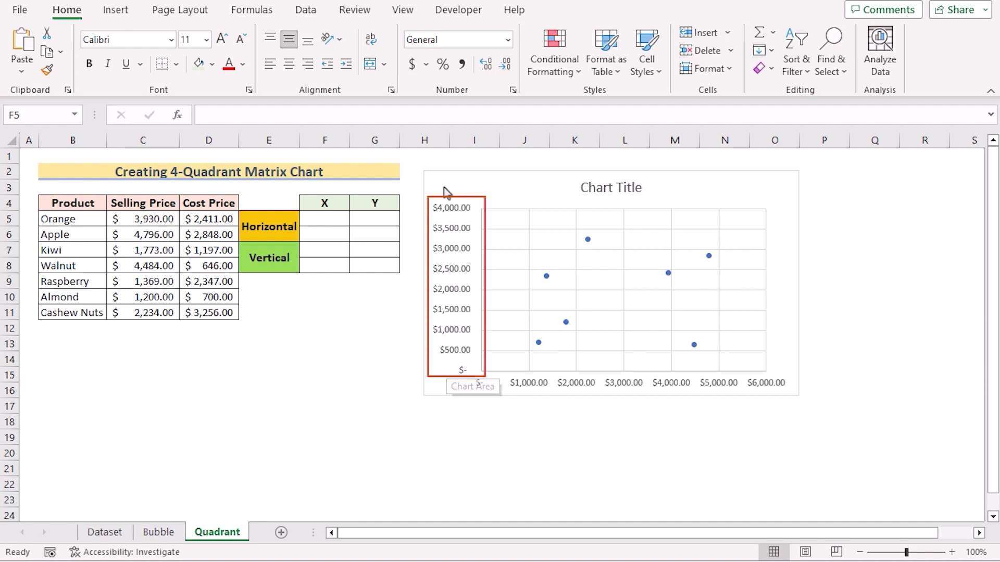
pyautogui.click(325, 215)
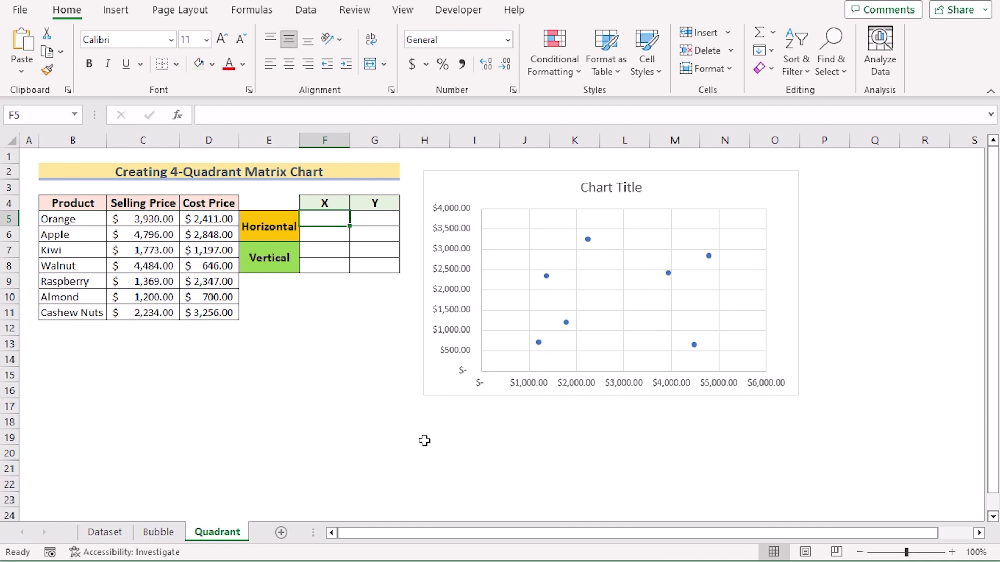
pyautogui.write('0')
pyautogui.press('Return')
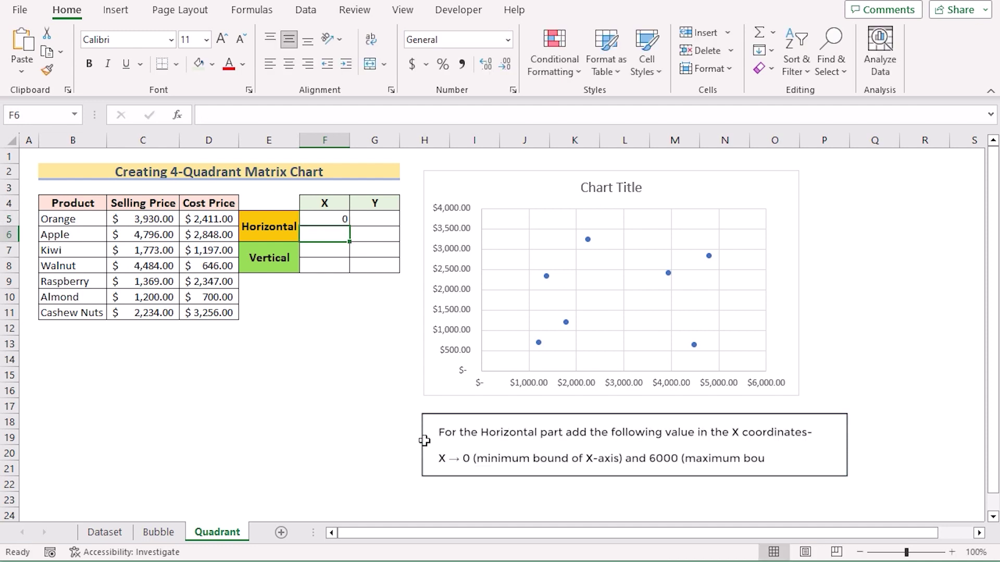
pyautogui.write('6000')
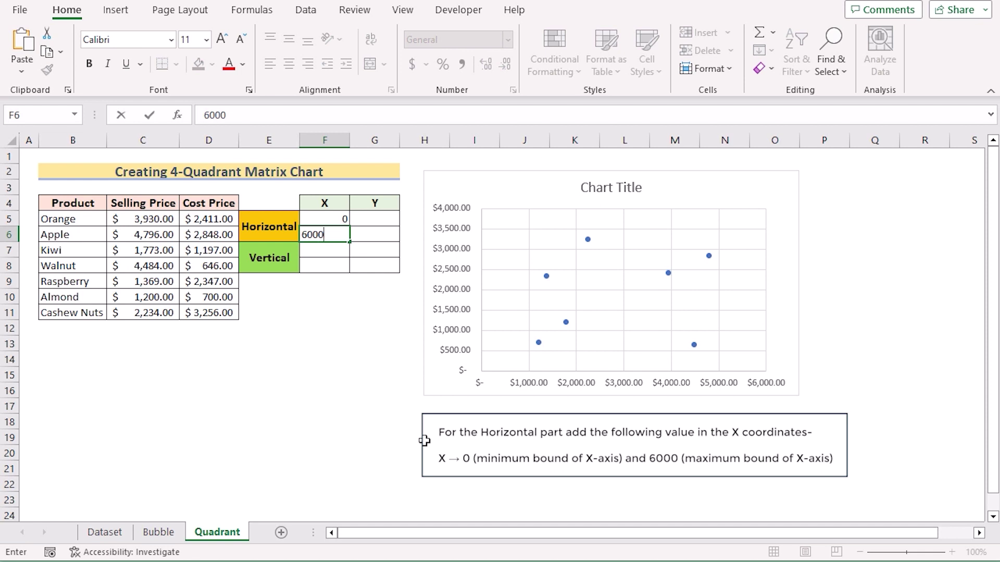
pyautogui.press('Return')
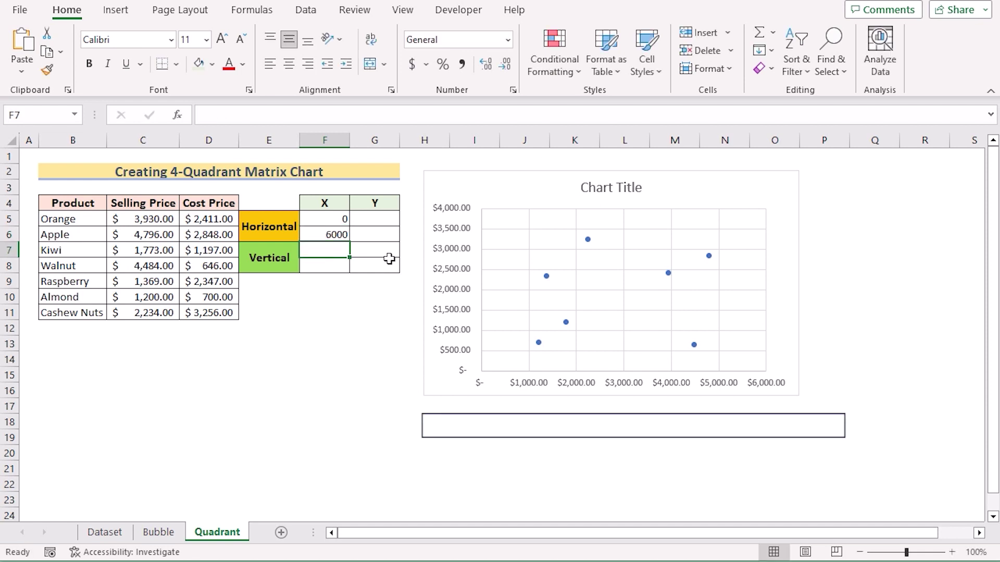
# Enter the Vertical Y coordinates 0 and 4000 in cells G7 and G8
pyautogui.click(376, 247)
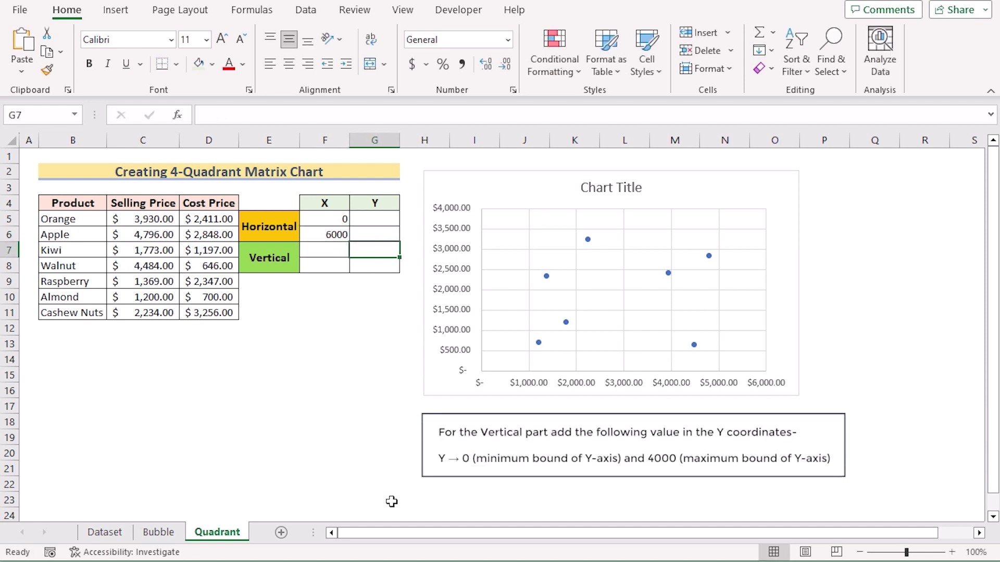
pyautogui.write('0')
pyautogui.press('Return')
pyautogui.write('4')
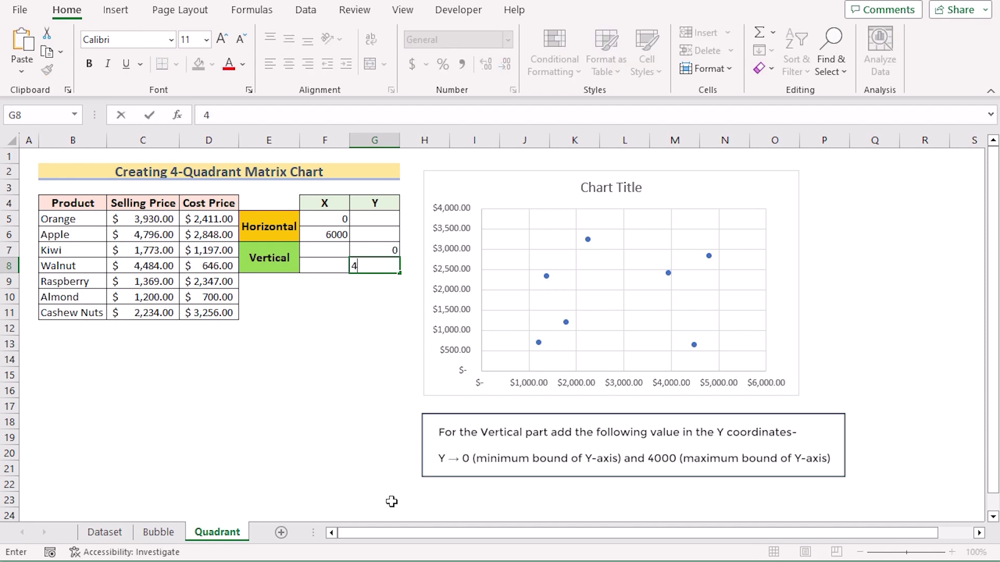
pyautogui.write('000')
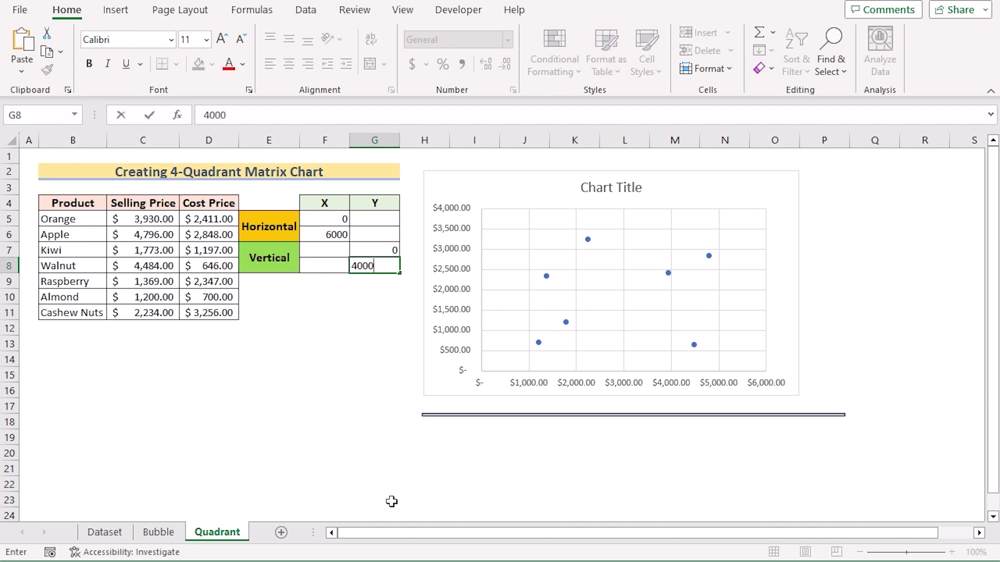
pyautogui.press('Return')
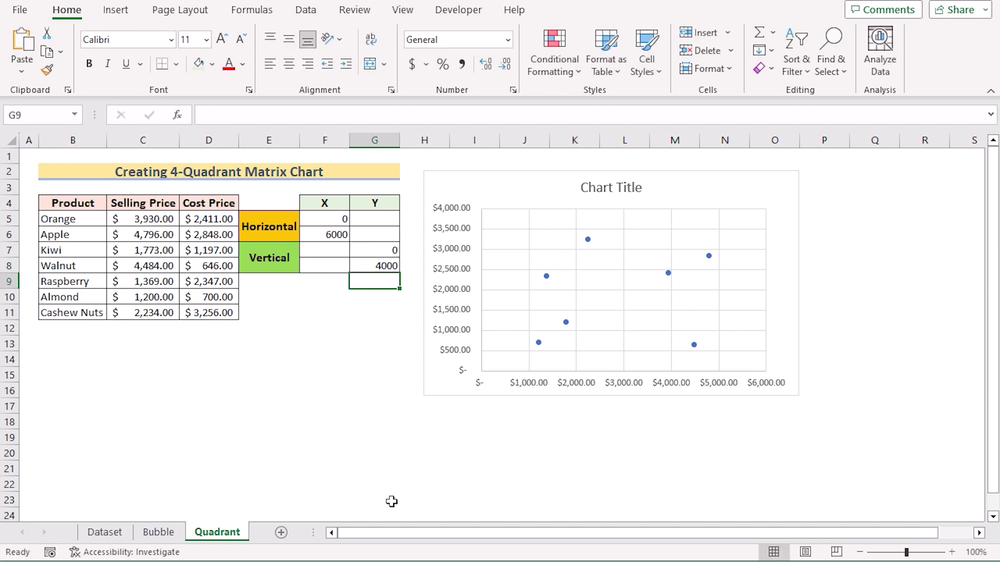
# Enter 3000 as the X coordinate in both Vertical rows, cells F7 and F8
pyautogui.click(375, 213)
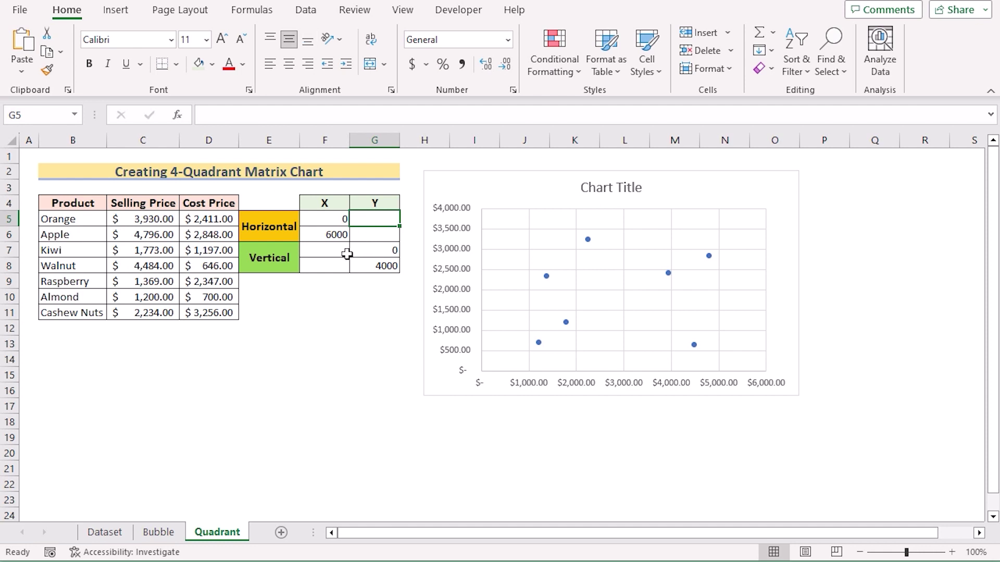
pyautogui.click(328, 251)
pyautogui.keyDown('shift'); pyautogui.click(326, 268); pyautogui.keyUp('shift')
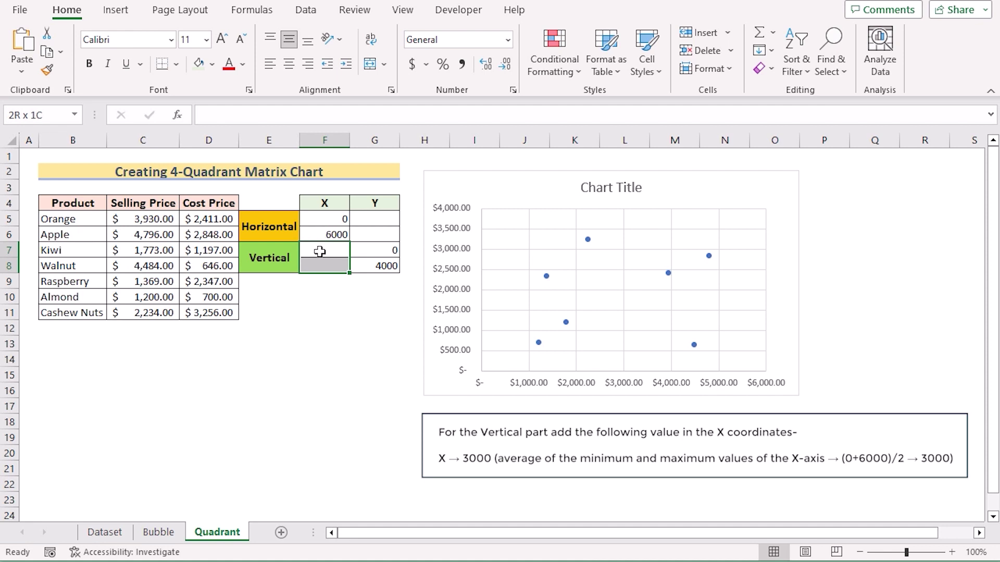
pyautogui.moveTo(321, 247); pyautogui.dragTo(322, 252)
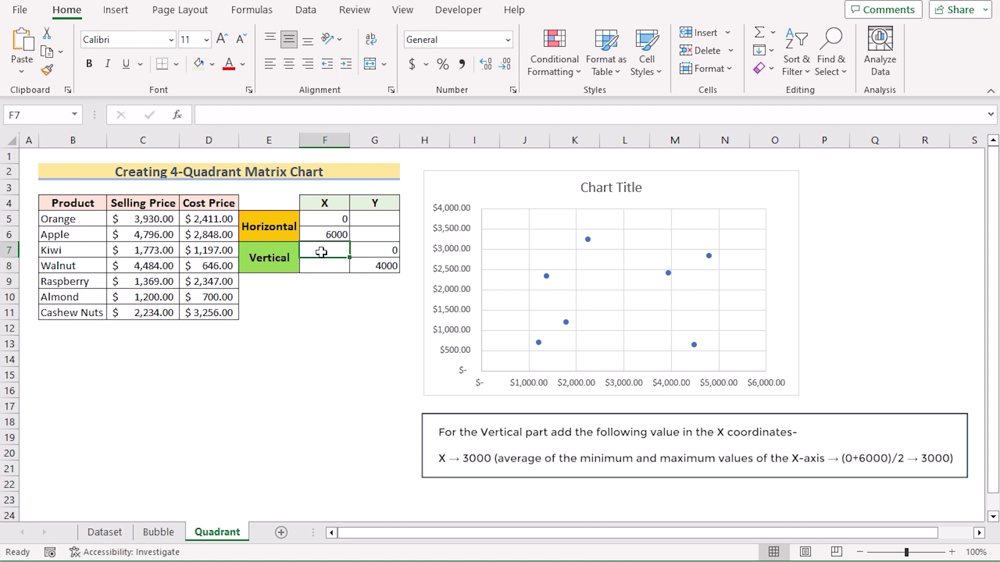
pyautogui.write('3000')
pyautogui.press('Return')
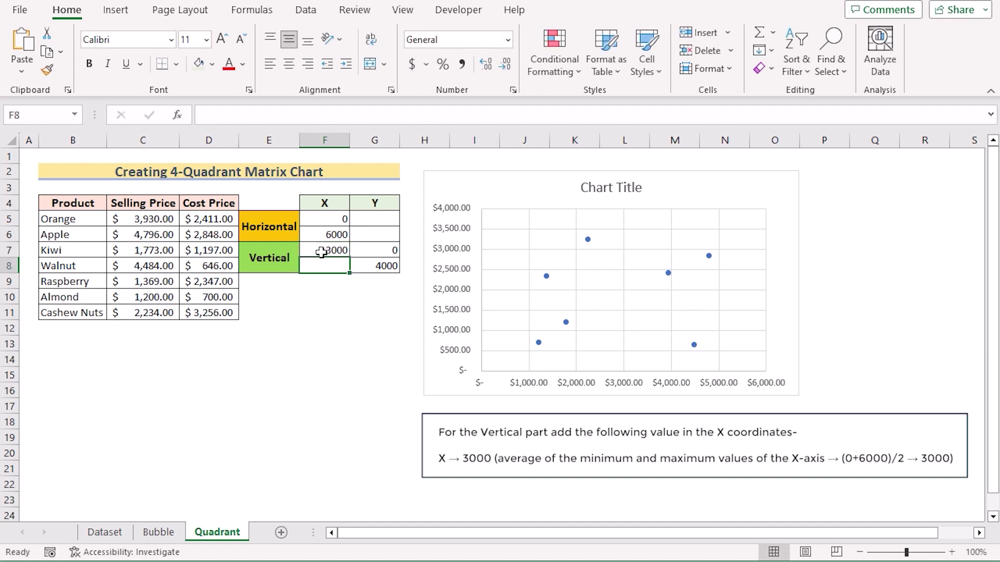
pyautogui.write('3000')
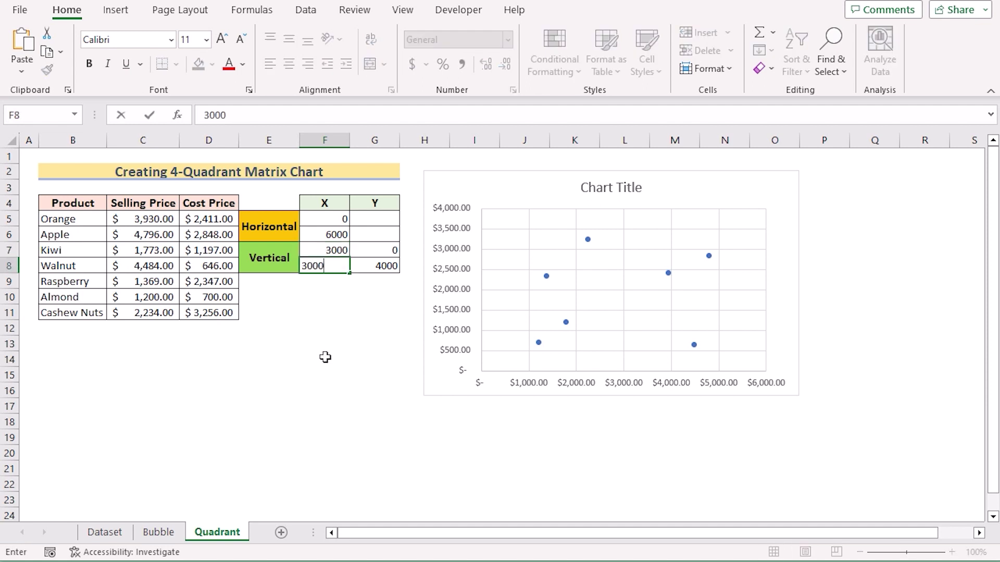
pyautogui.press('Return')
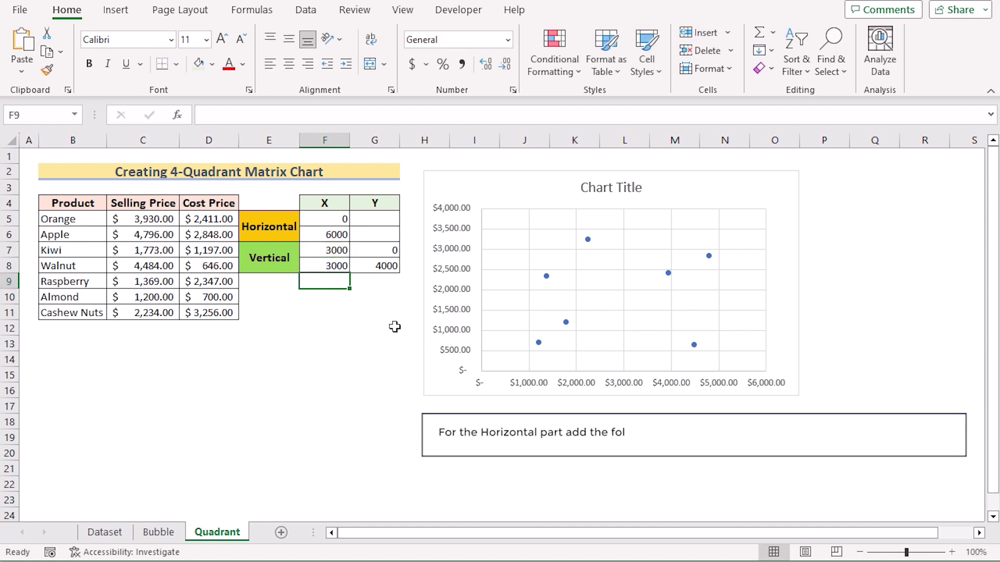
# Enter 2000 as the Y coordinate in both Horizontal rows, cells G5 and G6
pyautogui.click(386, 218)
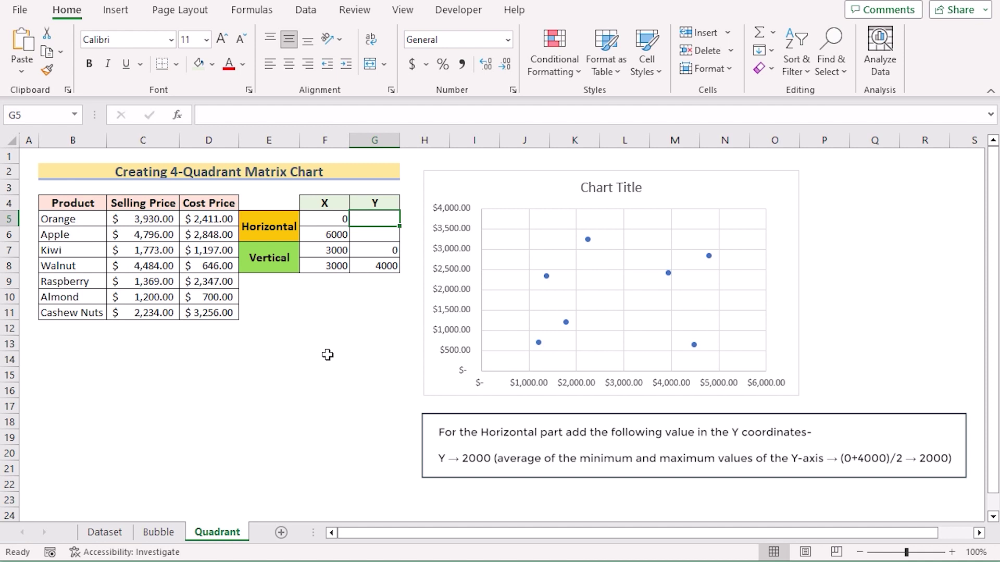
pyautogui.write('2000')
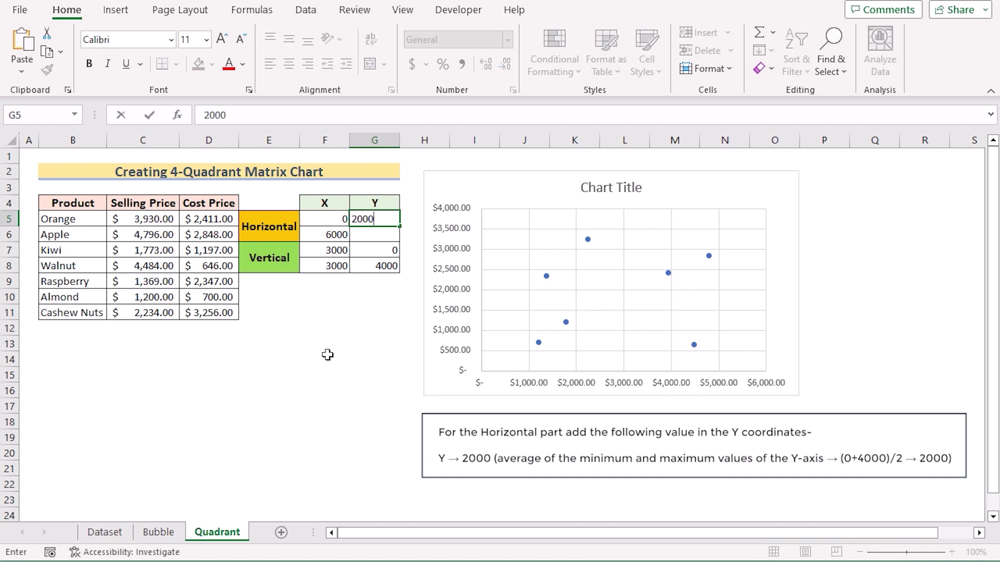
pyautogui.press('Return')
pyautogui.write('2000')
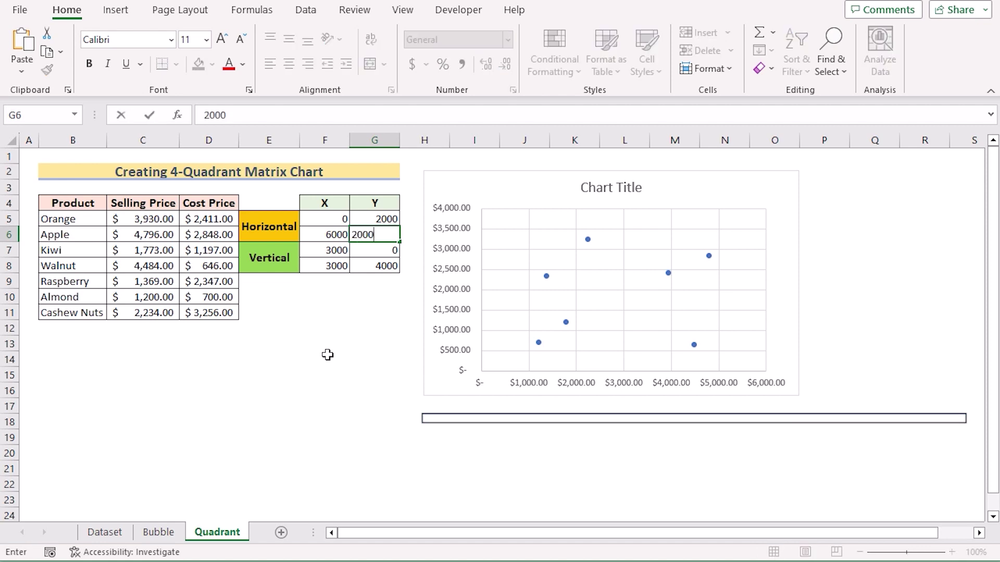
pyautogui.press('Return')
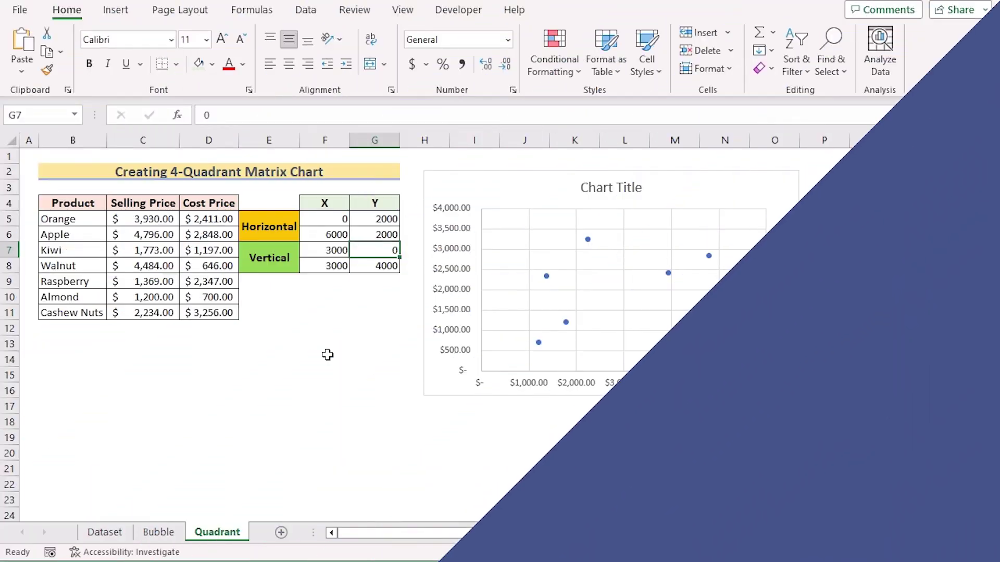
# Add a data series for the horizontal line to the scatter chart, with X values F5:F6 and Y values G5:G6
pyautogui.click(594, 207)
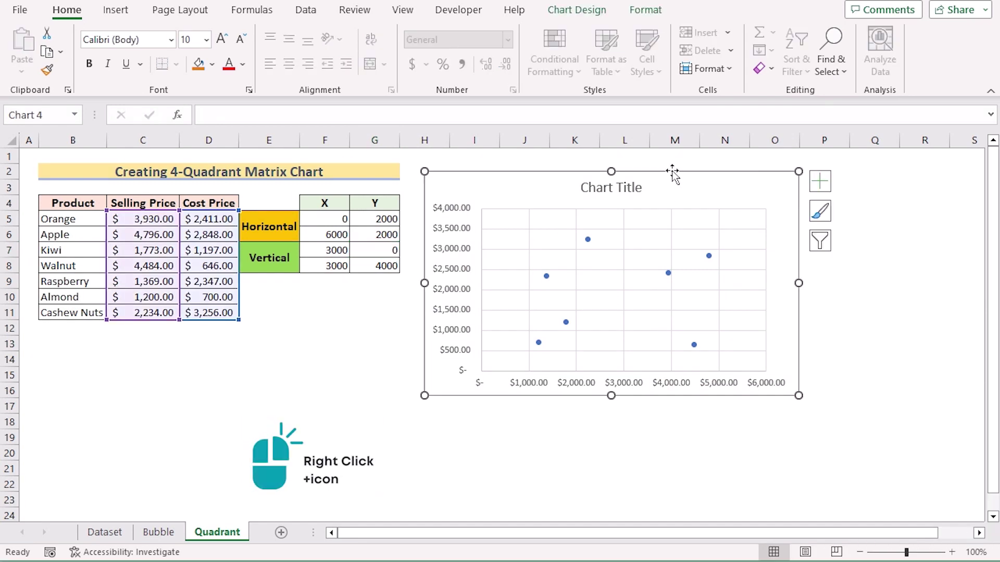
pyautogui.rightClick(672, 172)
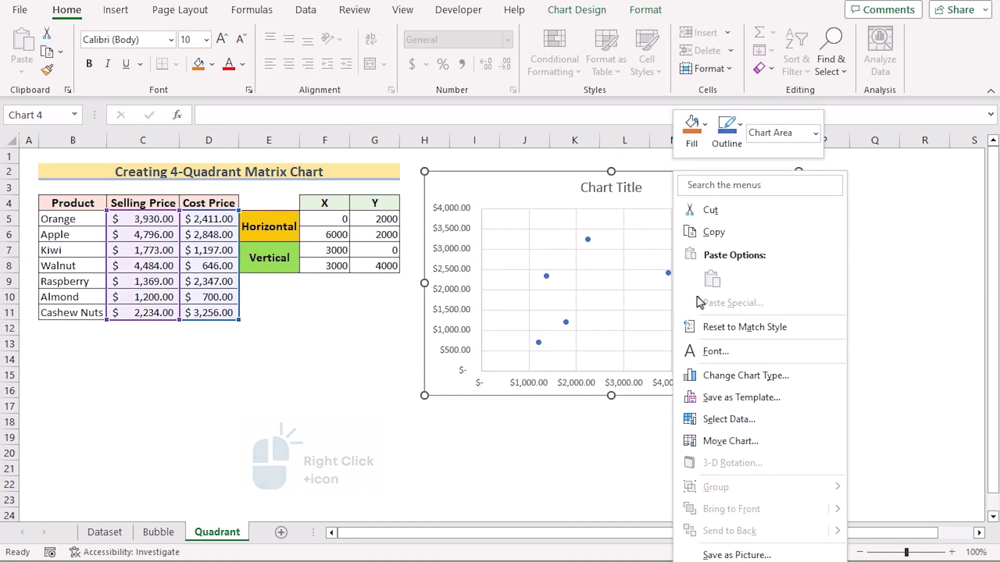
pyautogui.click(725, 421)
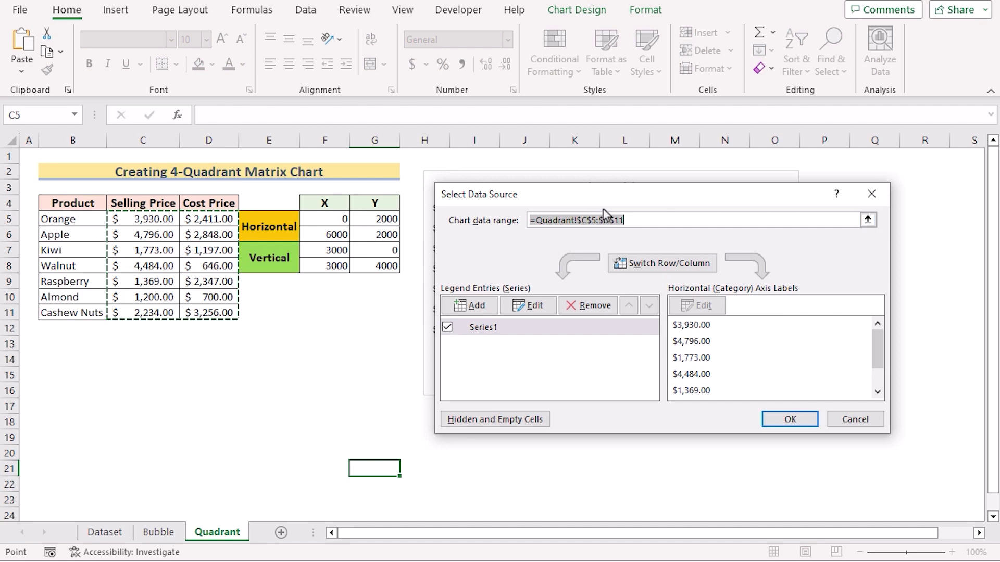
pyautogui.click(478, 306)
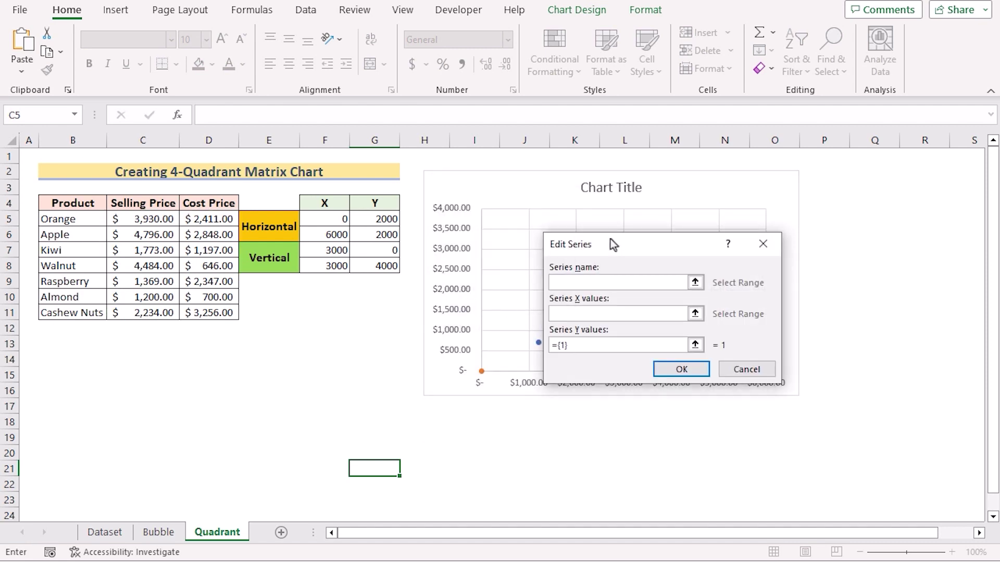
pyautogui.moveTo(611, 239); pyautogui.dragTo(112, 338)
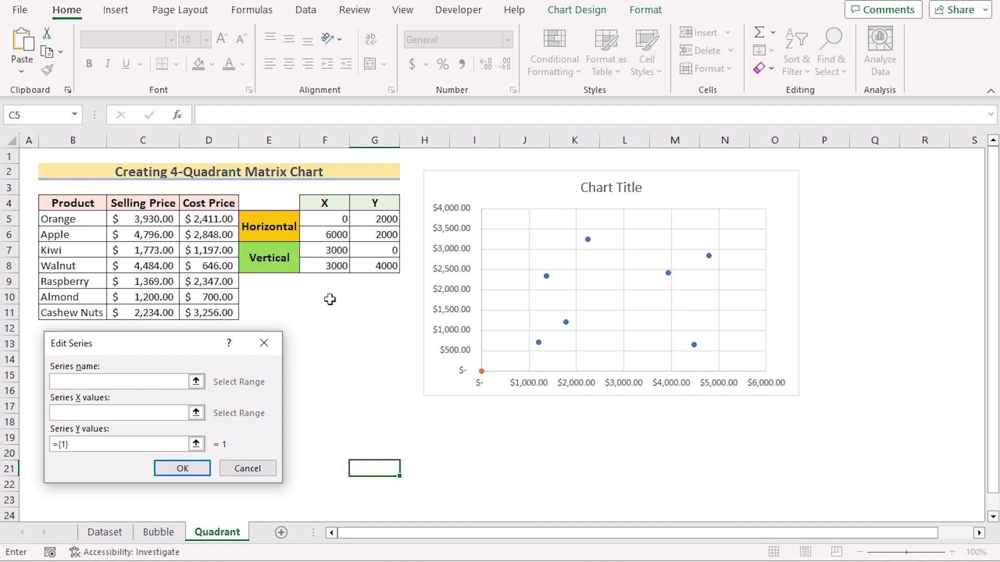
pyautogui.click(334, 220)
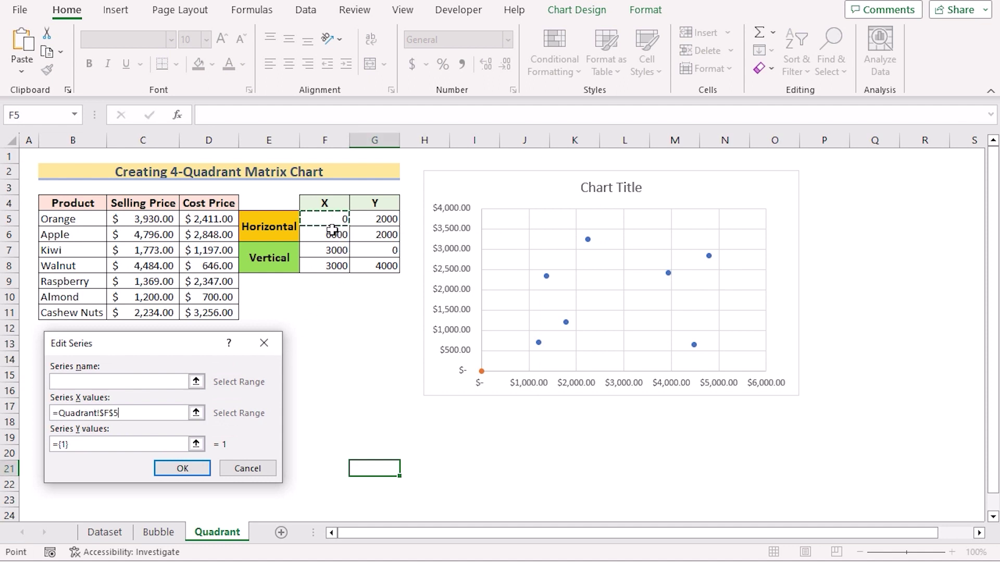
pyautogui.moveTo(333, 230); pyautogui.dragTo(323, 238)
pyautogui.click(98, 444)
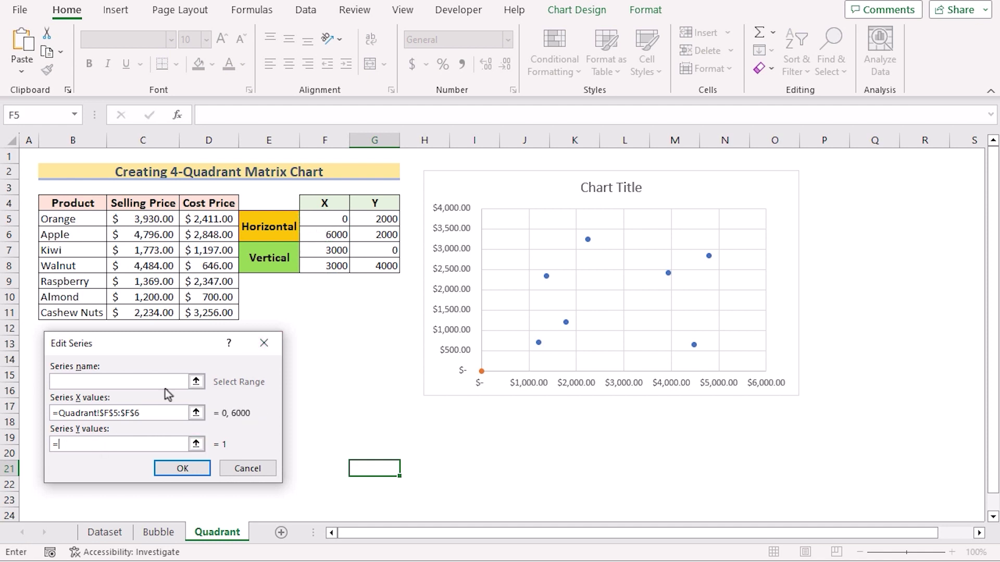
pyautogui.moveTo(375, 221); pyautogui.dragTo(376, 236)
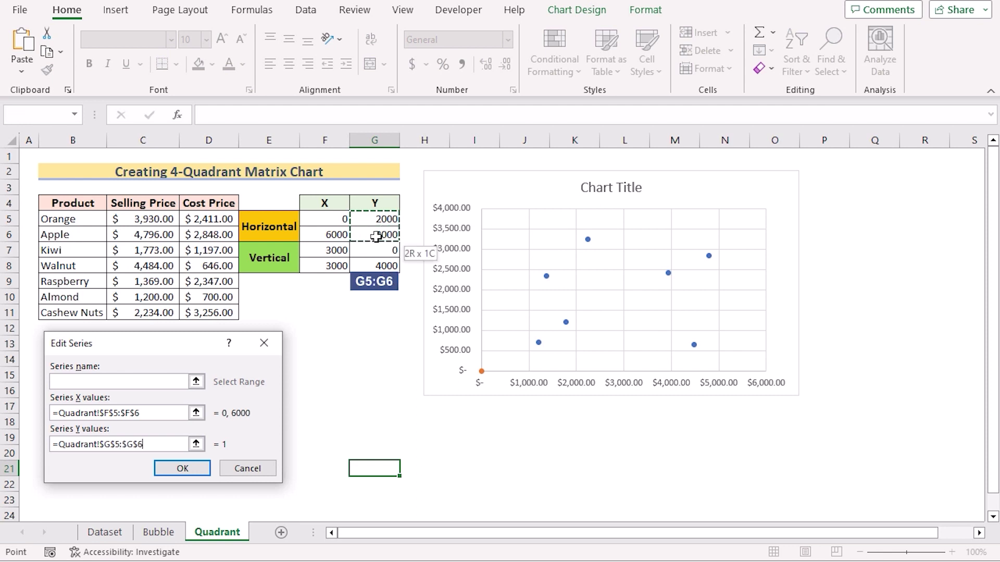
pyautogui.click(197, 470)
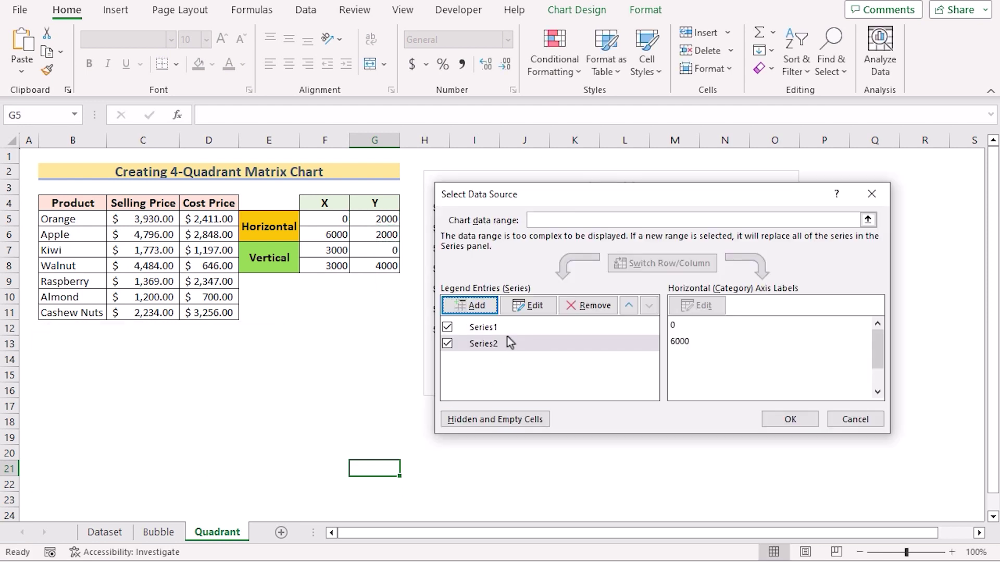
# Add a data series for the vertical line to the scatter chart, with X values F7:F8 and Y values G7:G8
pyautogui.click(485, 306)
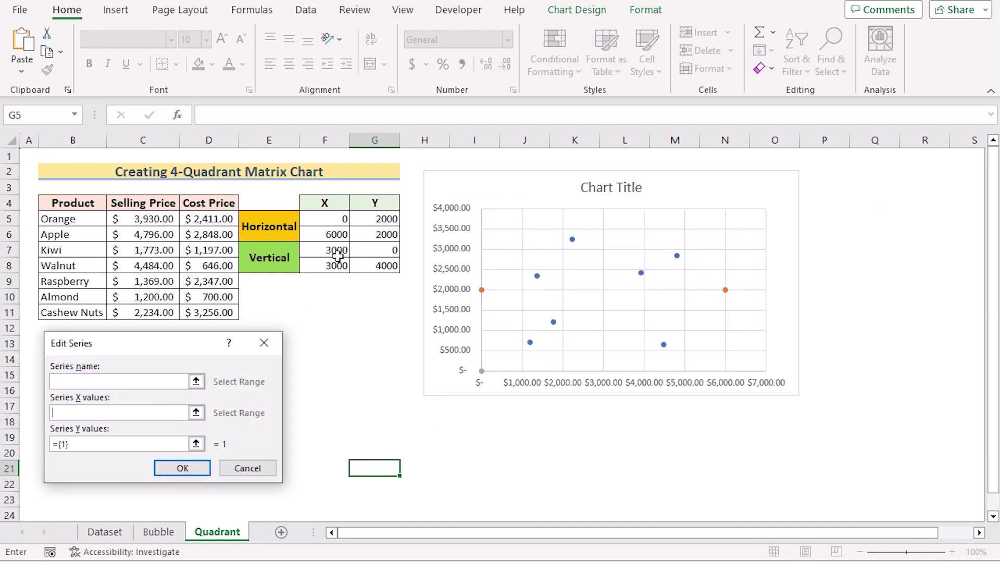
pyautogui.moveTo(337, 251); pyautogui.dragTo(336, 278)
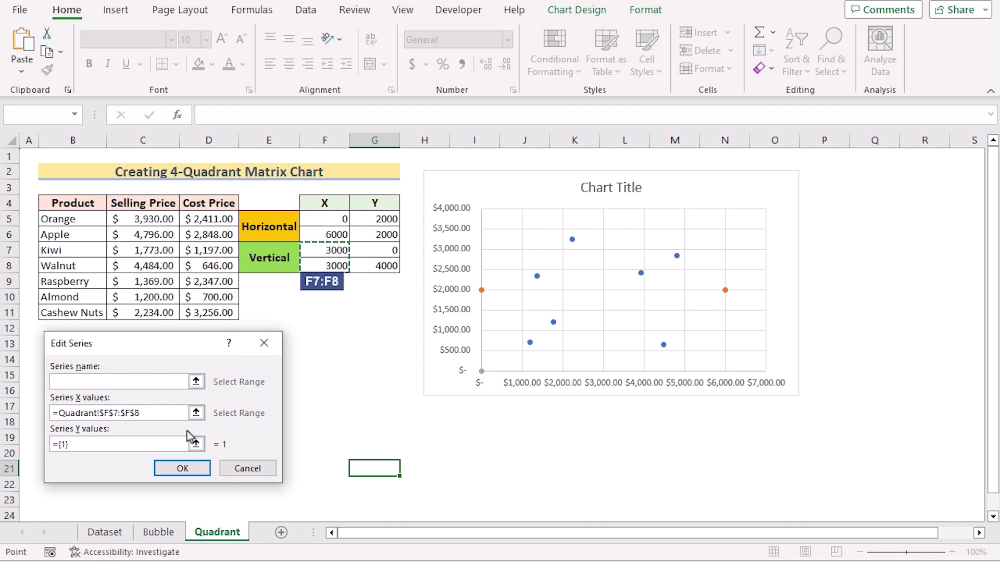
pyautogui.click(108, 447)
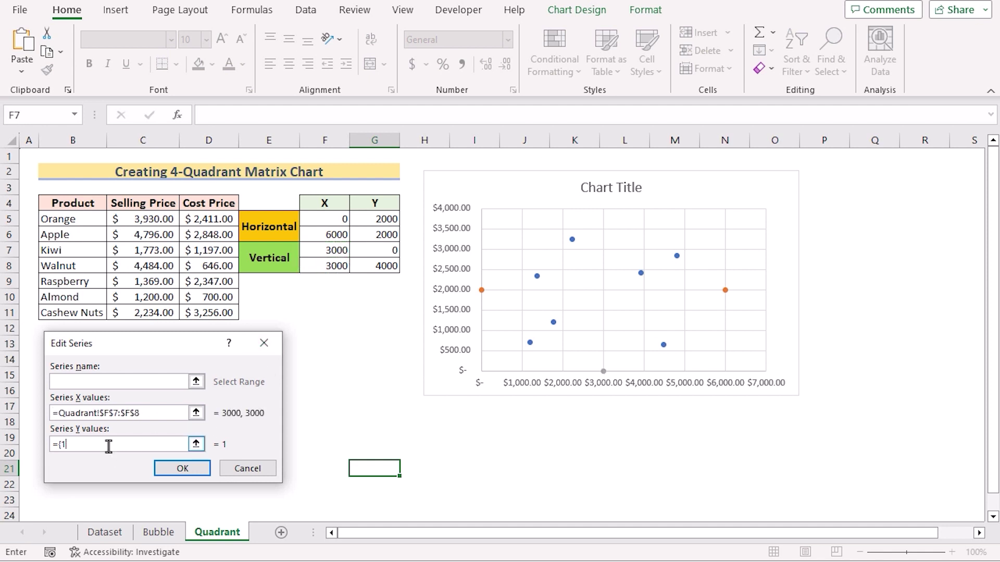
pyautogui.moveTo(390, 253); pyautogui.dragTo(380, 266)
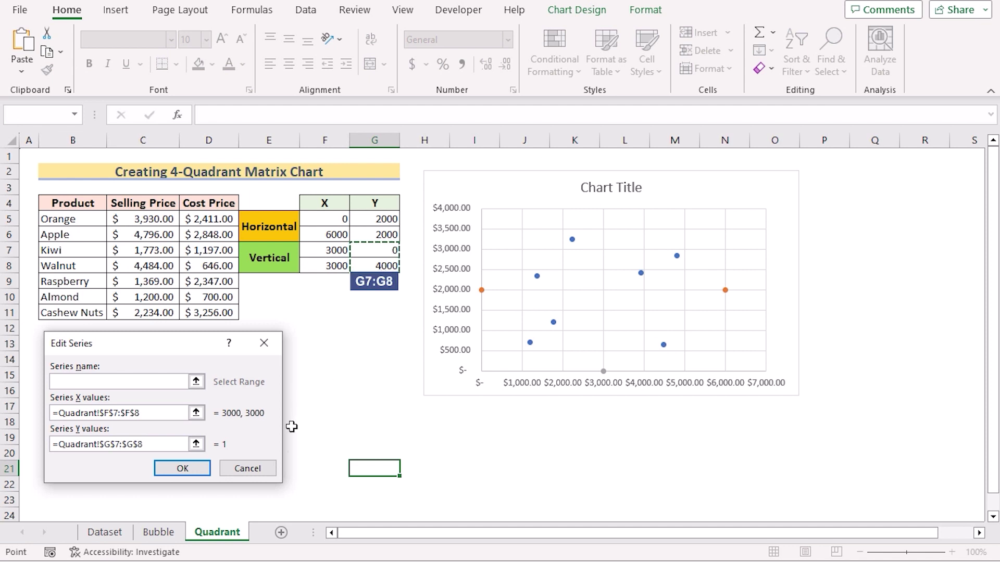
pyautogui.click(185, 468)
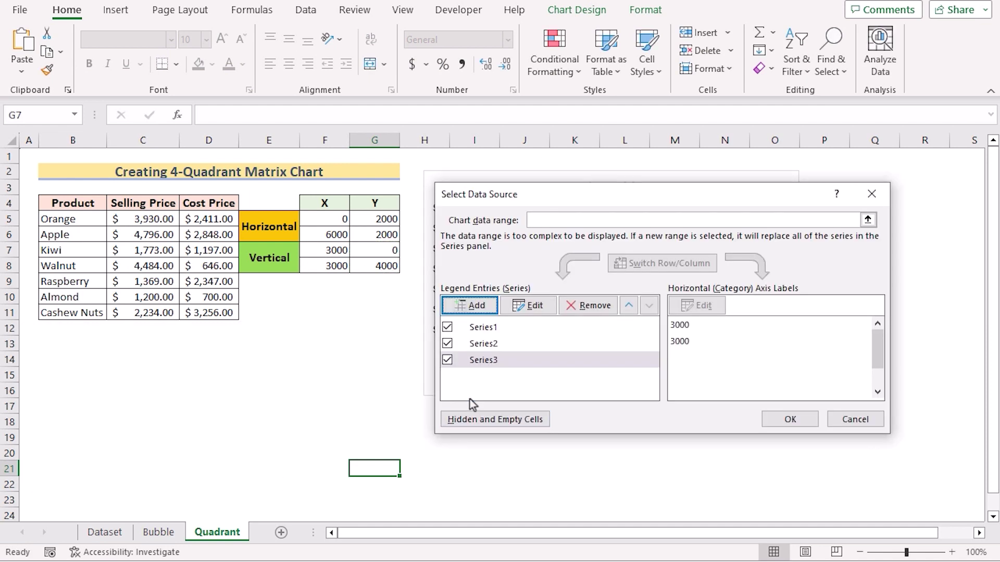
pyautogui.click(785, 420)
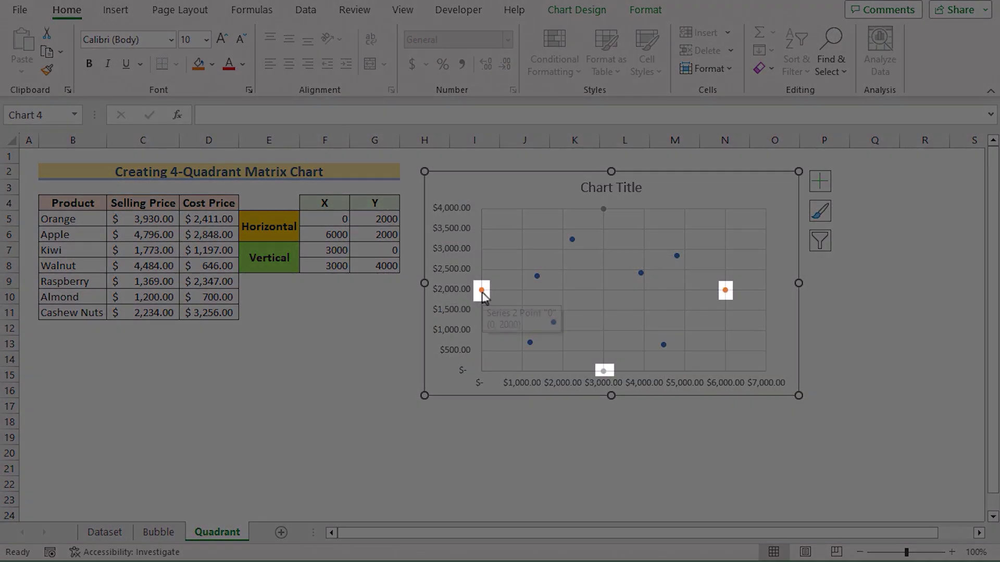
# Move the scatter chart up beside the sheet title, with its upper edge in row 1 and its left edge close to column G
pyautogui.click(481, 291)
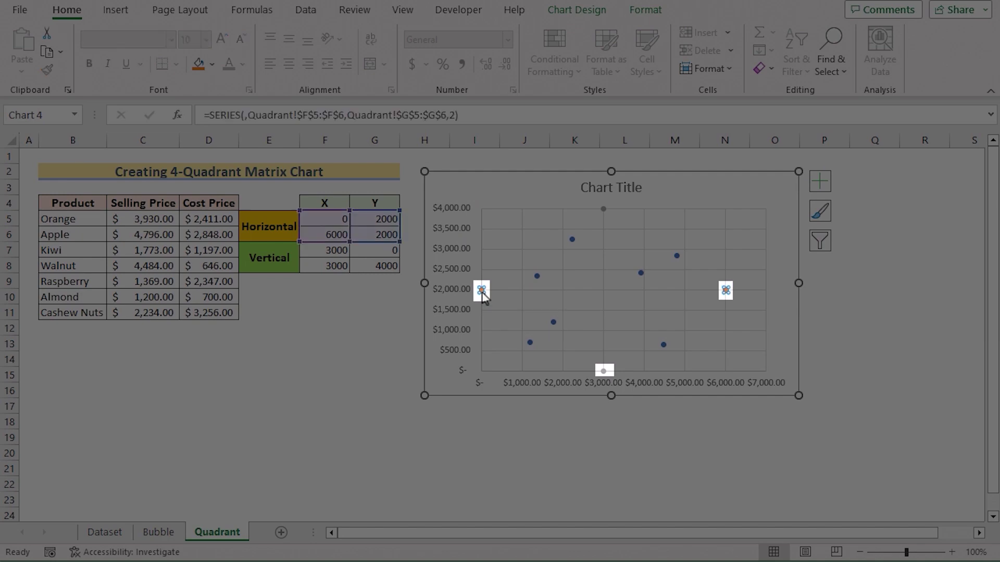
pyautogui.click(604, 372)
pyautogui.click(556, 396)
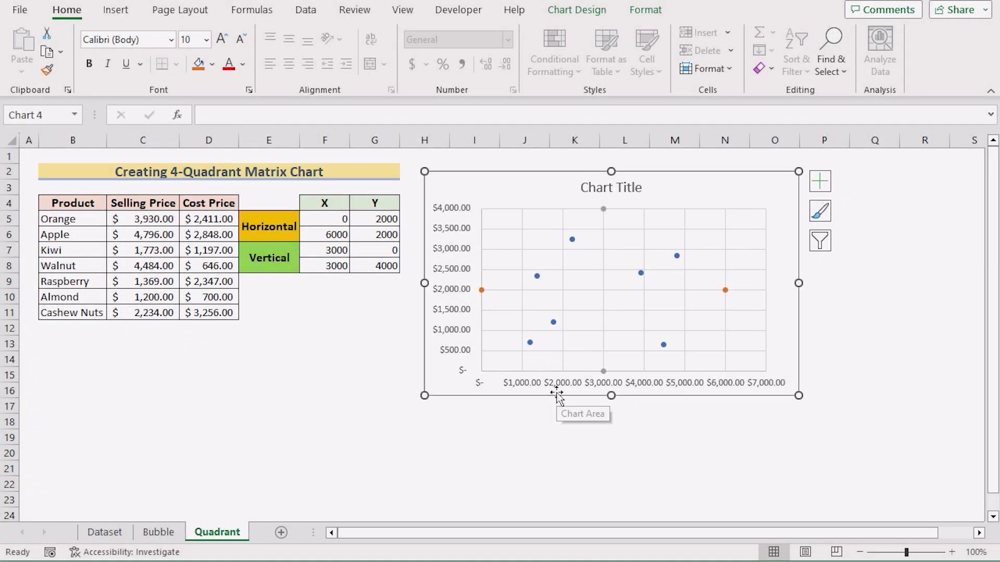
pyautogui.moveTo(556, 395); pyautogui.dragTo(545, 379)
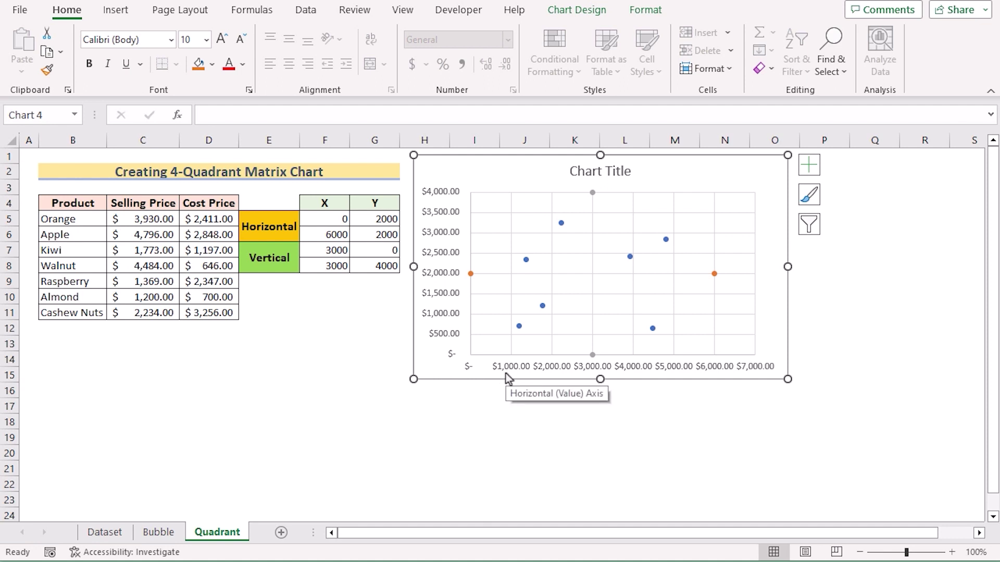
# Set the maximum bound of the chart's horizontal axis to 6000
pyautogui.click(750, 371)
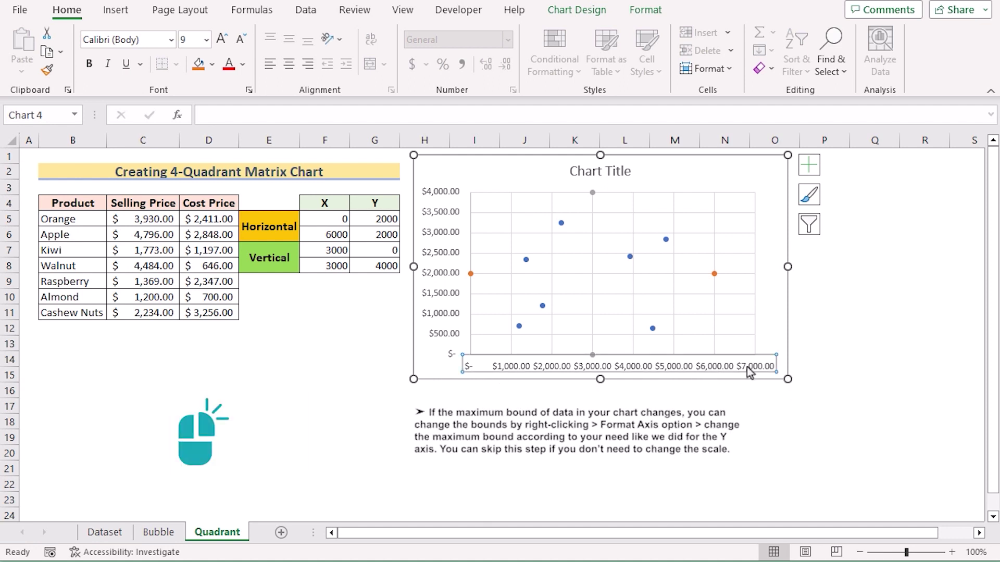
pyautogui.rightClick(750, 371)
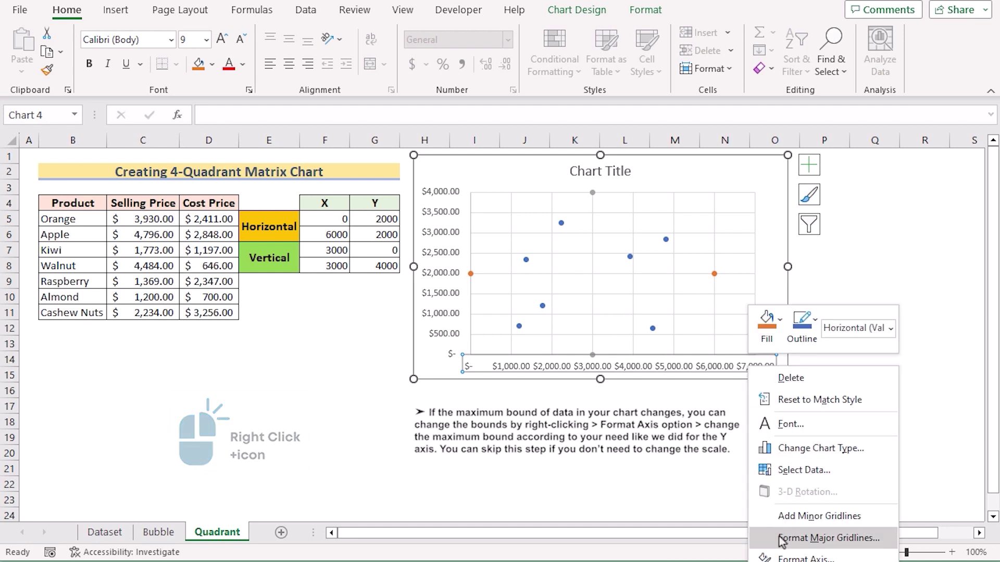
pyautogui.click(783, 557)
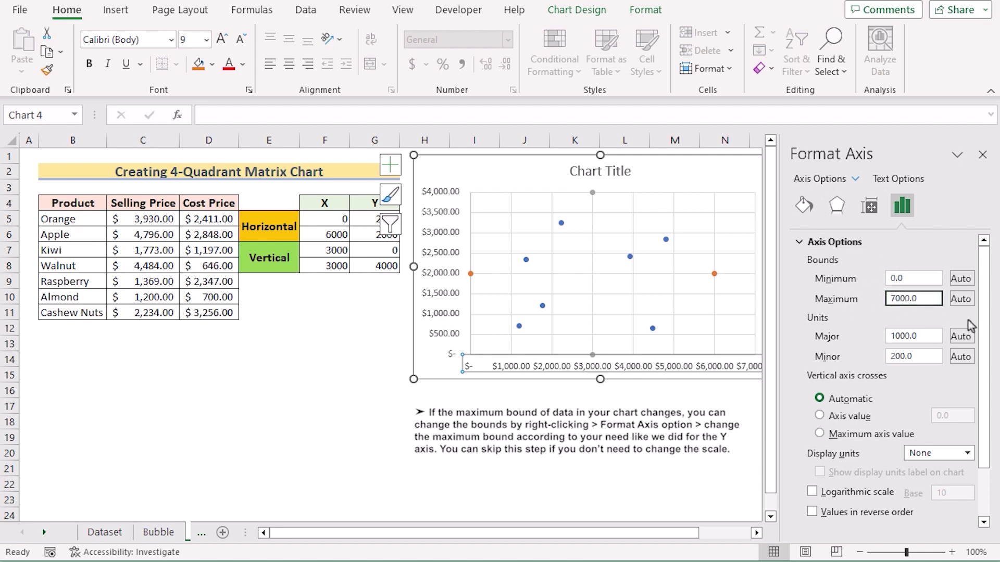
pyautogui.press('Home')
pyautogui.hotkey('shift', 'Right')
pyautogui.write('6')
pyautogui.press('Return')
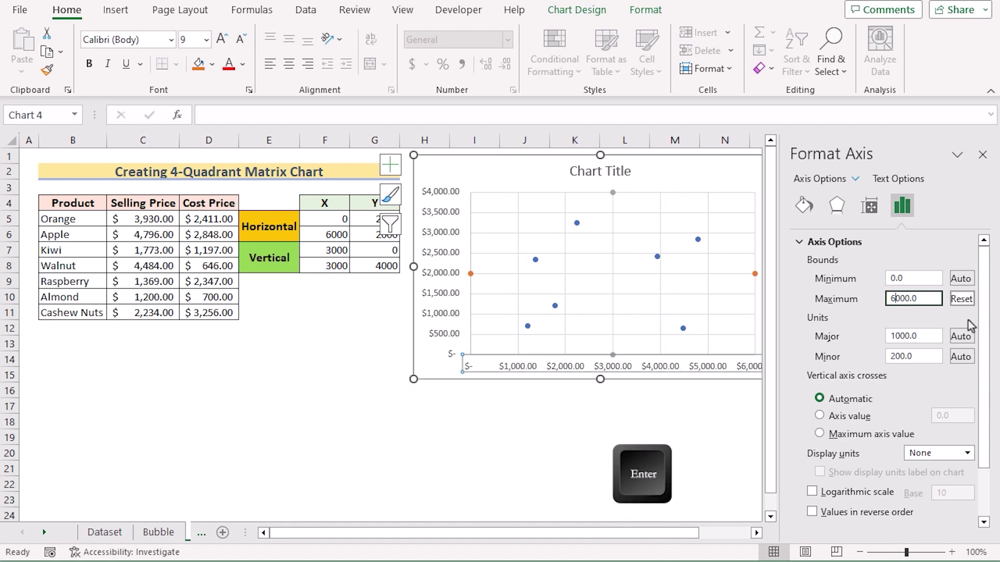
pyautogui.click(982, 155)
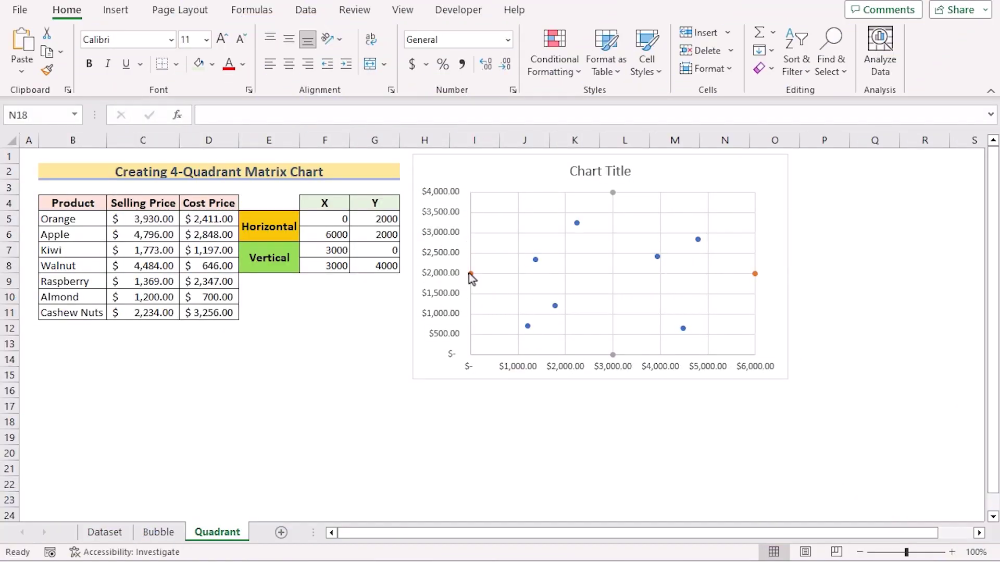
# Format the horizontal series (F5:G6) as a solid line and set its marker option to None
pyautogui.click(470, 273)
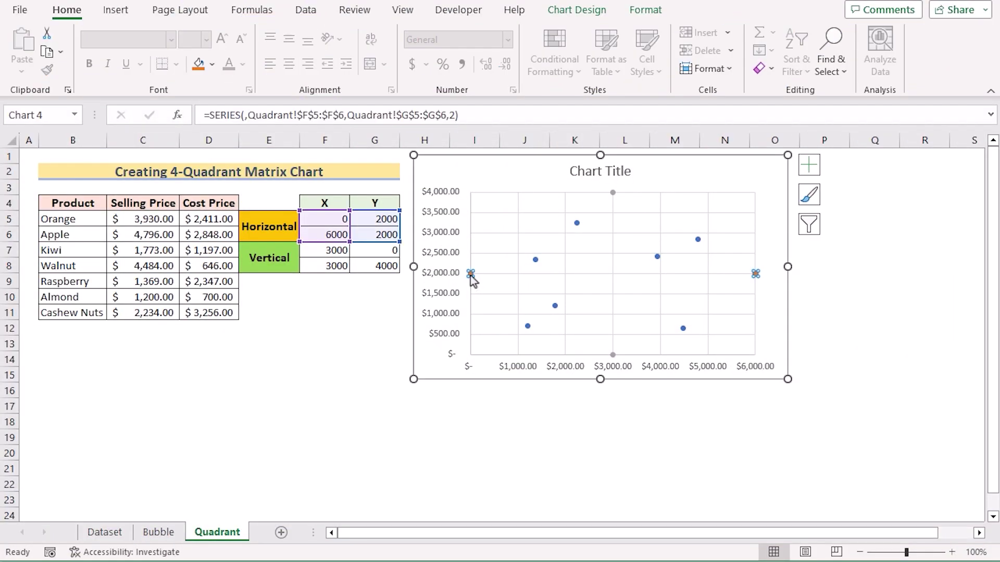
pyautogui.rightClick(471, 275)
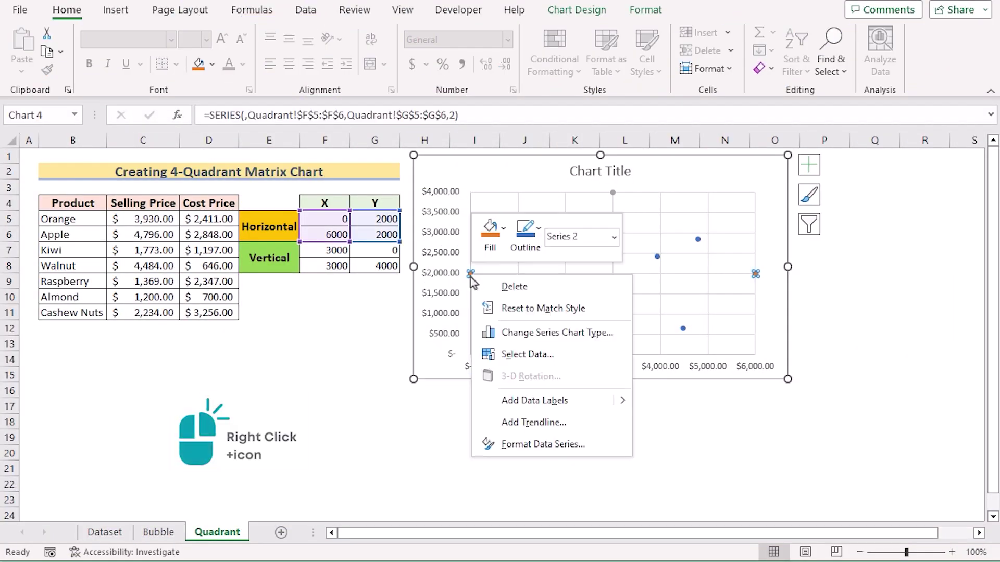
pyautogui.click(557, 451)
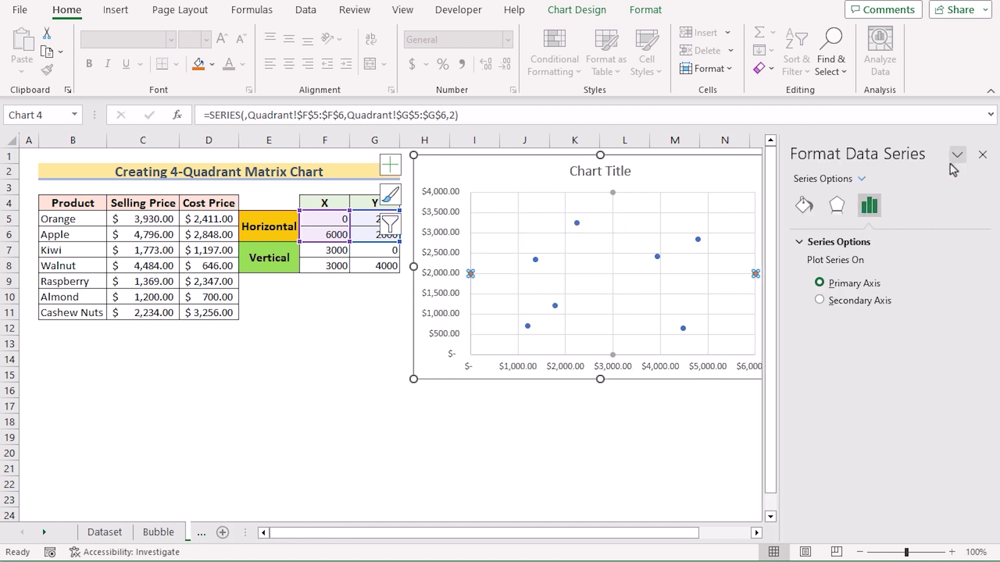
pyautogui.click(803, 211)
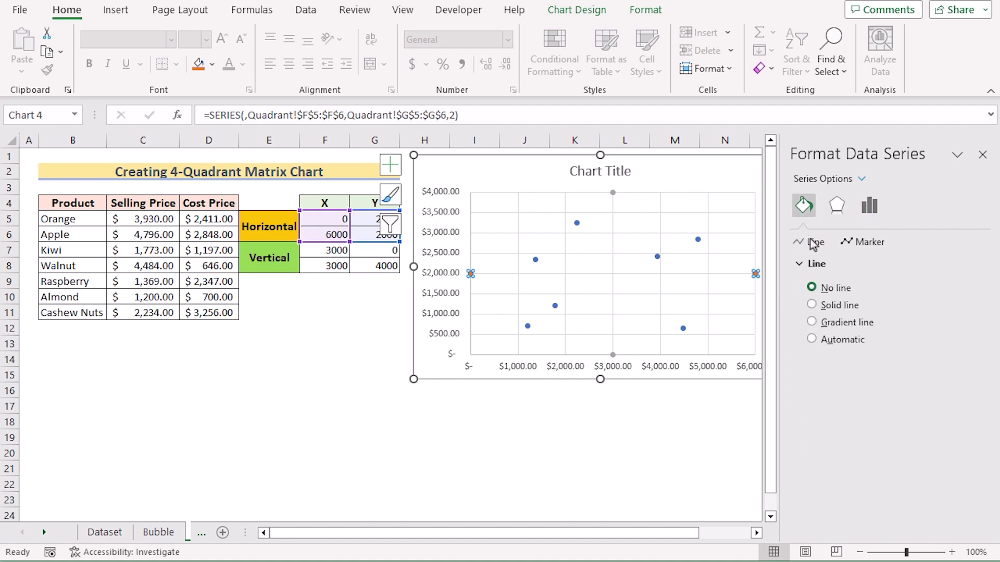
pyautogui.click(812, 306)
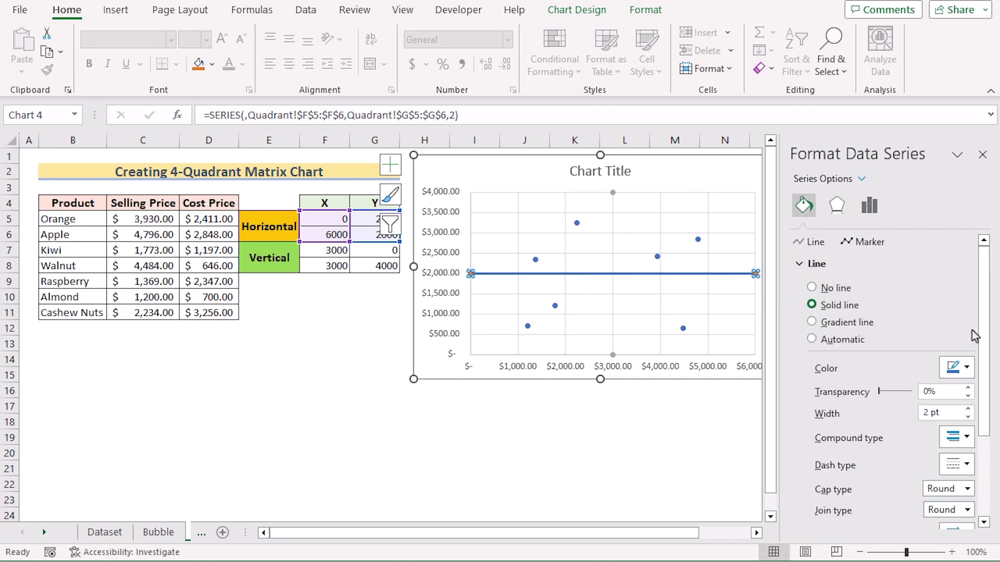
pyautogui.click(879, 243)
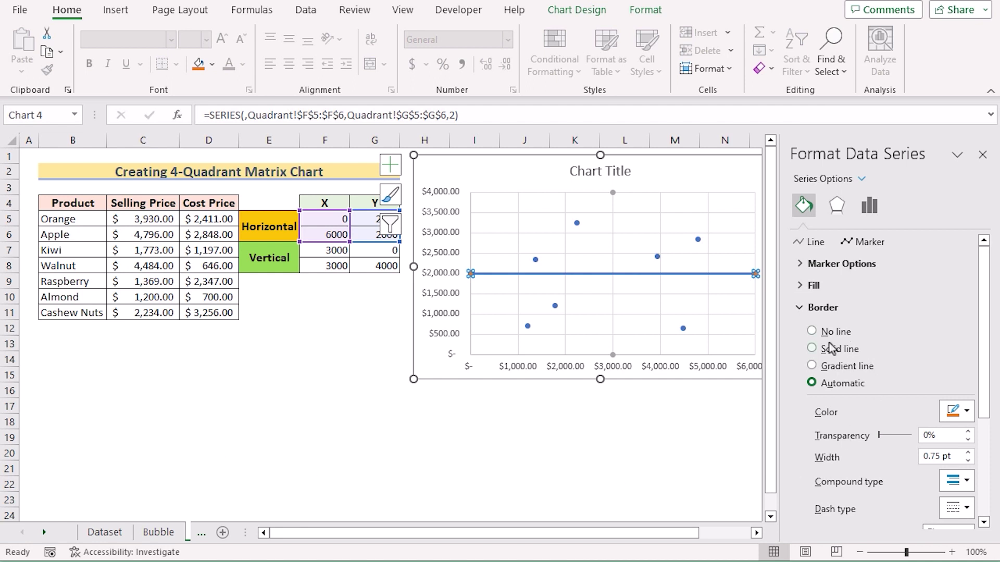
pyautogui.click(820, 264)
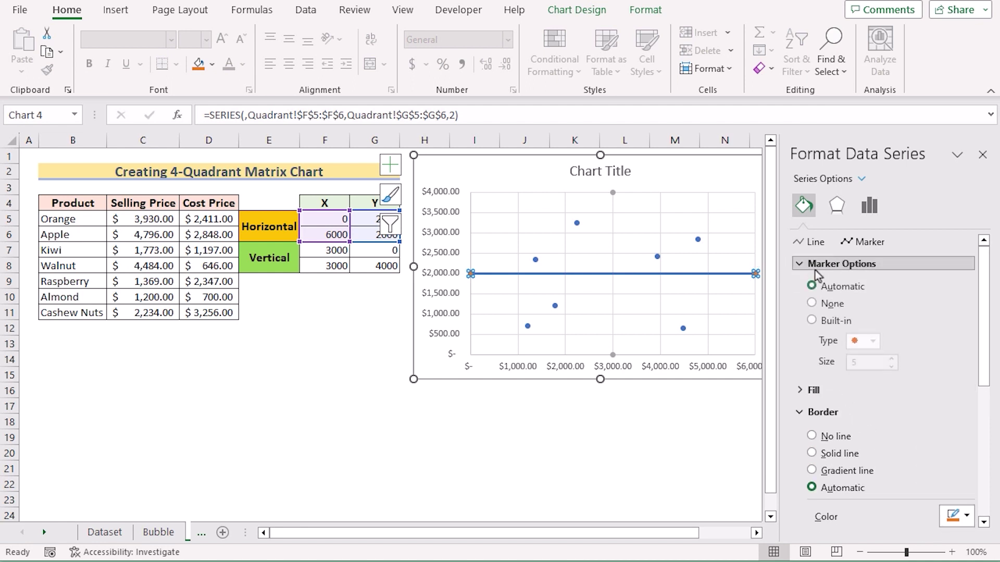
pyautogui.click(815, 306)
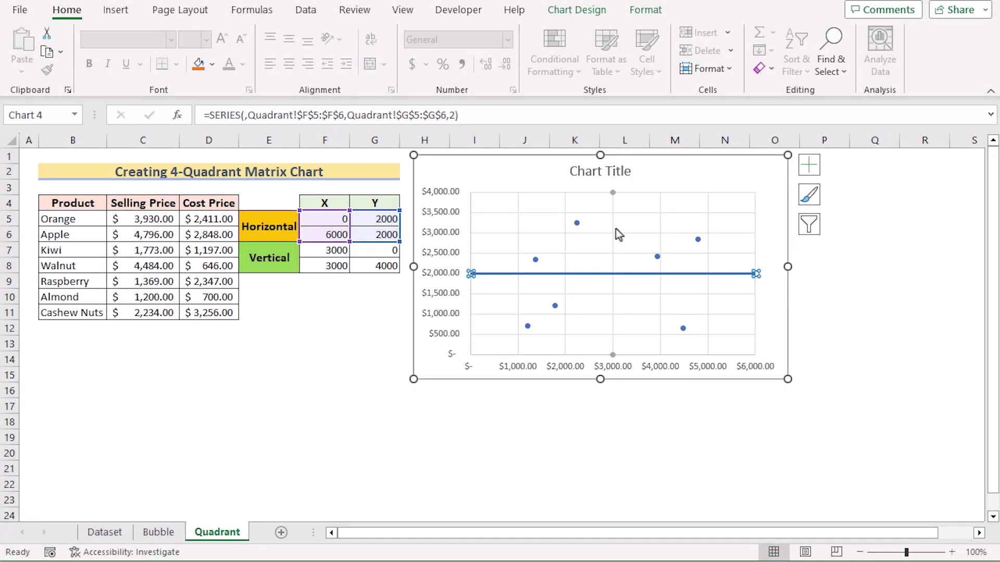
# Format the vertical series (F7:G8) as a solid line and set its marker option to None
pyautogui.click(613, 354)
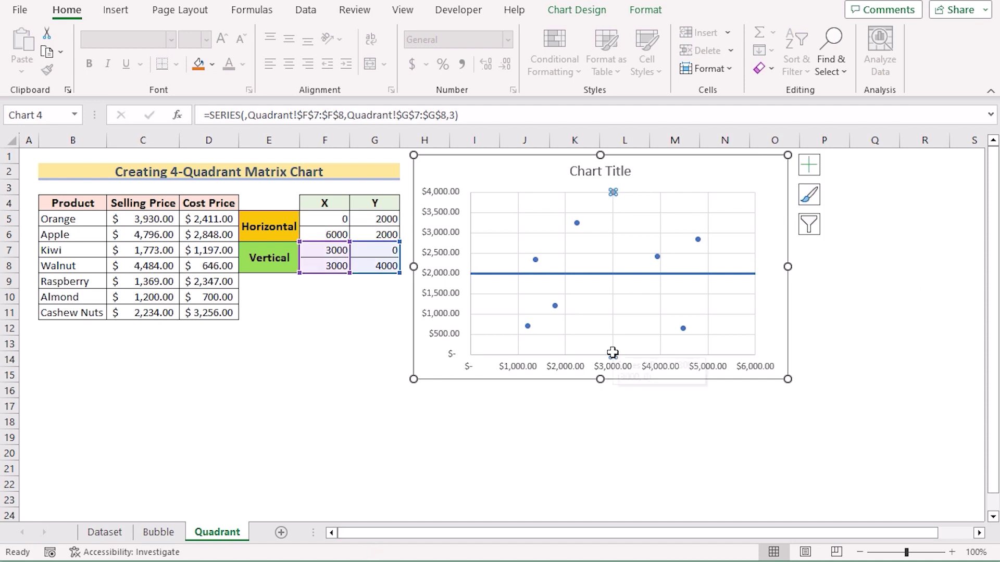
pyautogui.rightClick(613, 355)
pyautogui.click(677, 520)
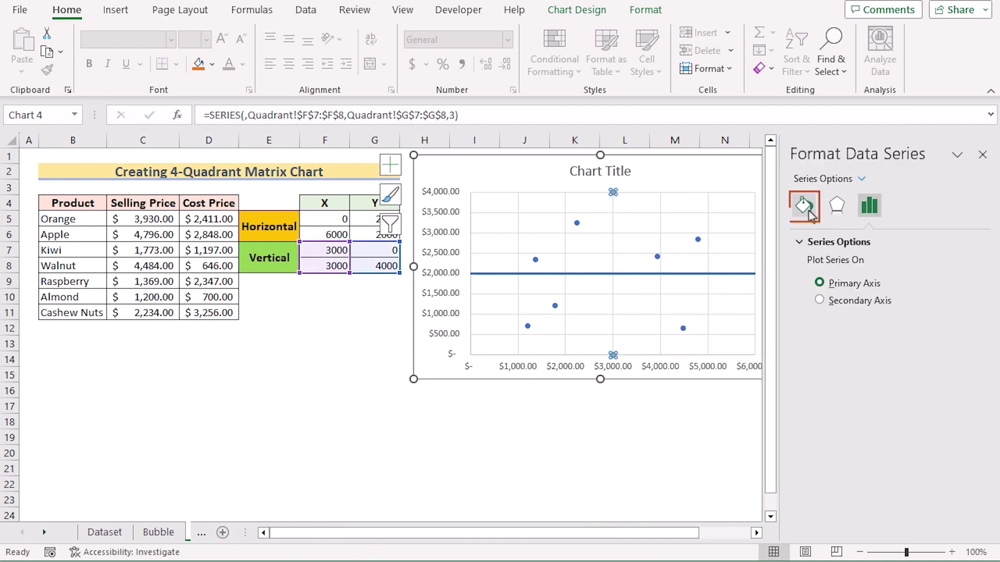
pyautogui.click(803, 205)
pyautogui.click(809, 241)
pyautogui.click(813, 306)
pyautogui.click(858, 241)
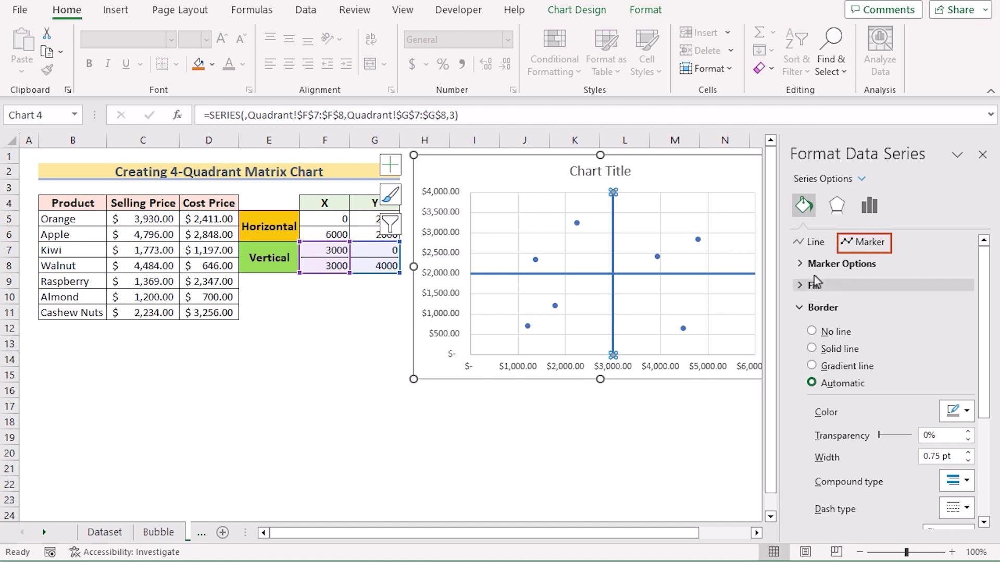
pyautogui.click(841, 264)
pyautogui.click(811, 303)
pyautogui.click(982, 155)
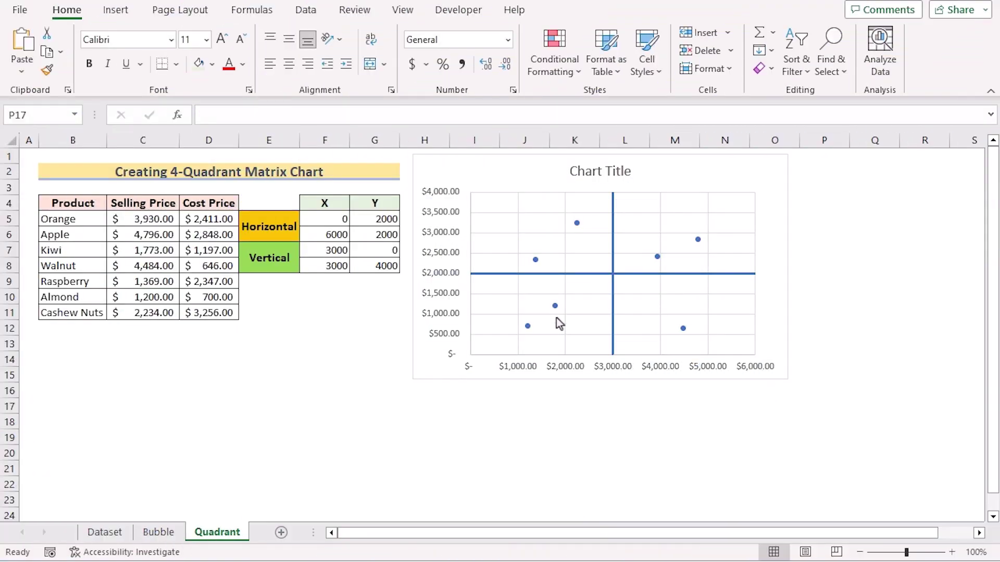
# Add data labels to the product price points in the scatter chart
pyautogui.click(555, 306)
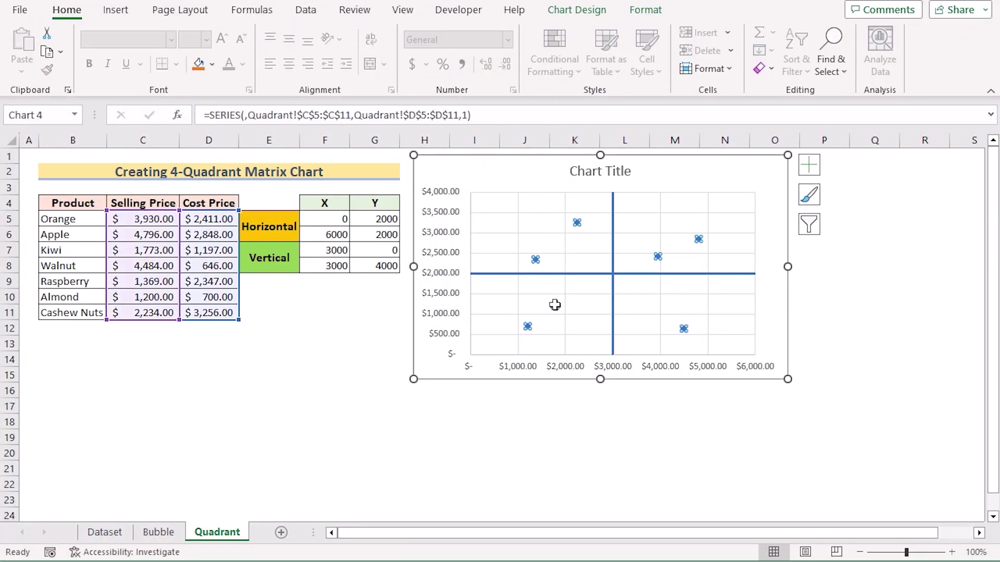
pyautogui.click(808, 165)
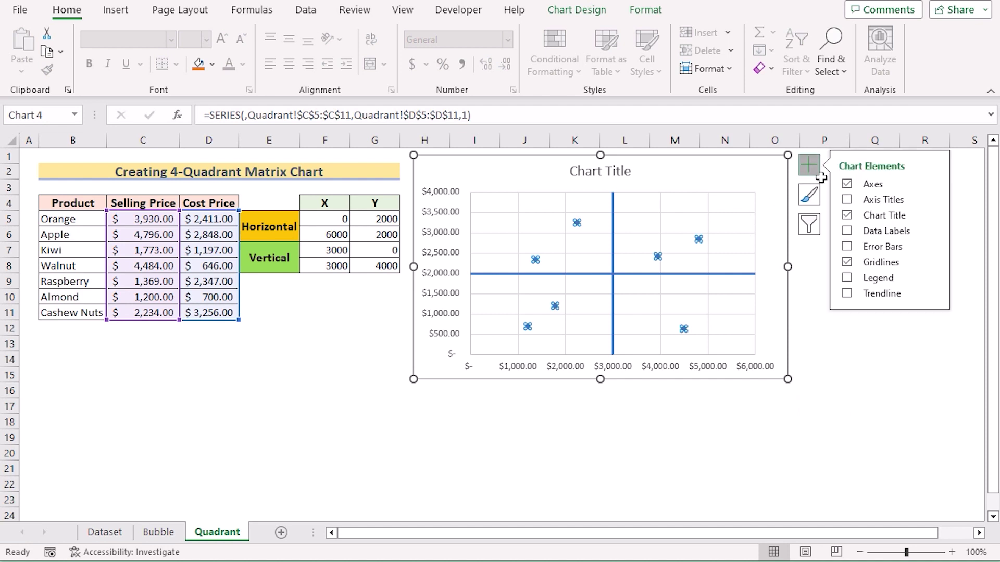
pyautogui.click(848, 231)
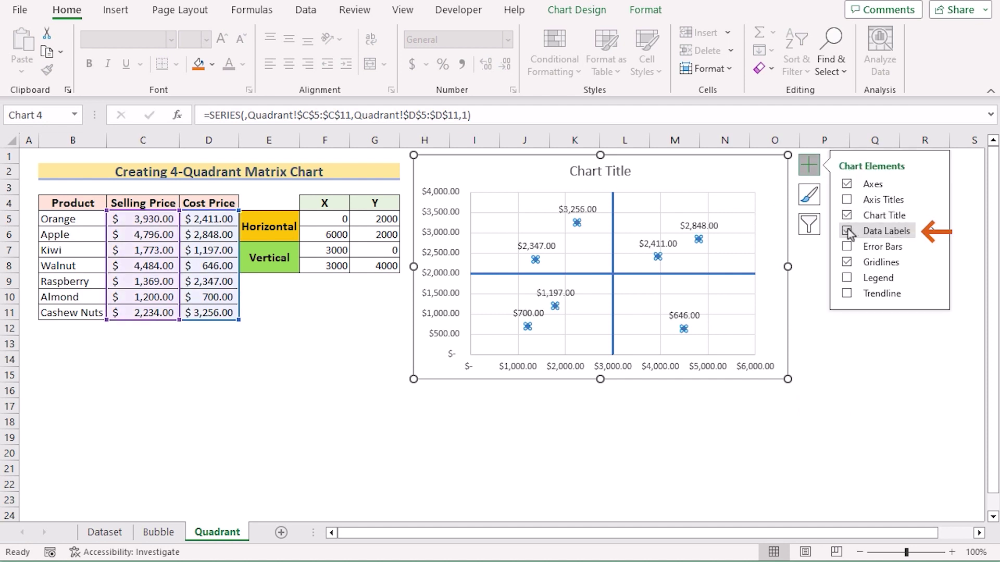
pyautogui.click(881, 405)
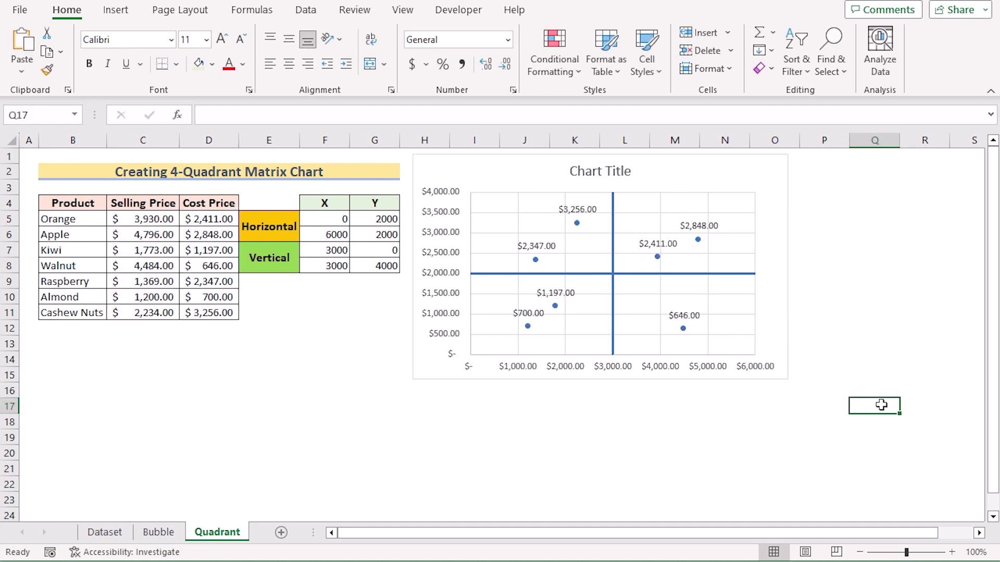
# Include the product names from cells B5:B11 in the data labels of the price series
pyautogui.click(683, 328)
pyautogui.rightClick(682, 327)
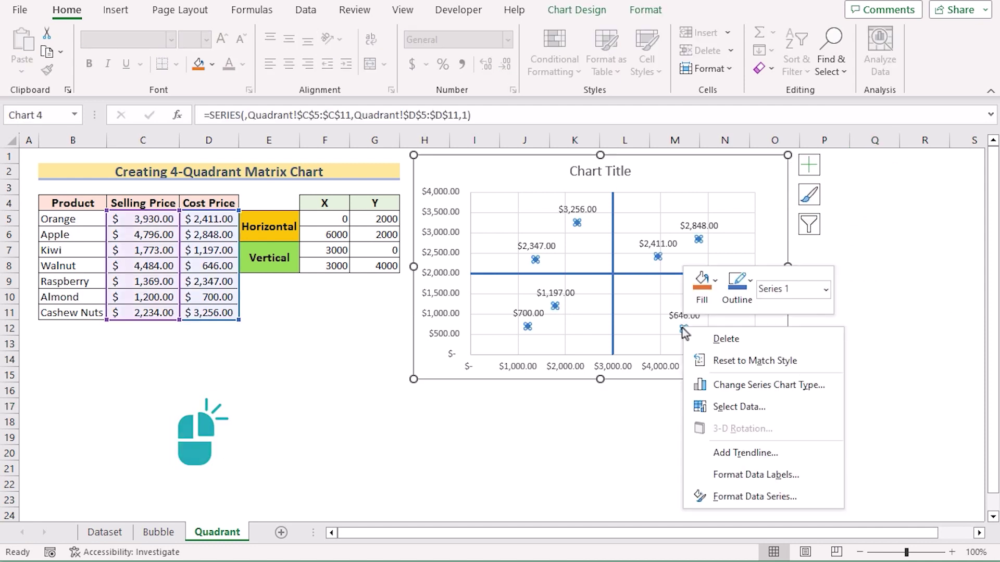
pyautogui.click(745, 475)
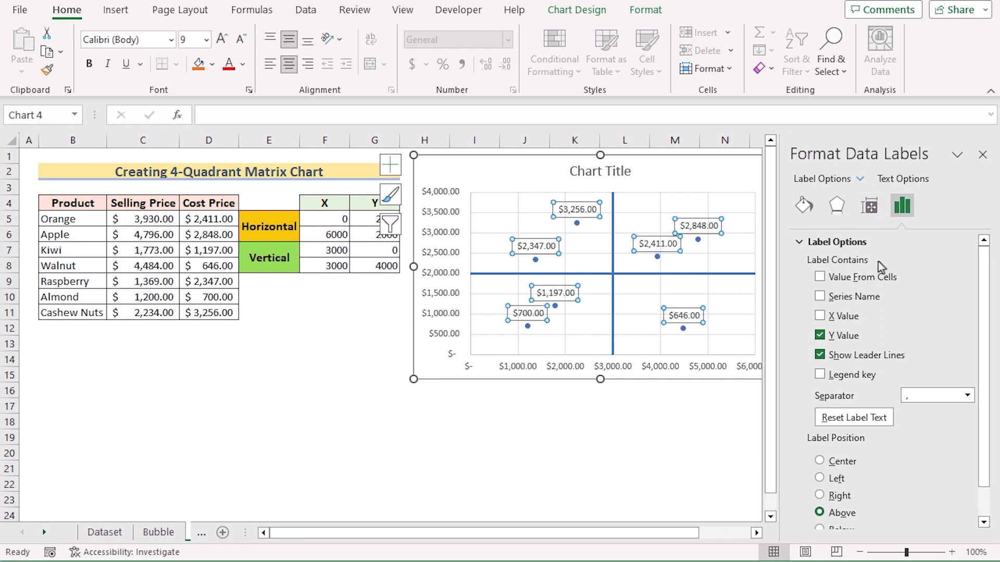
pyautogui.click(819, 278)
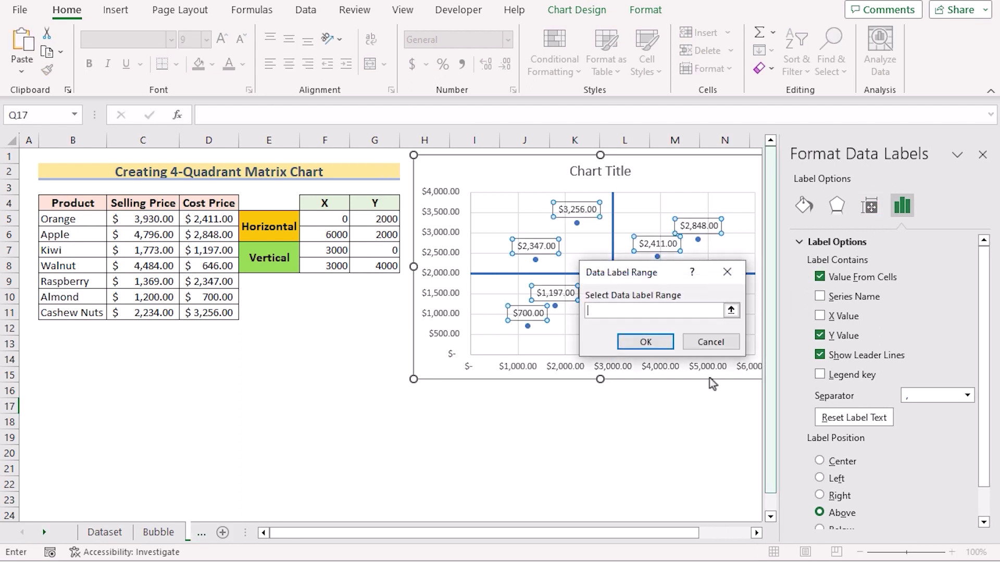
pyautogui.moveTo(632, 274); pyautogui.dragTo(288, 348)
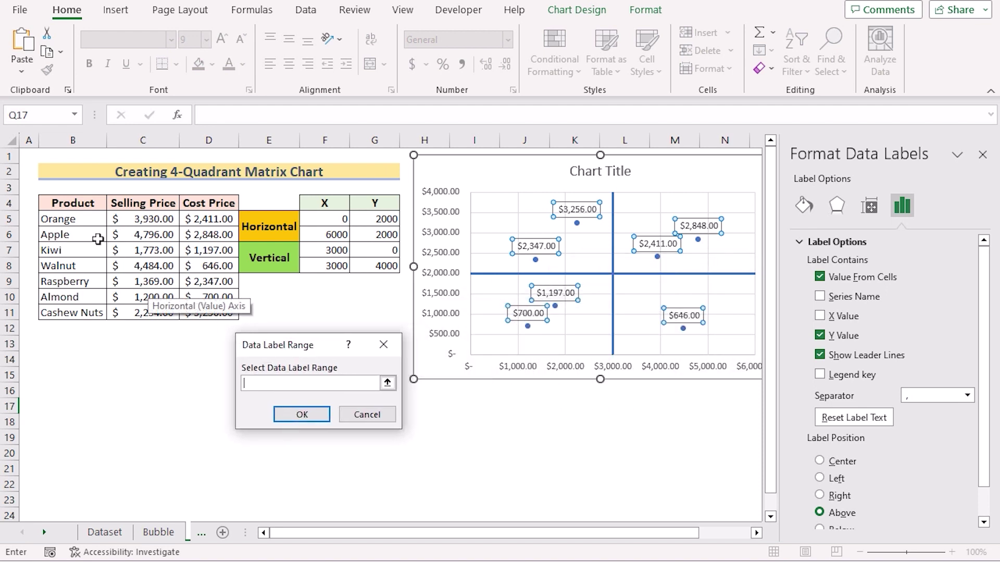
pyautogui.moveTo(70, 218); pyautogui.dragTo(80, 315)
pyautogui.click(299, 415)
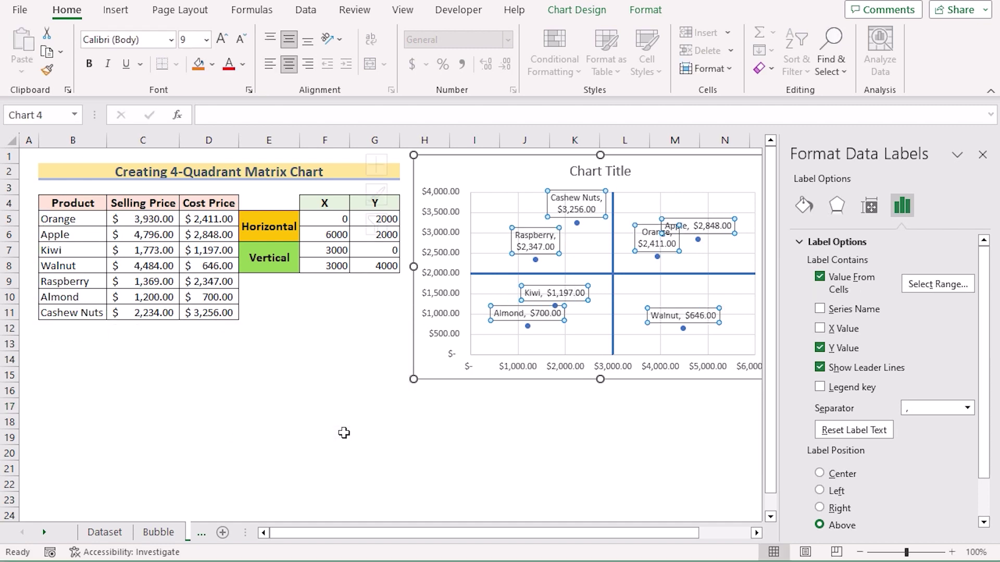
pyautogui.click(983, 154)
pyautogui.press('Escape')
pyautogui.press('Escape')
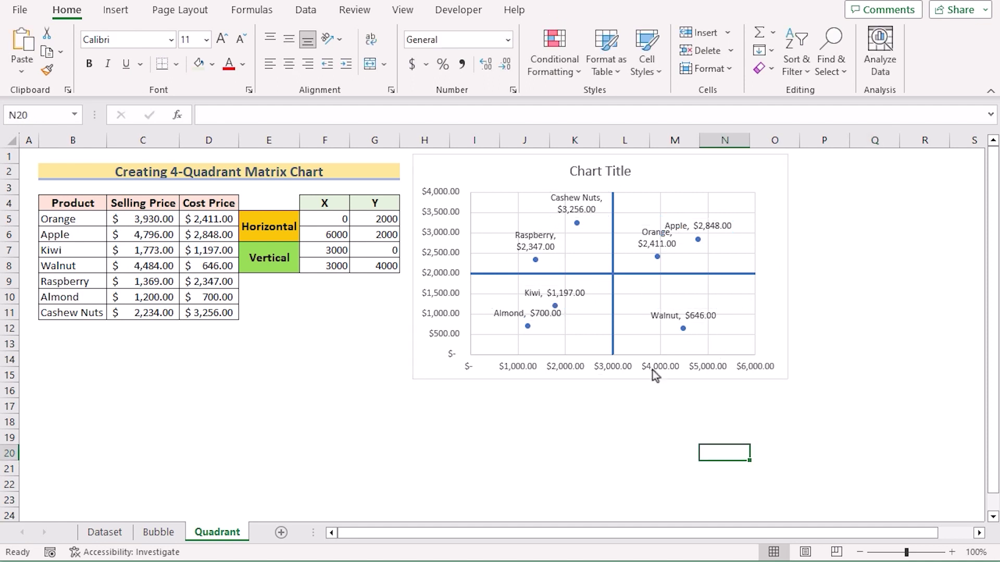
# Enlarge the quadrant chart so that it extends to about column R and row 23
pyautogui.click(782, 366)
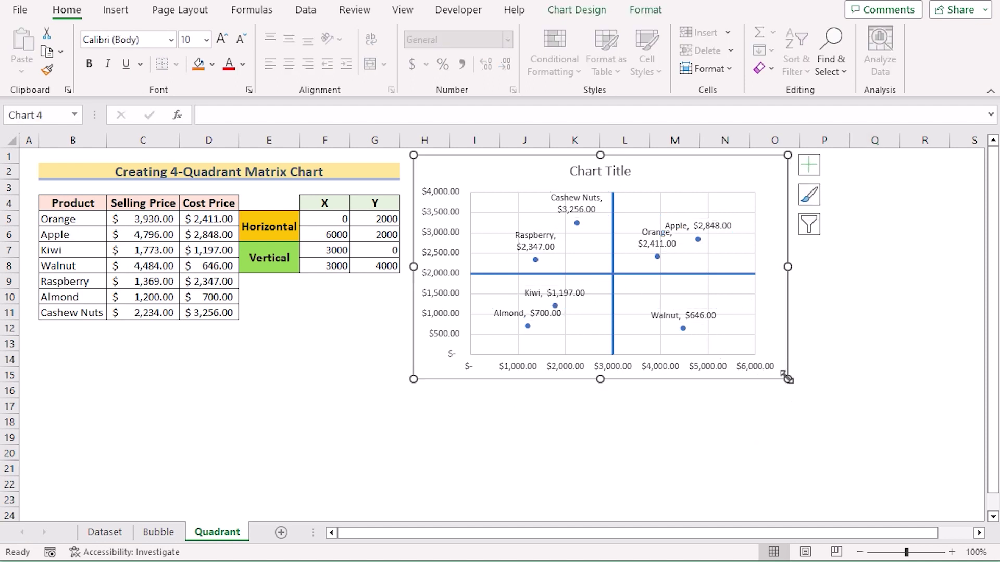
pyautogui.moveTo(787, 379); pyautogui.dragTo(931, 498)
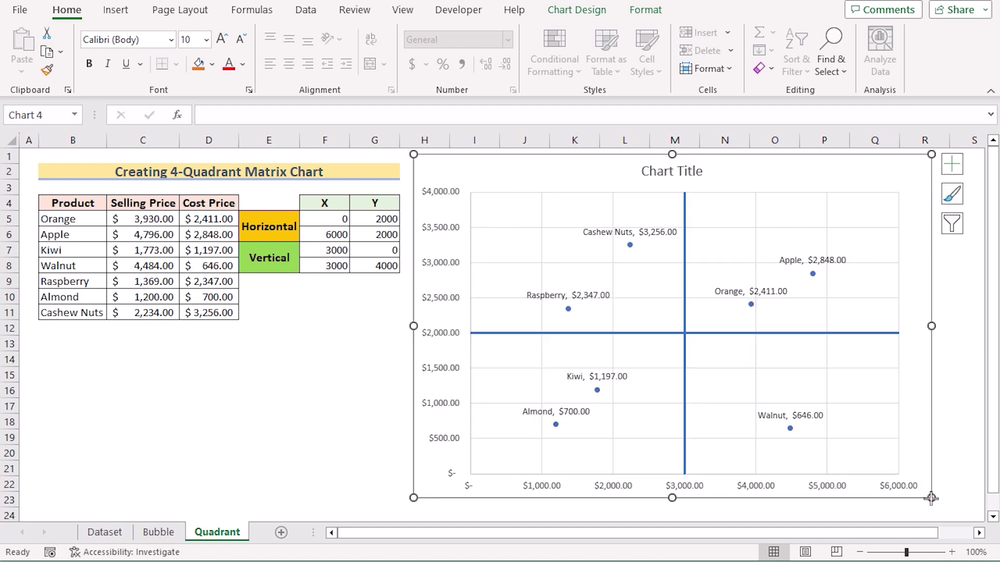